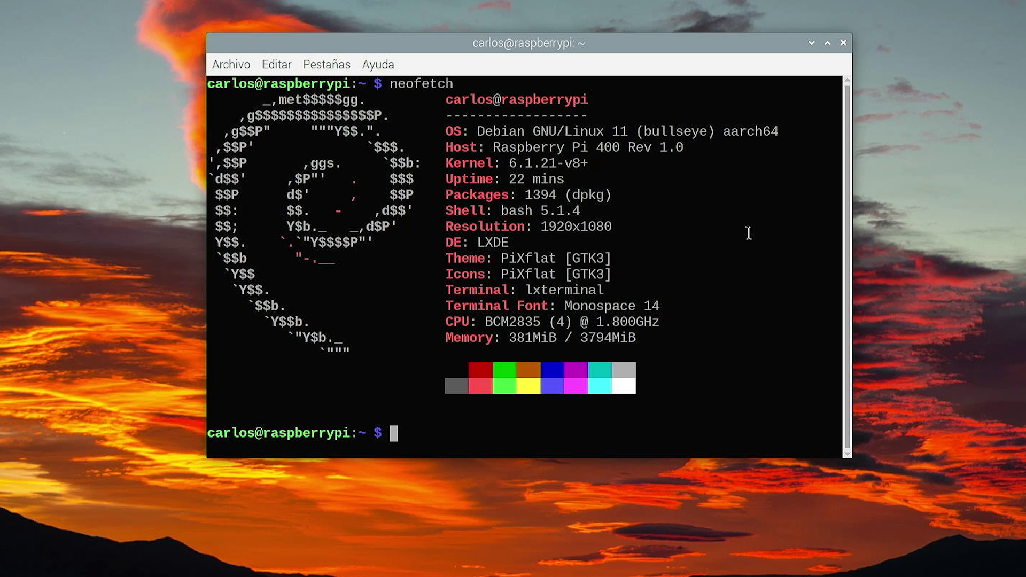
Step: Close the terminal and browse the boot folder's files in the Dolphin file manager
{"action": "left_click", "coordinate": [843, 44]}
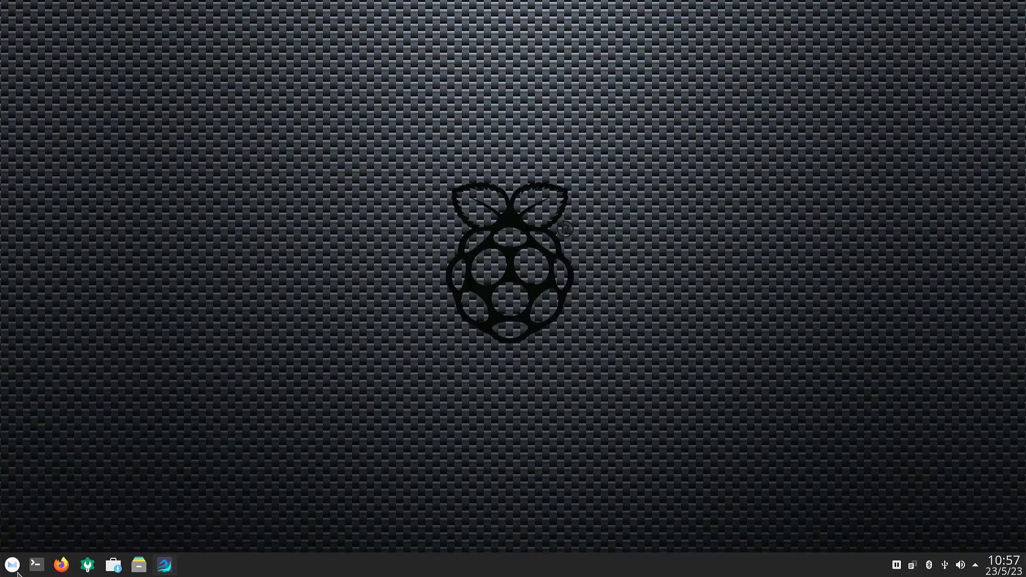
{"action": "left_click", "coordinate": [12, 564]}
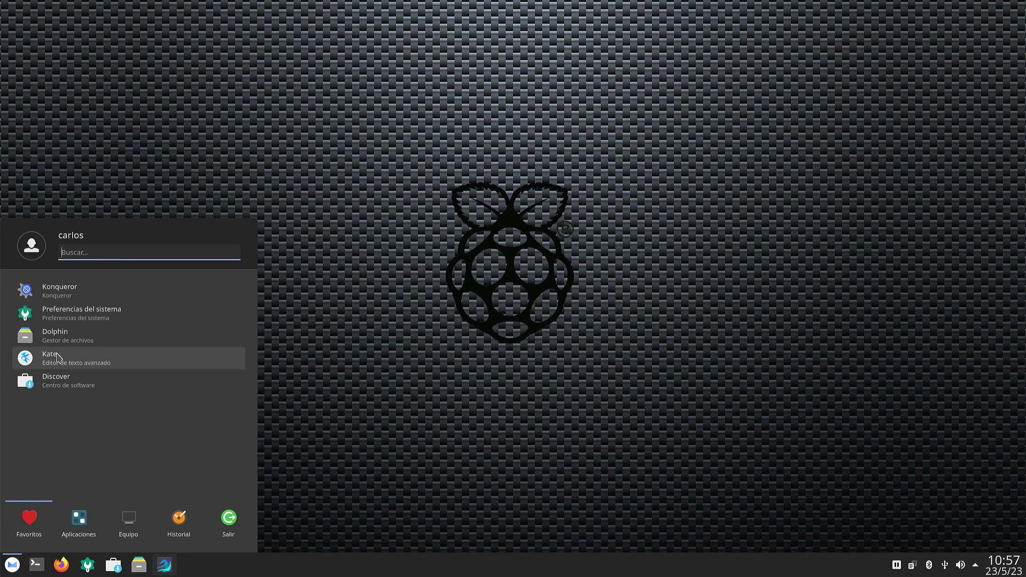
{"action": "left_click", "coordinate": [62, 335]}
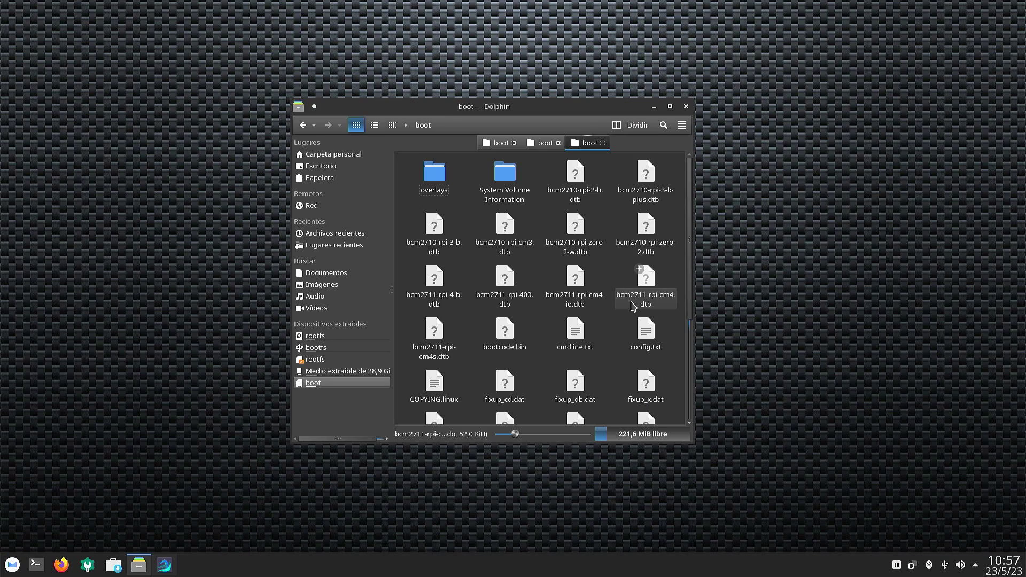
{"action": "scroll", "coordinate": [632, 306], "scroll_direction": "down", "scroll_amount": 5}
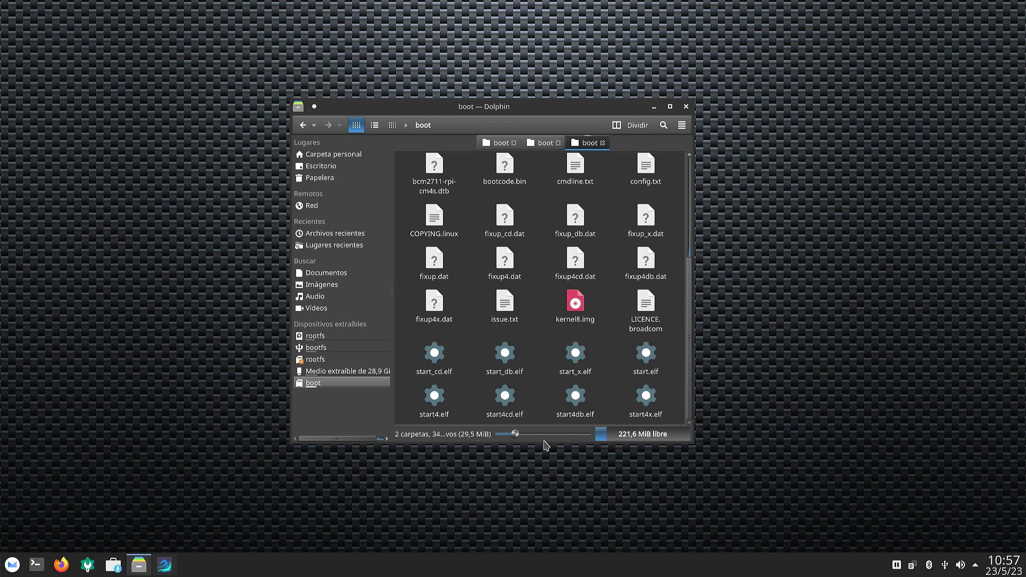
{"action": "scroll", "coordinate": [515, 434], "scroll_direction": "up", "scroll_amount": 4}
Step: Switch to Dragon Player and play the paused video
{"action": "left_click", "coordinate": [164, 565]}
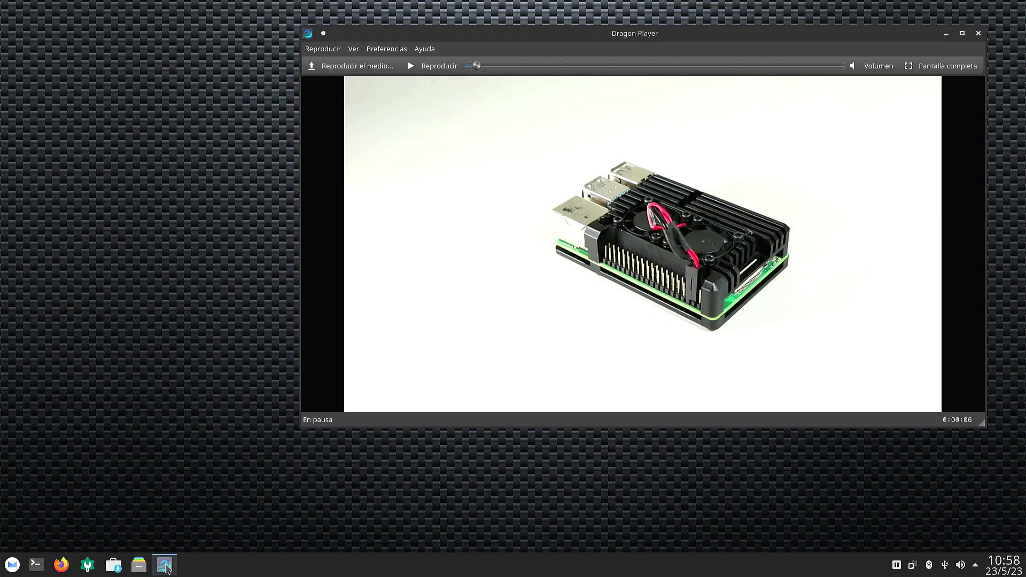
{"action": "left_click", "coordinate": [413, 66]}
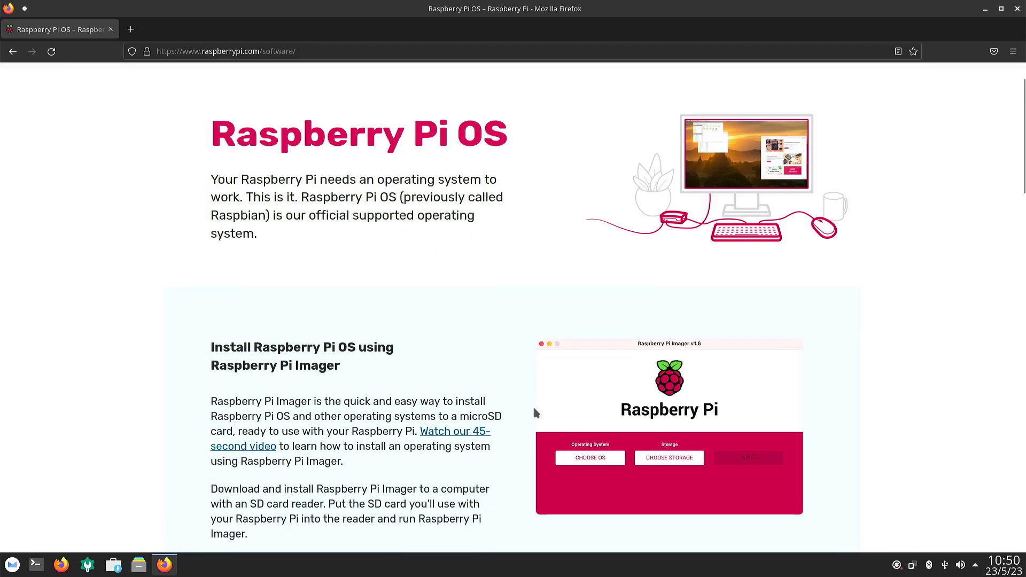
Step: Read the section on installing with Raspberry Pi Imager on the Raspberry Pi OS web page
{"action": "scroll", "coordinate": [535, 410], "scroll_direction": "down", "scroll_amount": 4}
{"action": "scroll", "coordinate": [535, 413], "scroll_direction": "down", "scroll_amount": 1}
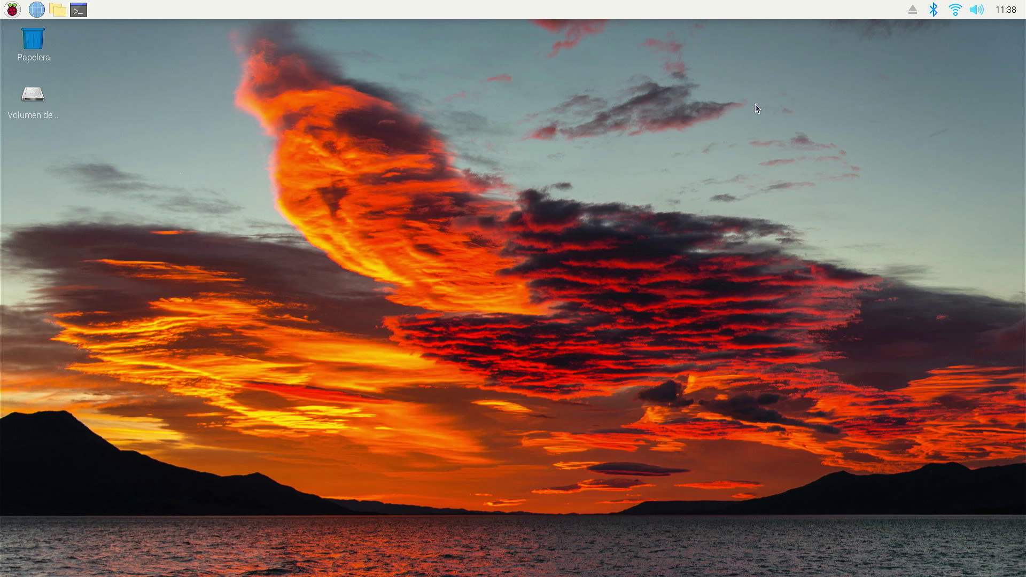
Step: Launch Raspberry Pi Imager from the desktop's accessories
{"action": "left_click", "coordinate": [13, 10]}
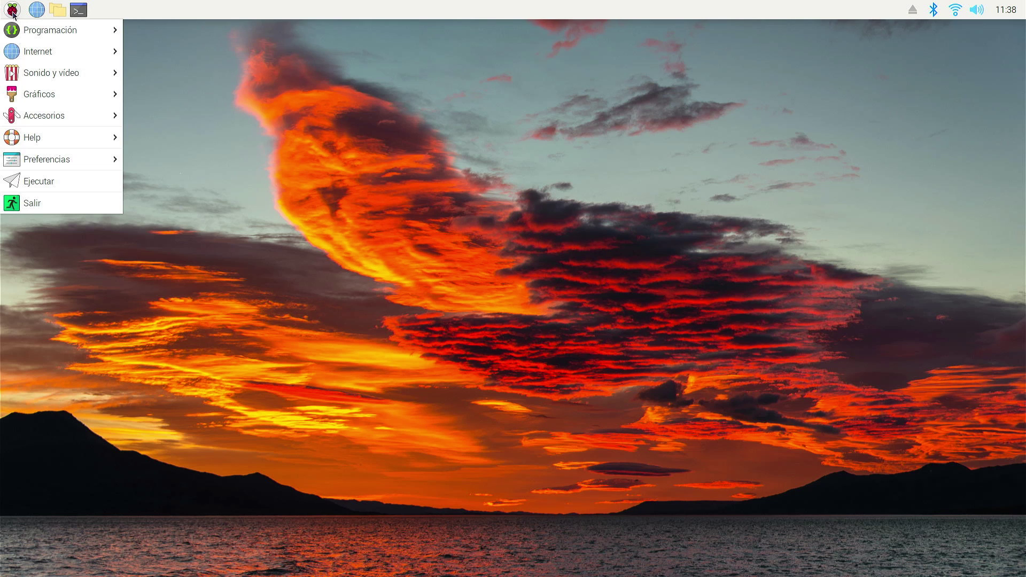
{"action": "mouse_move", "coordinate": [64, 116]}
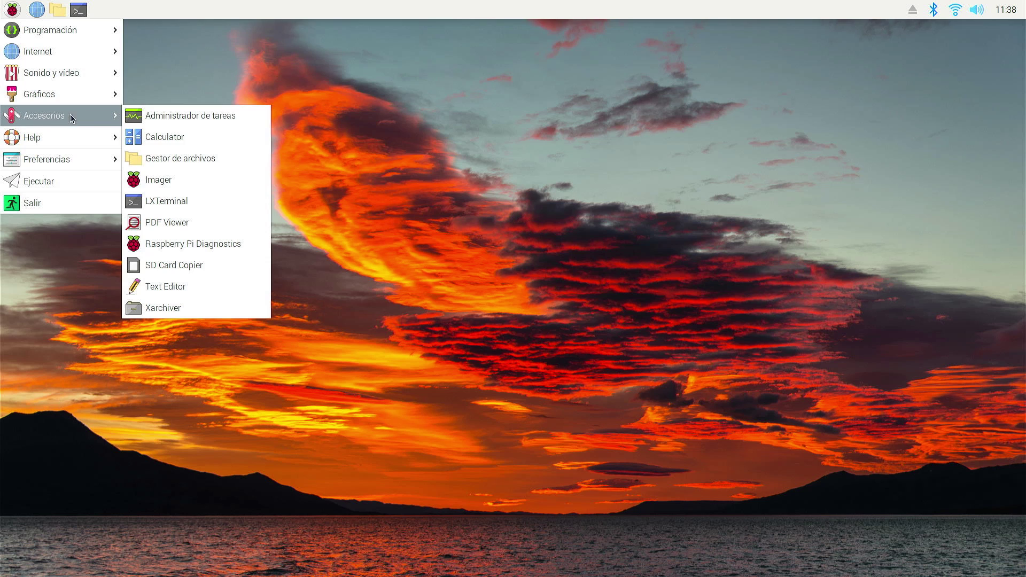
{"action": "left_click", "coordinate": [192, 182]}
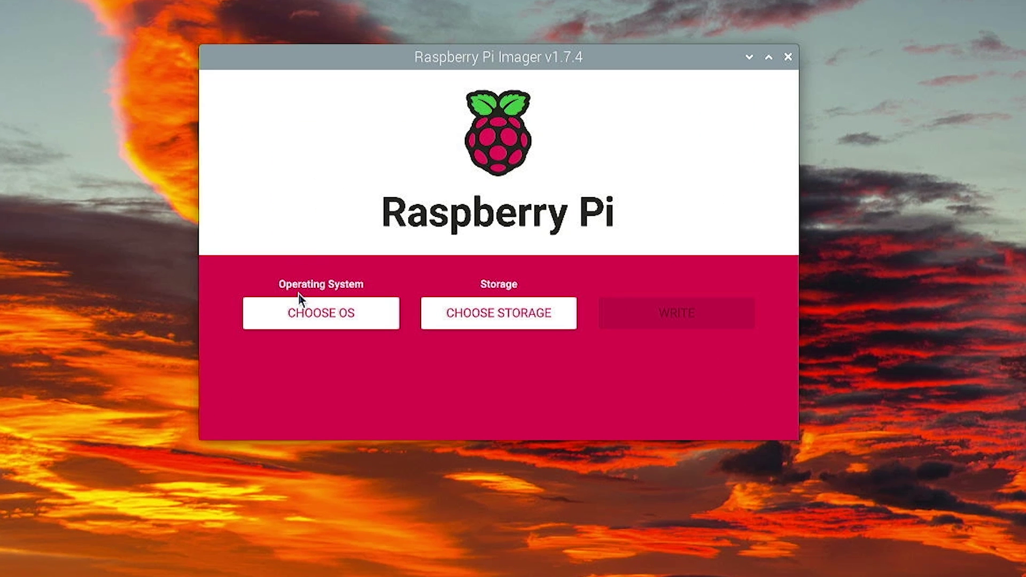
Step: Choose Raspberry Pi OS Lite (64-bit) as the operating system and the 120.0 GB KINGSTON drive as the storage
{"action": "left_click", "coordinate": [297, 308]}
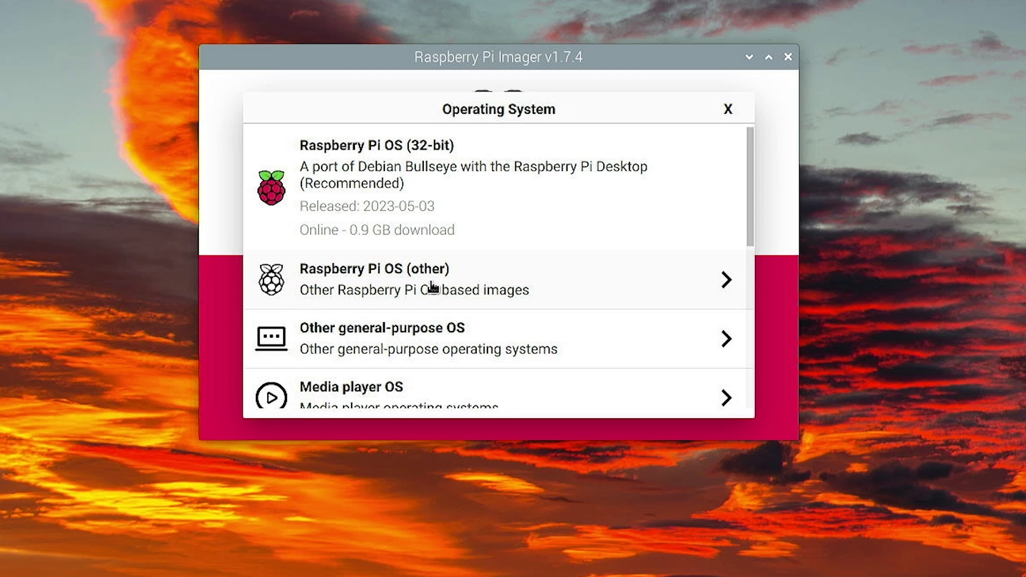
{"action": "left_click", "coordinate": [433, 287]}
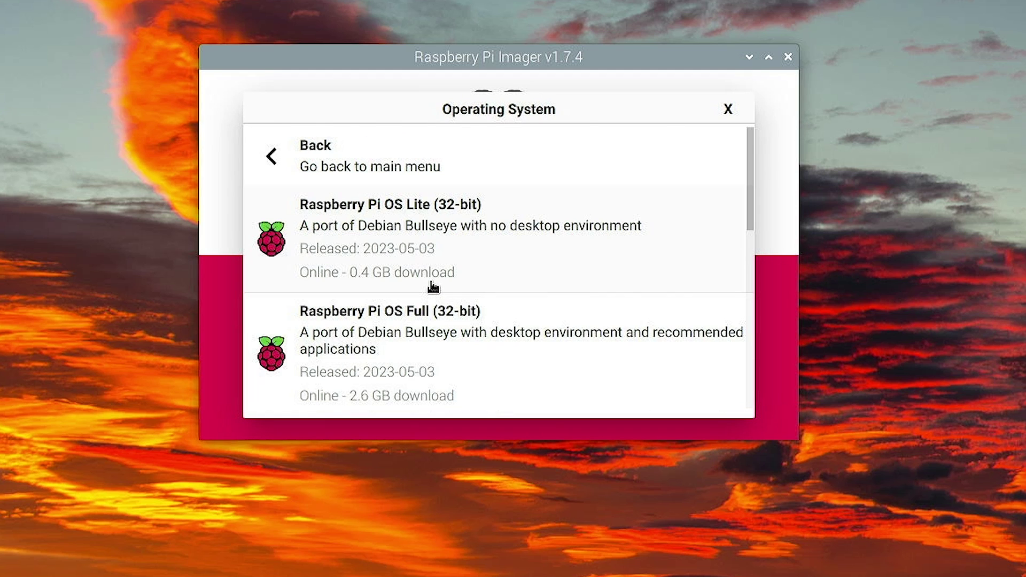
{"action": "scroll", "coordinate": [433, 287], "scroll_direction": "down", "scroll_amount": 6}
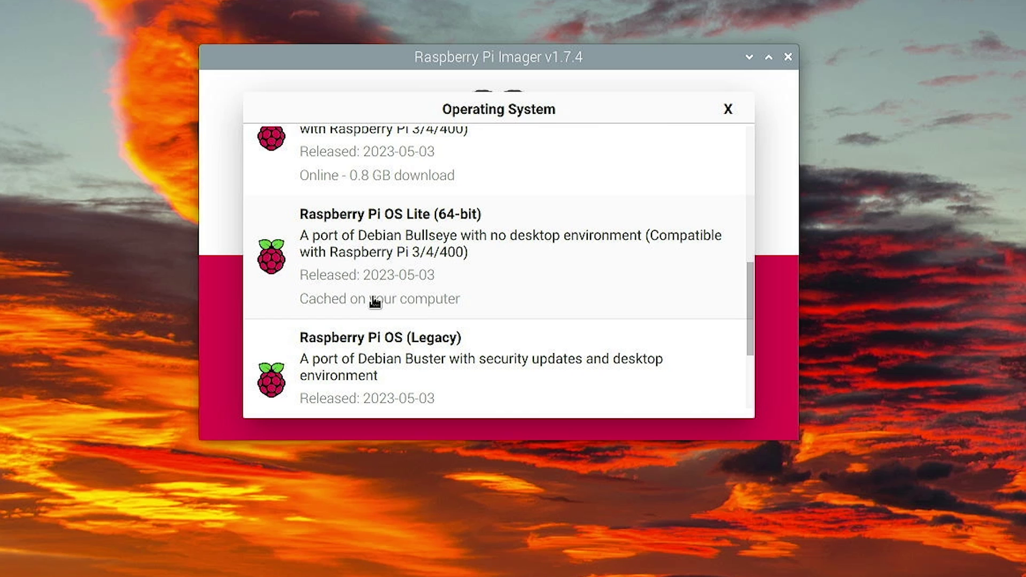
{"action": "left_click", "coordinate": [439, 222]}
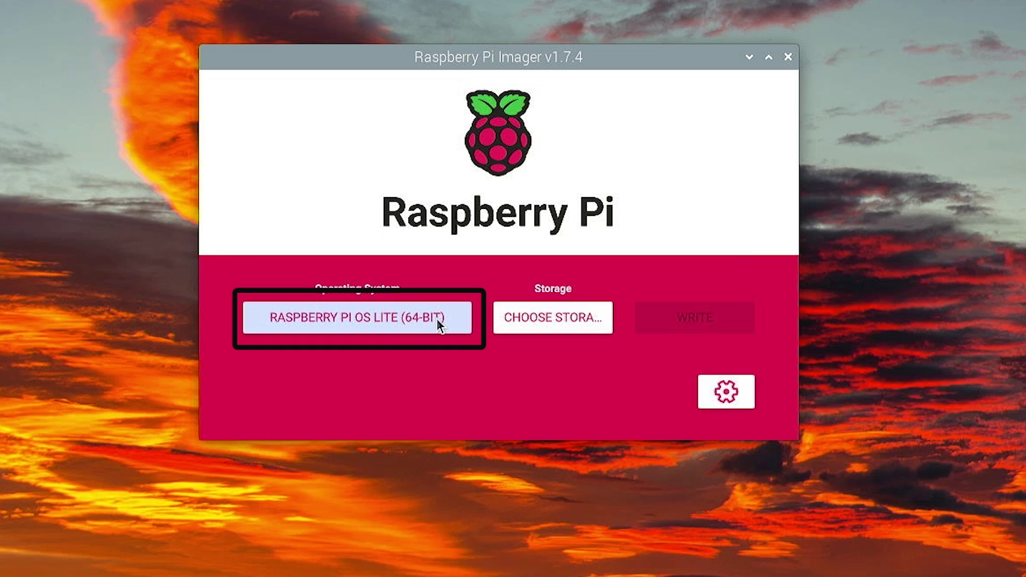
{"action": "left_click", "coordinate": [521, 319]}
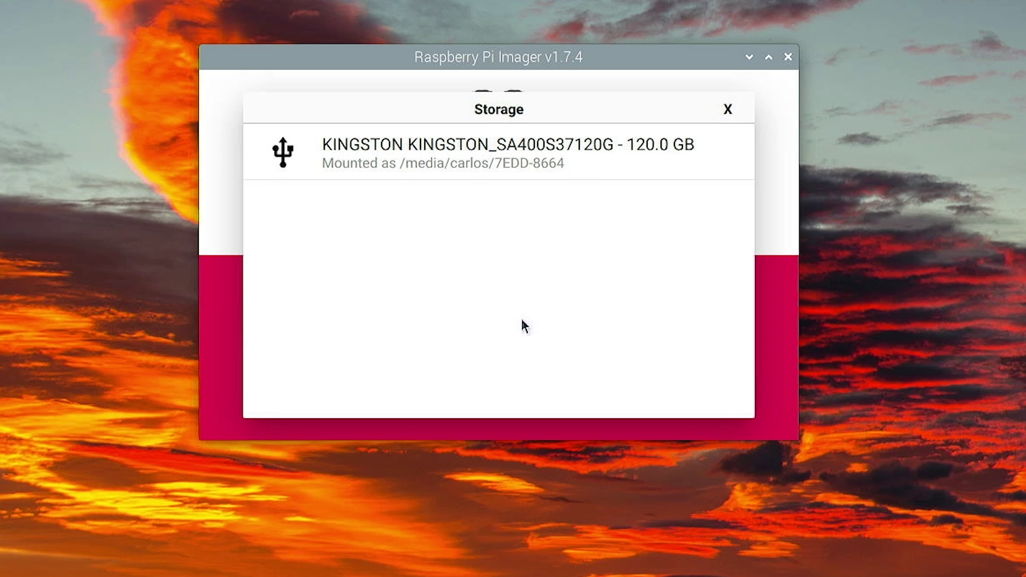
{"action": "left_click", "coordinate": [472, 159]}
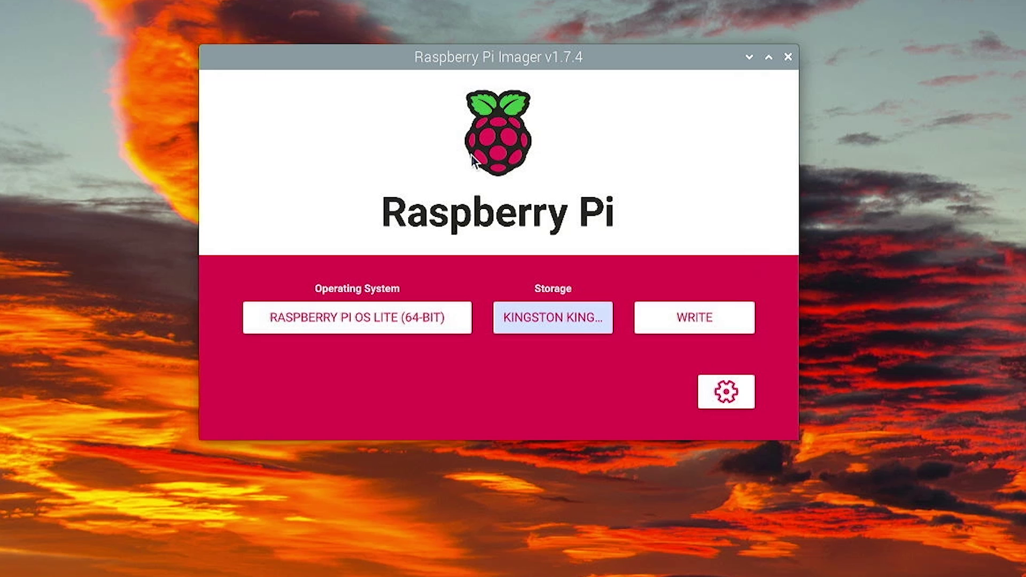
Step: In the advanced options, enable setting the username and password, and enter the account password
{"action": "left_click", "coordinate": [728, 392]}
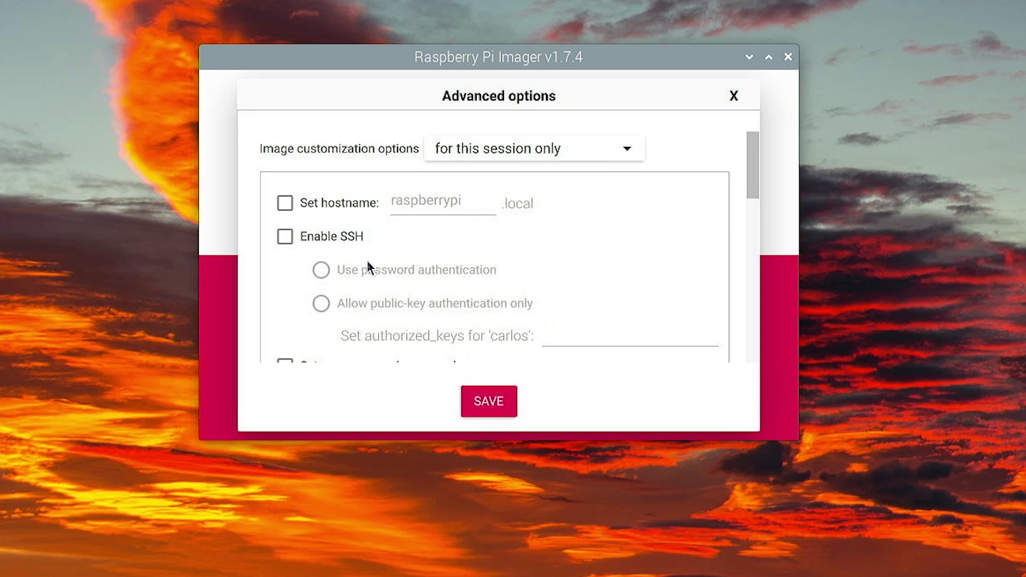
{"action": "scroll", "coordinate": [367, 260], "scroll_direction": "down", "scroll_amount": 2}
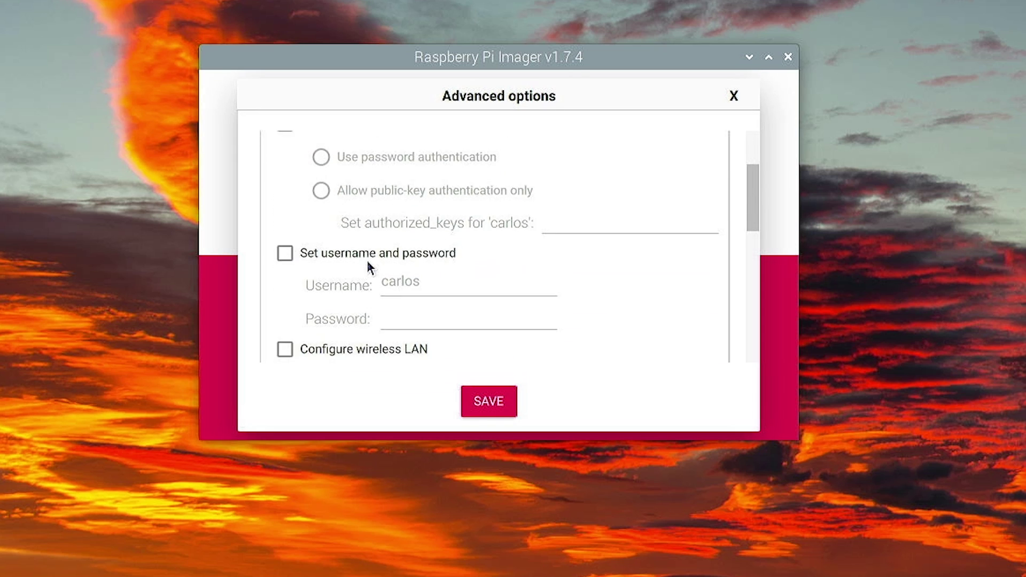
{"action": "left_click", "coordinate": [287, 252]}
{"action": "left_click", "coordinate": [414, 319]}
{"action": "type", "text": "*********"}
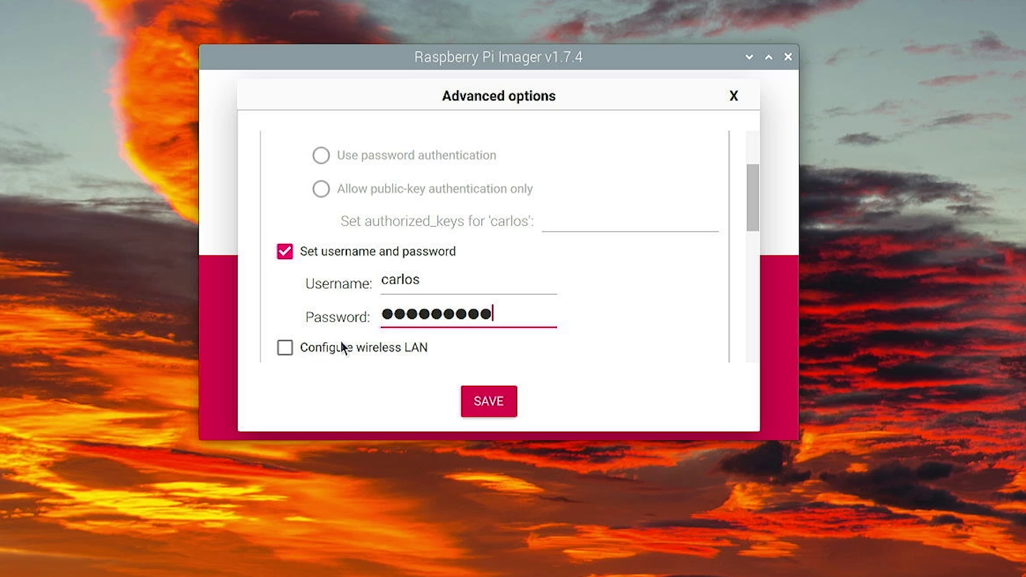
Step: Enable wireless LAN configuration, fill in the Wi-Fi network password, and set the wireless LAN country to AR
{"action": "scroll", "coordinate": [338, 345], "scroll_direction": "down", "scroll_amount": 2}
{"action": "left_click", "coordinate": [284, 233]}
{"action": "key", "text": "ctrl+v"}
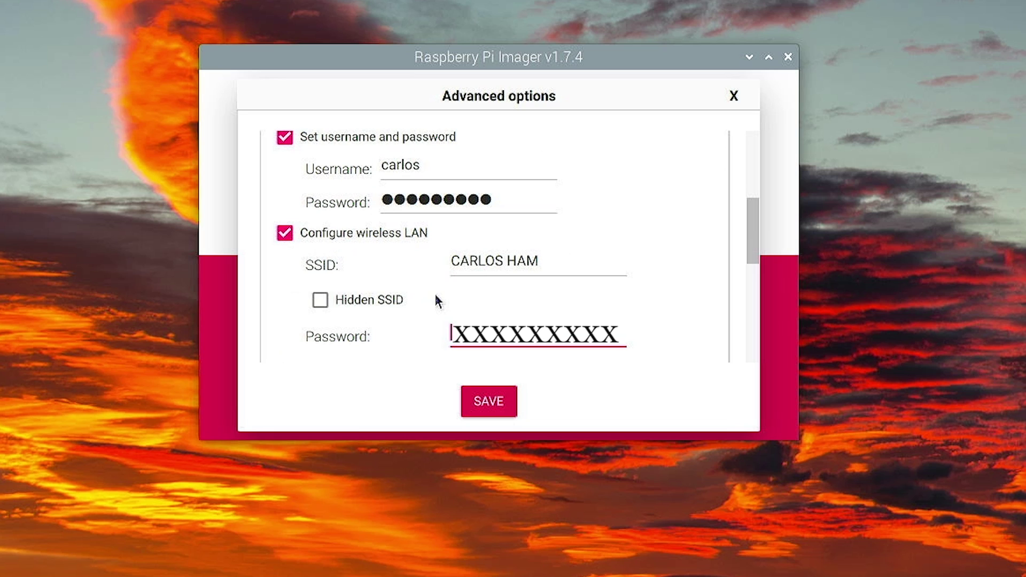
{"action": "scroll", "coordinate": [436, 296], "scroll_direction": "down", "scroll_amount": 3}
{"action": "key", "text": "ctrl+v"}
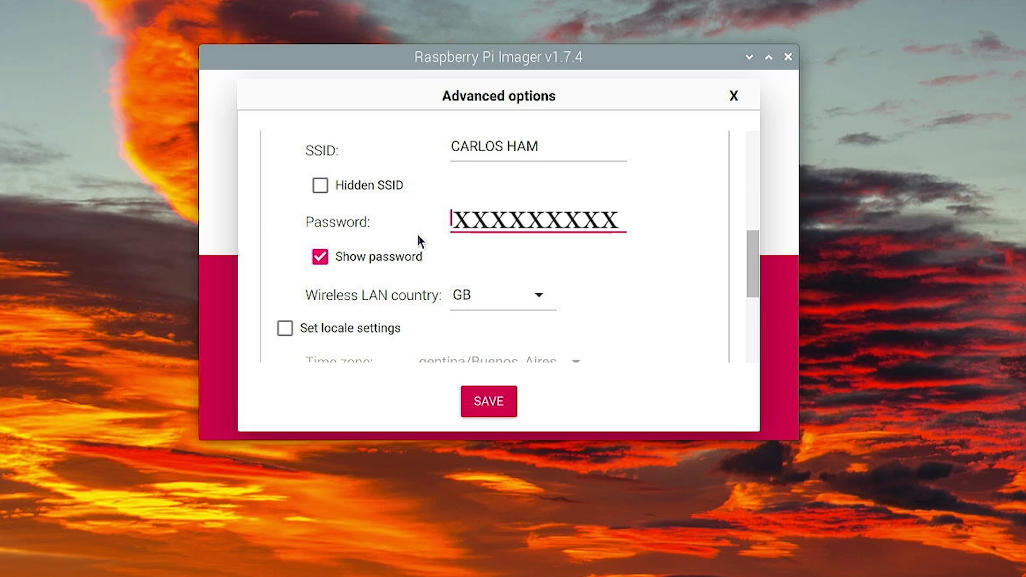
{"action": "left_click", "coordinate": [541, 300]}
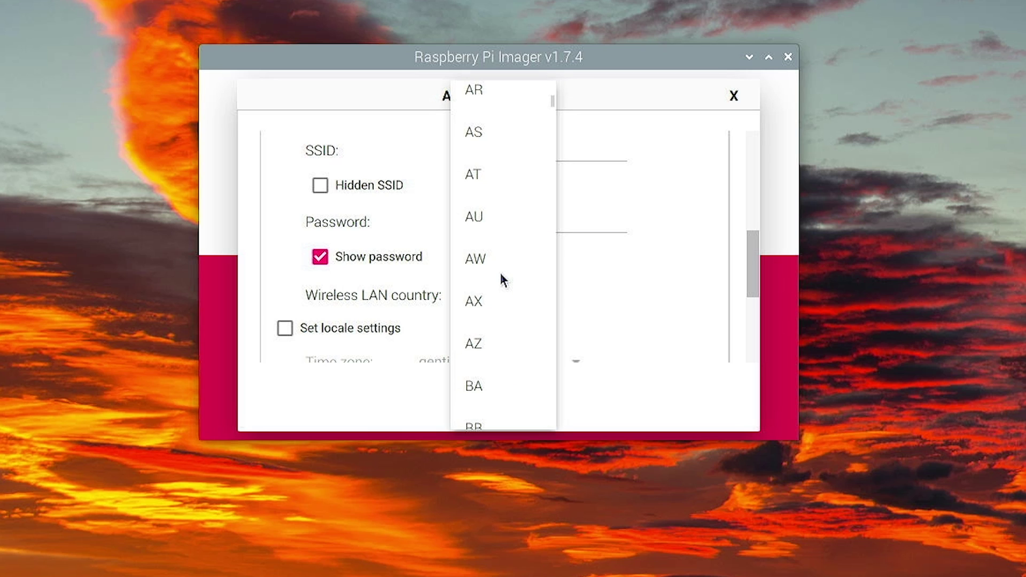
{"action": "scroll", "coordinate": [500, 273], "scroll_direction": "up", "scroll_amount": 2}
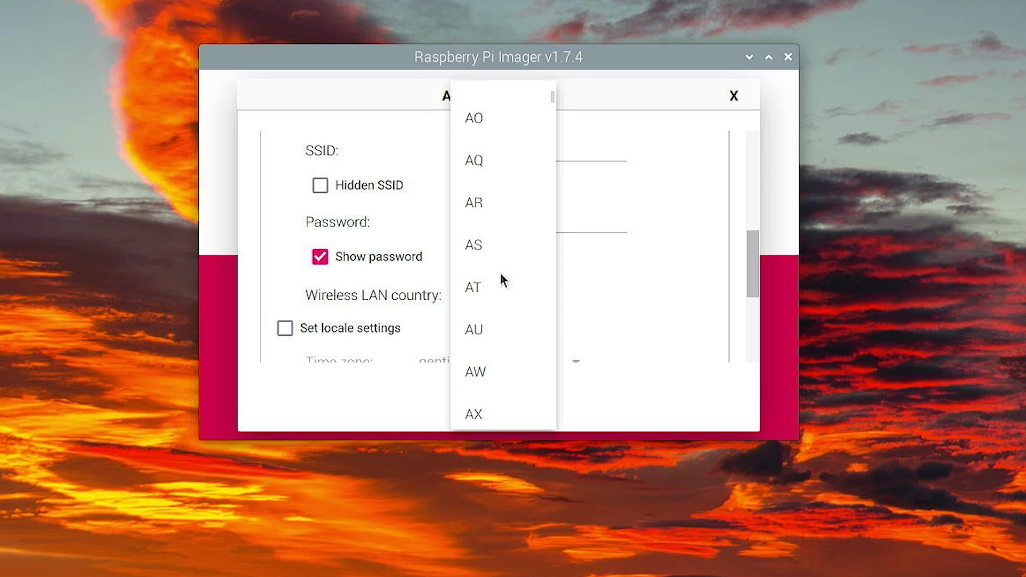
{"action": "left_click", "coordinate": [492, 212]}
Step: Enable the locale settings with keyboard layout es and save the advanced options
{"action": "scroll", "coordinate": [594, 337], "scroll_direction": "down", "scroll_amount": 5}
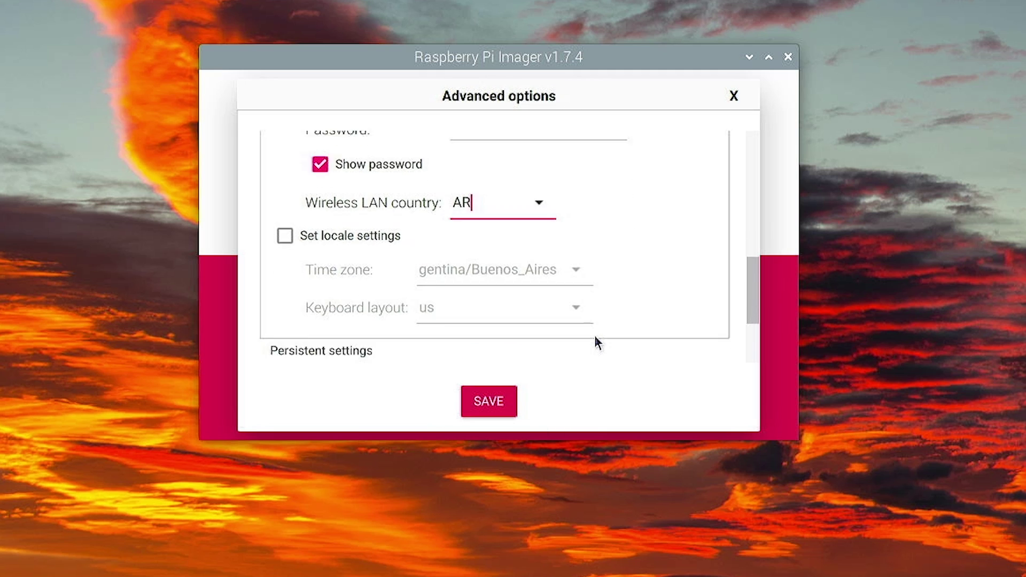
{"action": "scroll", "coordinate": [283, 166], "scroll_direction": "up", "scroll_amount": 3}
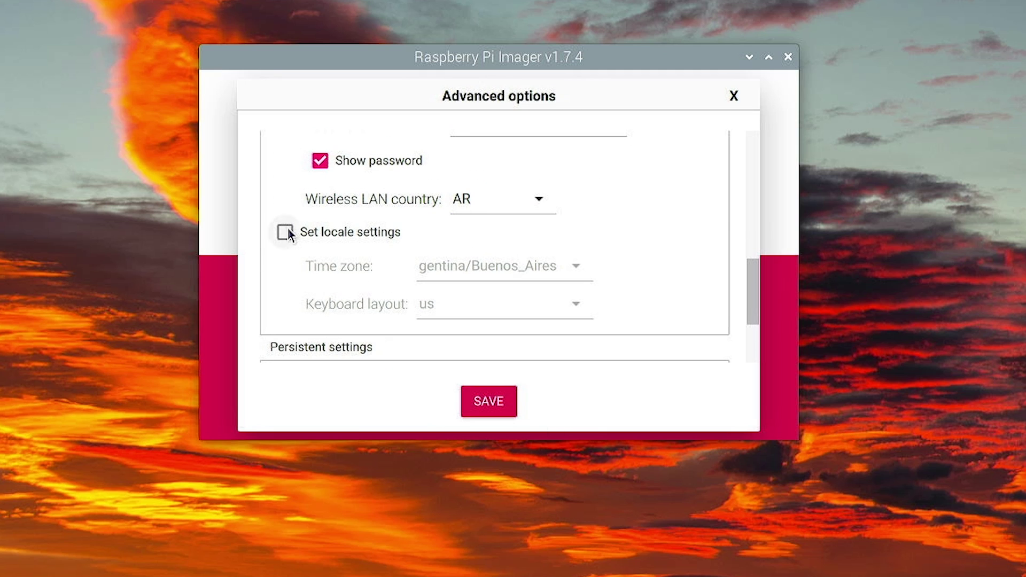
{"action": "left_click", "coordinate": [285, 231]}
{"action": "left_click", "coordinate": [576, 305]}
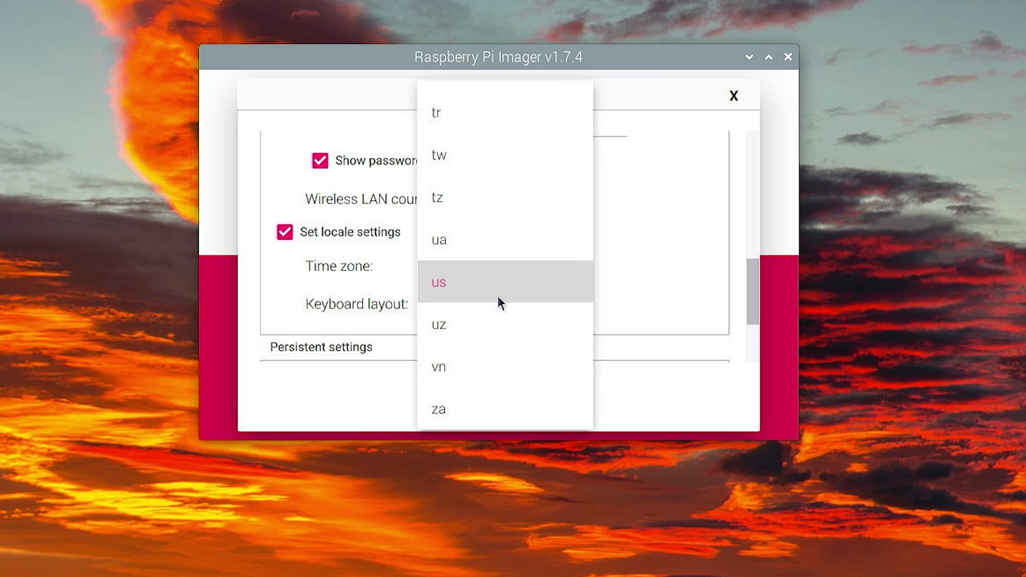
{"action": "scroll", "coordinate": [509, 268], "scroll_direction": "up", "scroll_amount": 15}
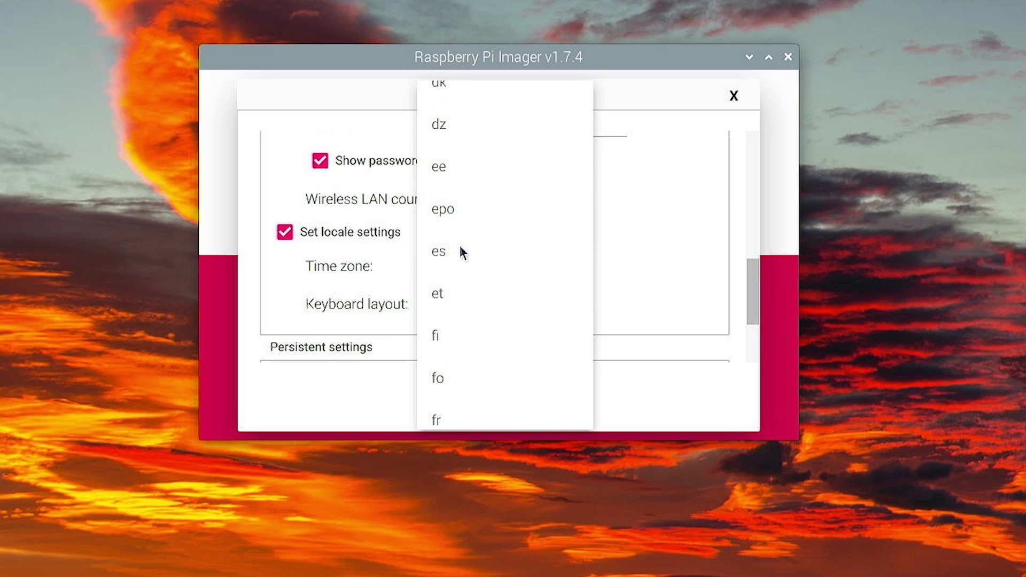
{"action": "left_click", "coordinate": [460, 250]}
{"action": "left_click_drag", "start_coordinate": [751, 278], "coordinate": [745, 341]}
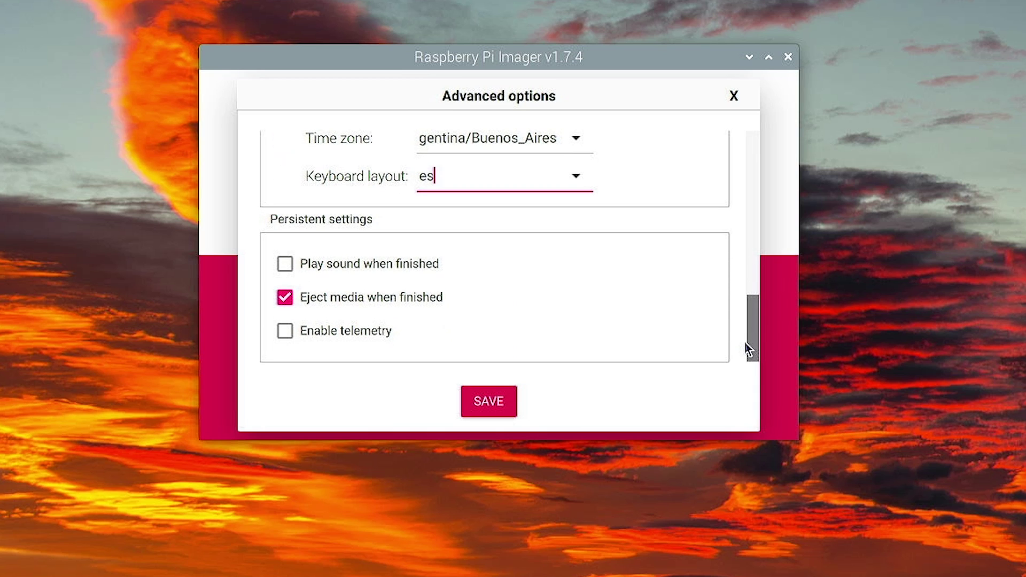
{"action": "left_click", "coordinate": [490, 403]}
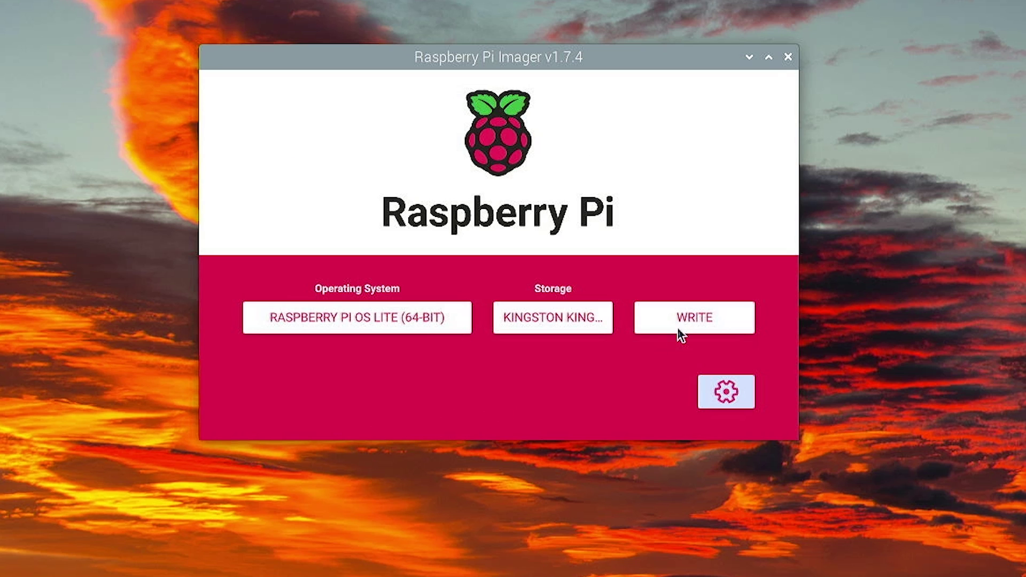
Step: Write the image to the Kingston drive, confirming that its data is erased, and close the imager when writing finishes
{"action": "left_click", "coordinate": [692, 317]}
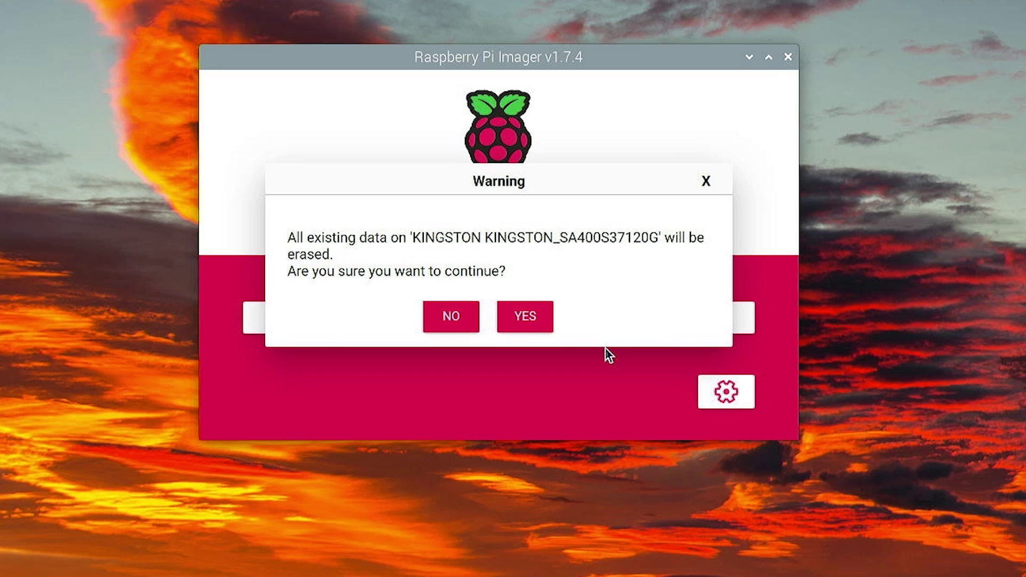
{"action": "left_click", "coordinate": [524, 316]}
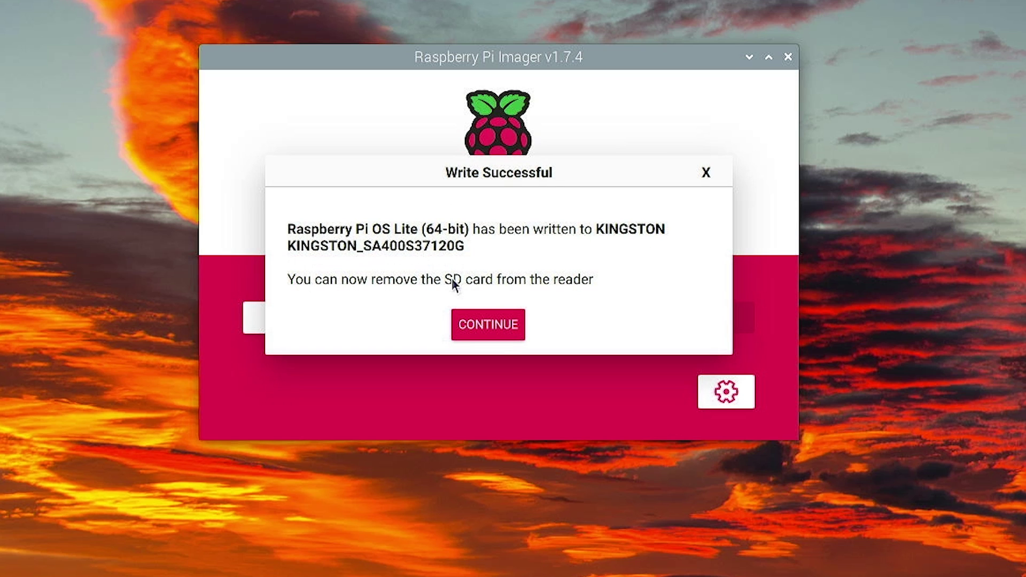
{"action": "left_click", "coordinate": [487, 325]}
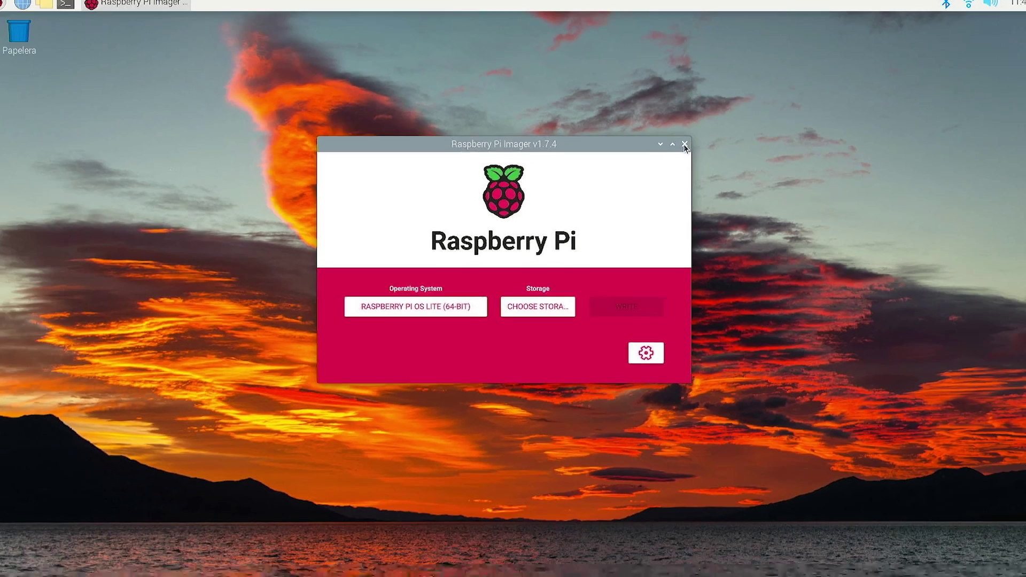
{"action": "left_click", "coordinate": [787, 57]}
Step: Open the desktop's exit options (Salir) to end the current session
{"action": "left_click", "coordinate": [11, 9]}
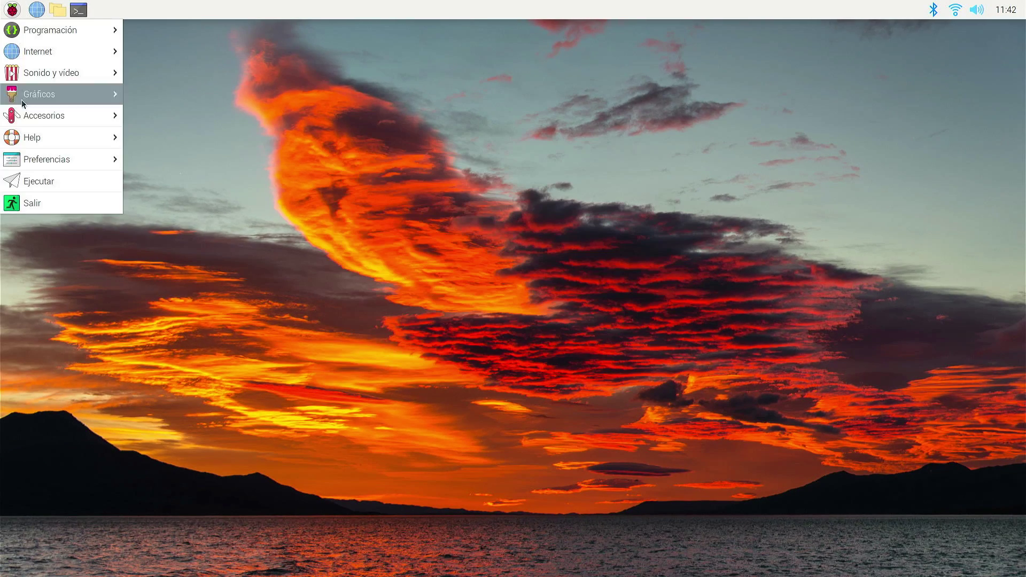
{"action": "left_click", "coordinate": [32, 201]}
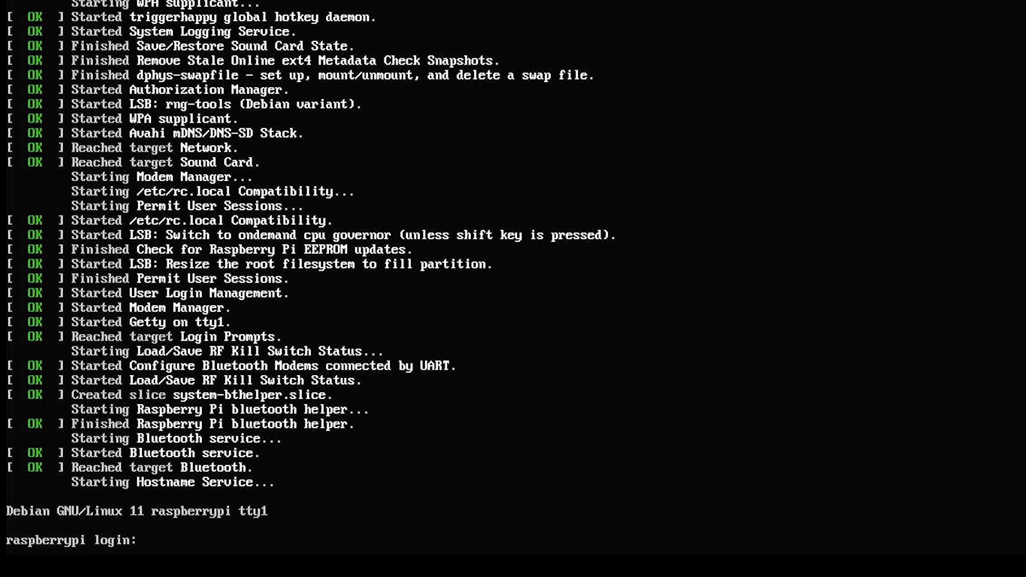
Step: Log in at the console with the account's user name and password, and clear the screen
{"action": "type", "text": "carlos"}
{"action": "key", "text": "Return"}
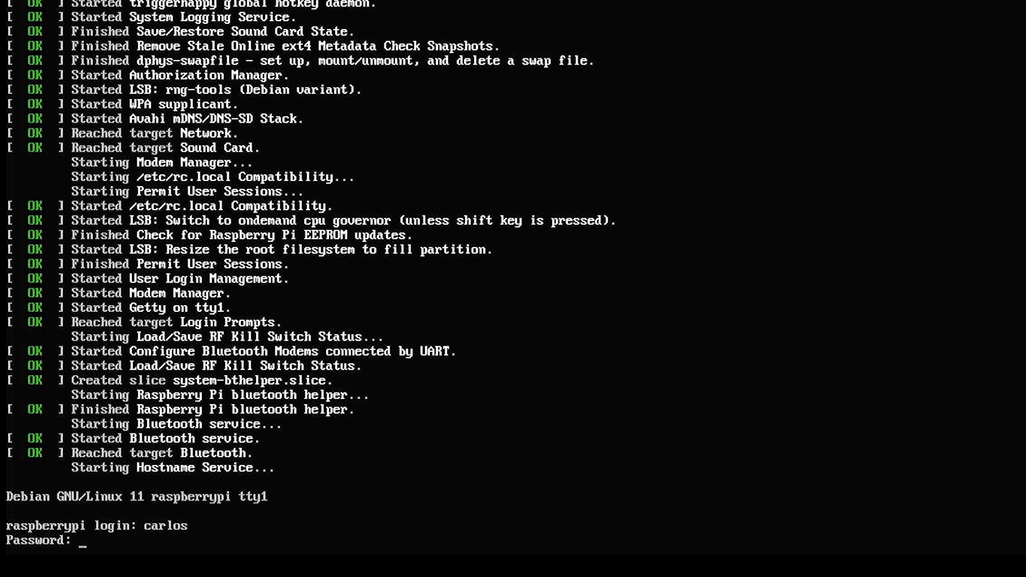
{"action": "key", "text": "Return"}
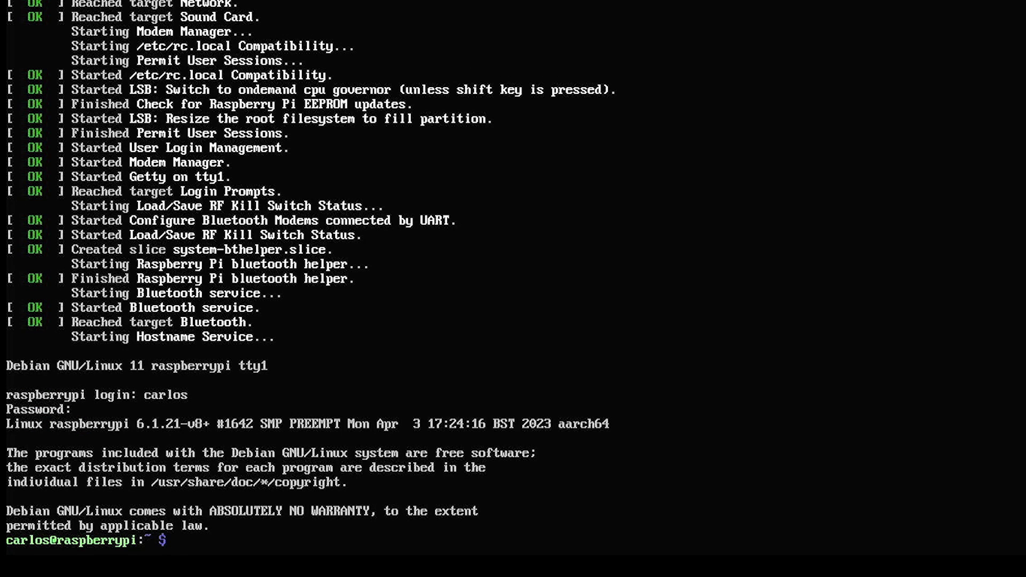
{"action": "type", "text": "clea"}
{"action": "key", "text": "Return"}
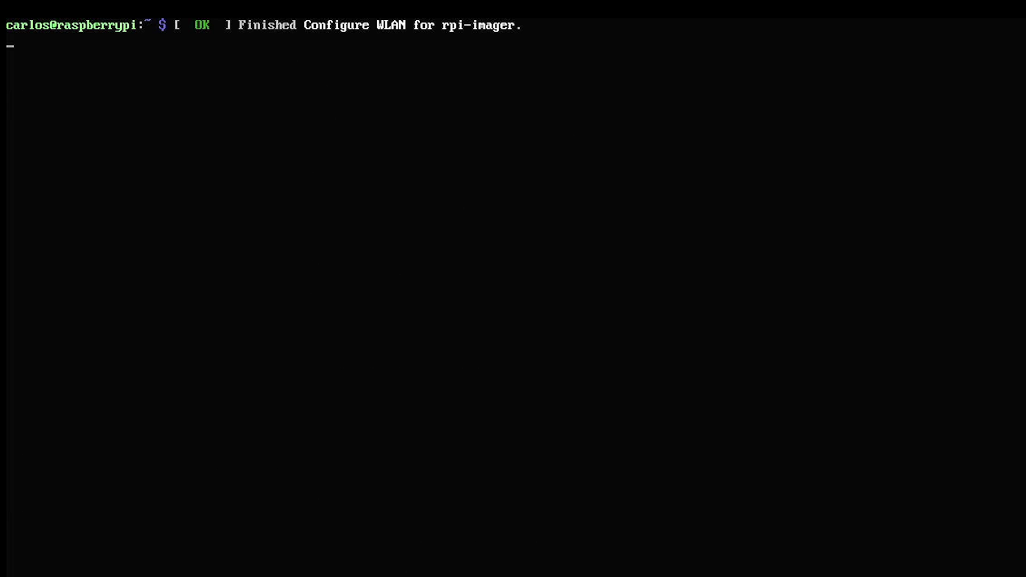
Step: Check the network connection by pinging google.com, stop the ping, and clear the terminal
{"action": "key", "text": "Return"}
{"action": "type", "text": "ping"}
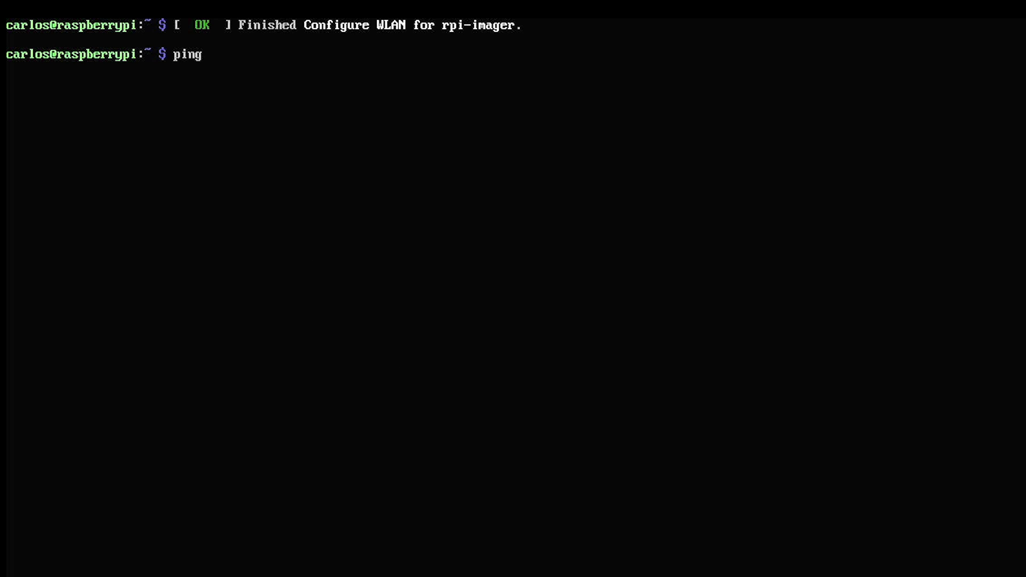
{"action": "type", "text": " google.com"}
{"action": "key", "text": "Return"}
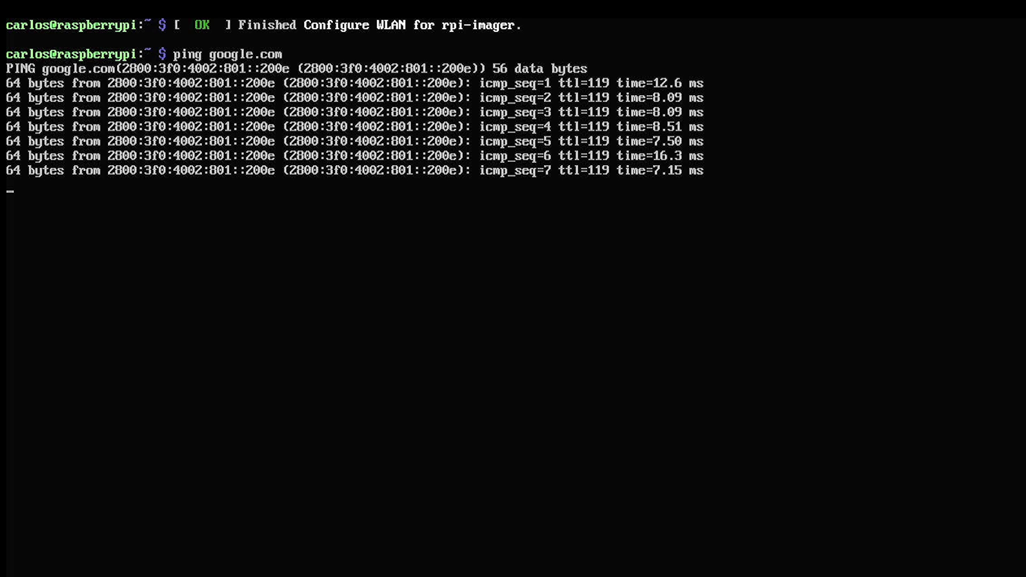
{"action": "key", "text": "ctrl+z"}
{"action": "type", "text": "c"}
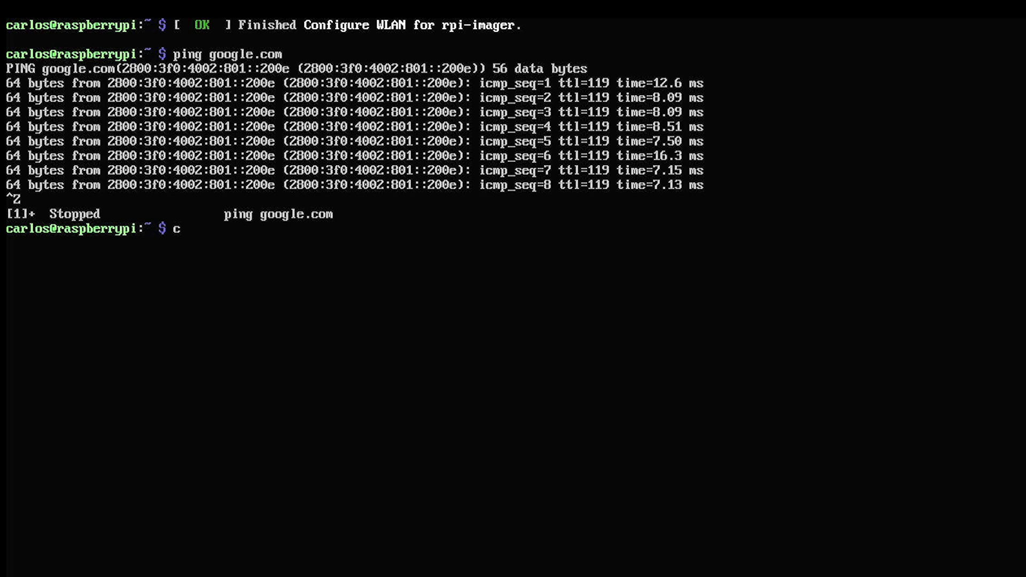
{"action": "type", "text": "lear"}
{"action": "key", "text": "Return"}
Step: Launch tasksel with sudo and install only the KDE Plasma software collection
{"action": "type", "text": "sudo"}
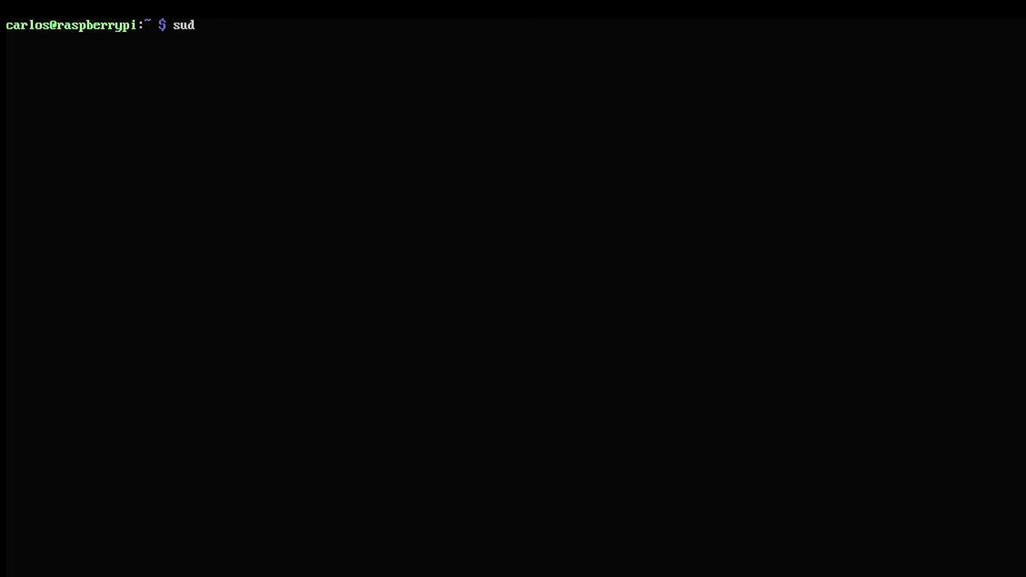
{"action": "type", "text": " task"}
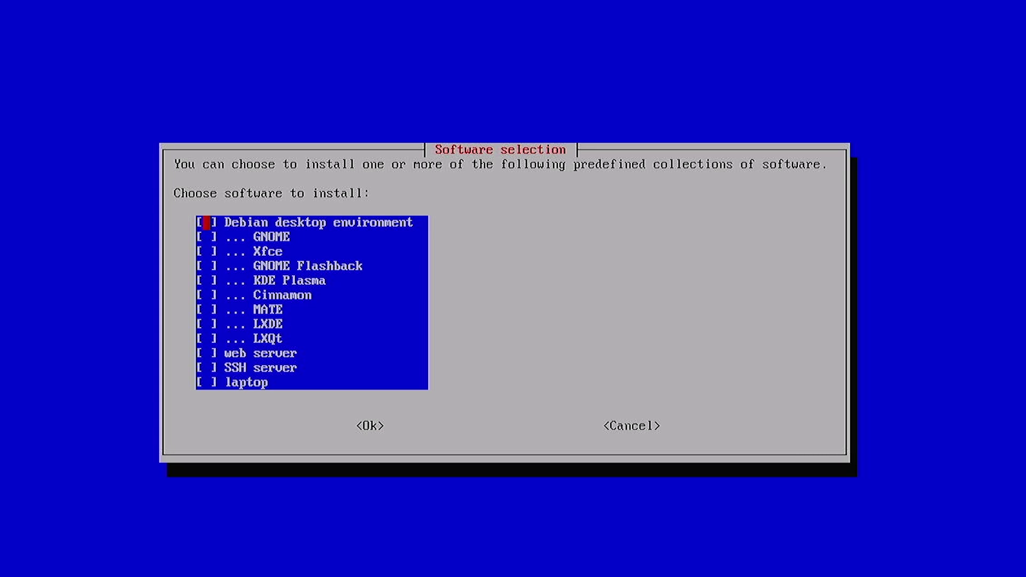
{"action": "key", "text": "Down"}
{"action": "key", "text": "Down"}
{"action": "key", "text": "Down"}
{"action": "key", "text": "Down"}
{"action": "key", "text": "Tab"}
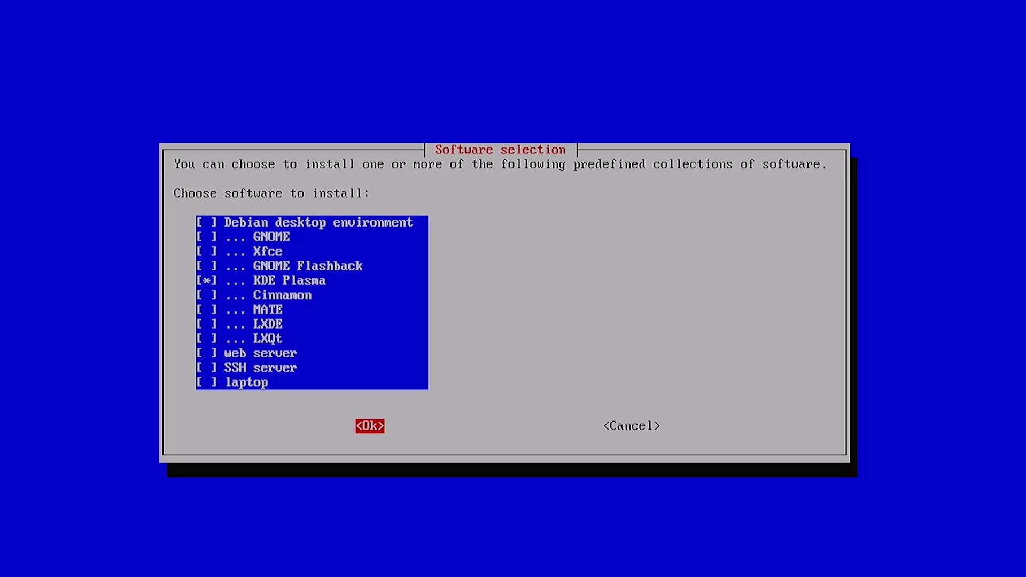
{"action": "key", "text": "Return"}
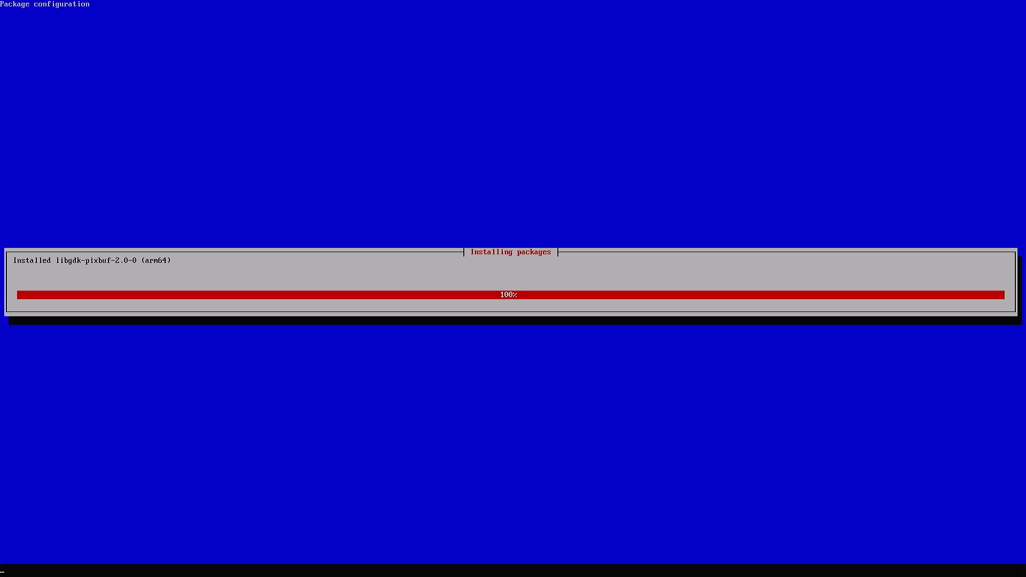
Step: Clear the terminal and install lightdm and hunspell-es with sudo apt, accepting the installation and confirming the package configuration choice
{"action": "type", "text": "clear"}
{"action": "key", "text": "Return"}
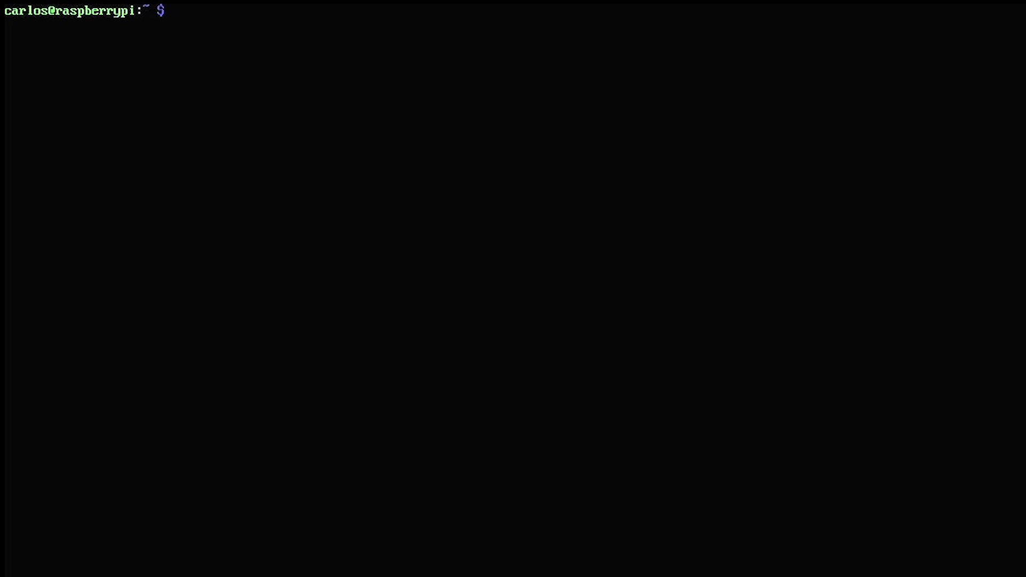
{"action": "type", "text": "sudo apt instal"}
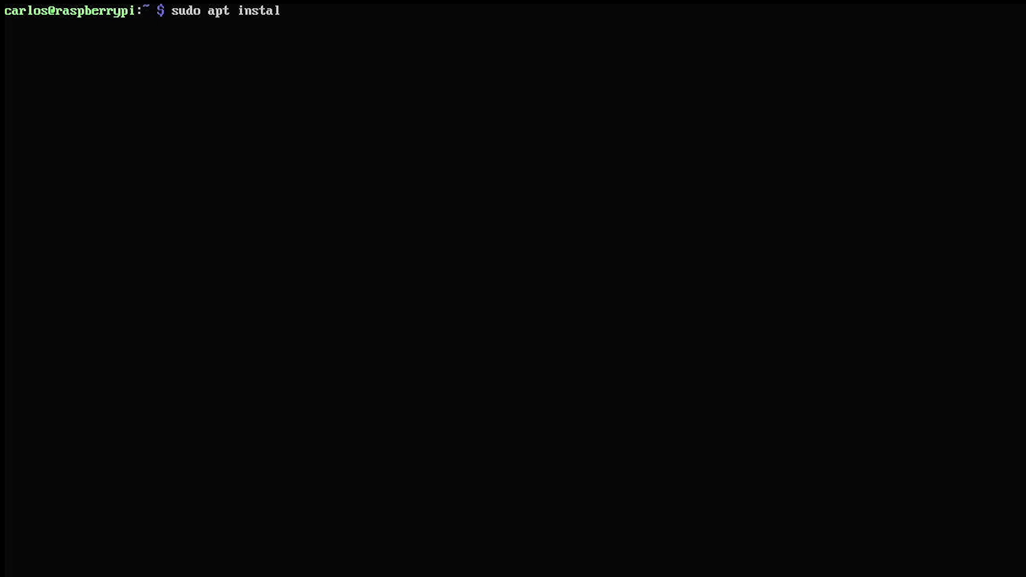
{"action": "type", "text": "l lightdm huns"}
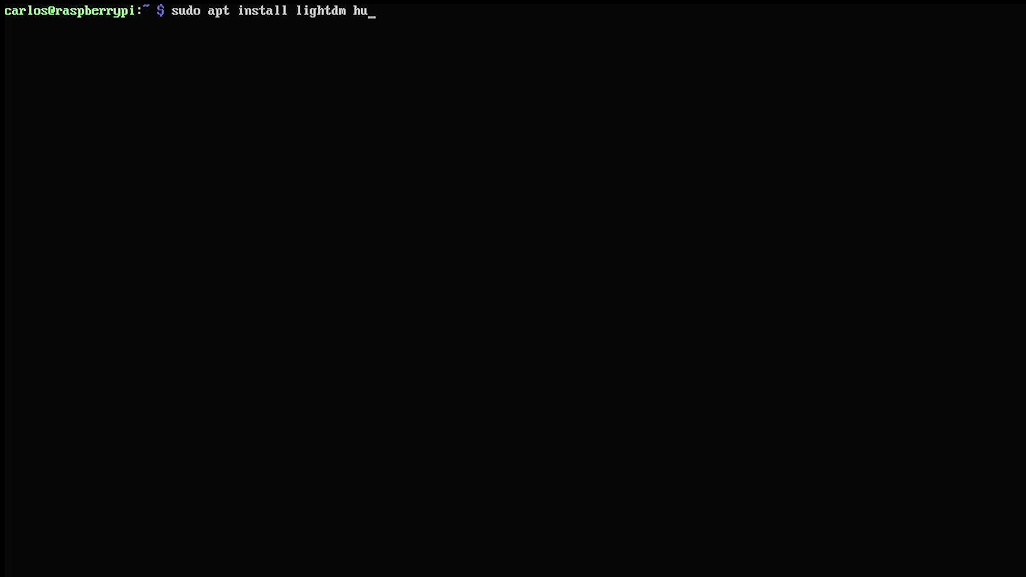
{"action": "type", "text": "pell-es"}
{"action": "key", "text": "Return"}
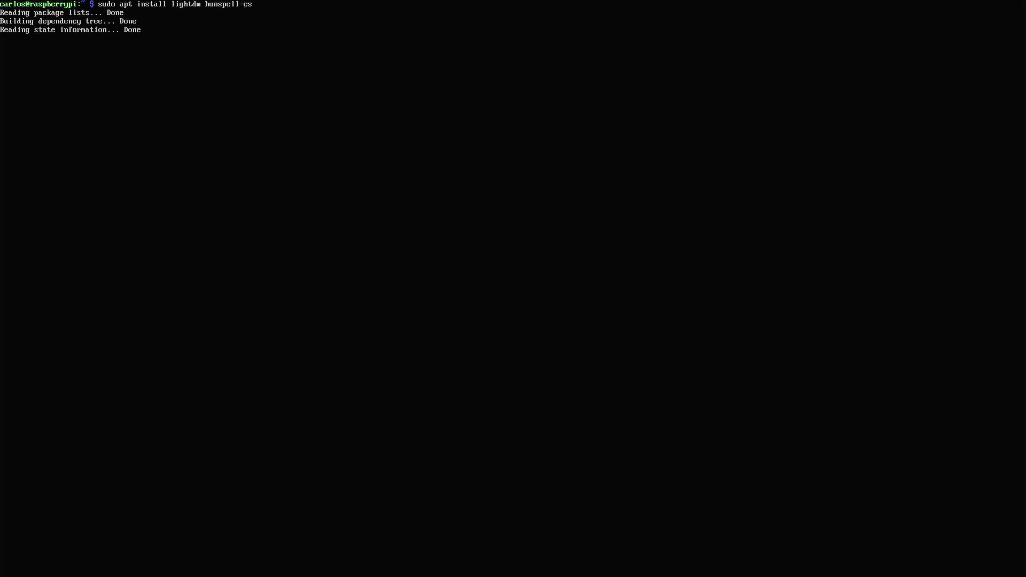
{"action": "type", "text": "y"}
{"action": "key", "text": "Return"}
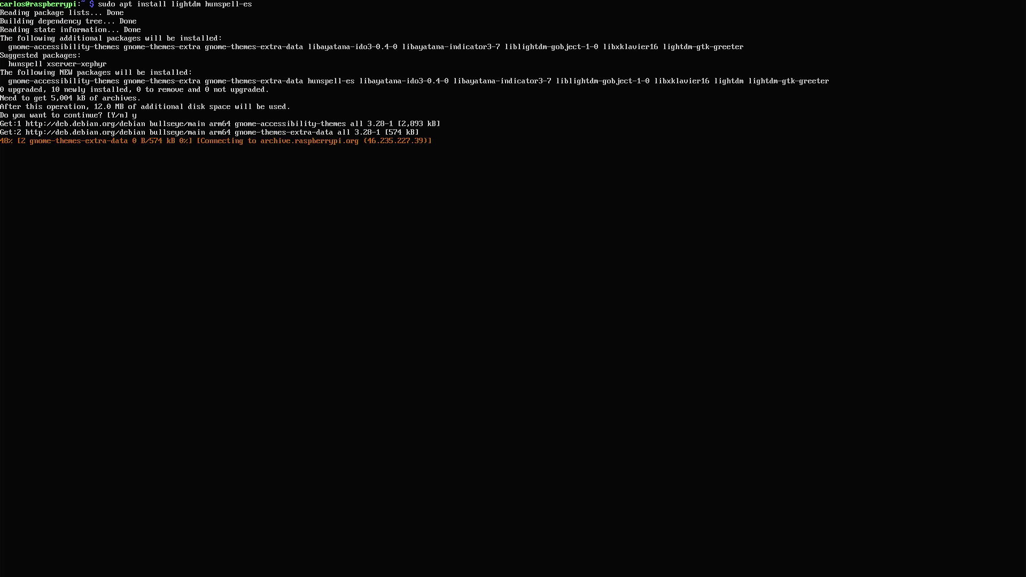
{"action": "key", "text": "Up"}
{"action": "key", "text": "Tab"}
{"action": "key", "text": "Return"}
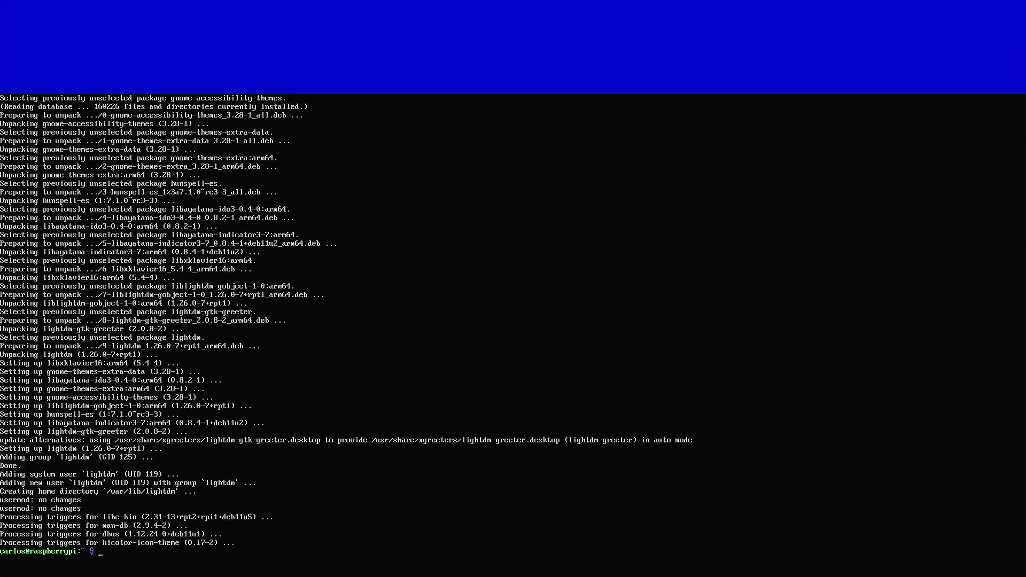
Step: Clear the terminal, run sudo raspi-config, and open the Localisation Options
{"action": "type", "text": "clear"}
{"action": "key", "text": "Return"}
{"action": "type", "text": "sudo "}
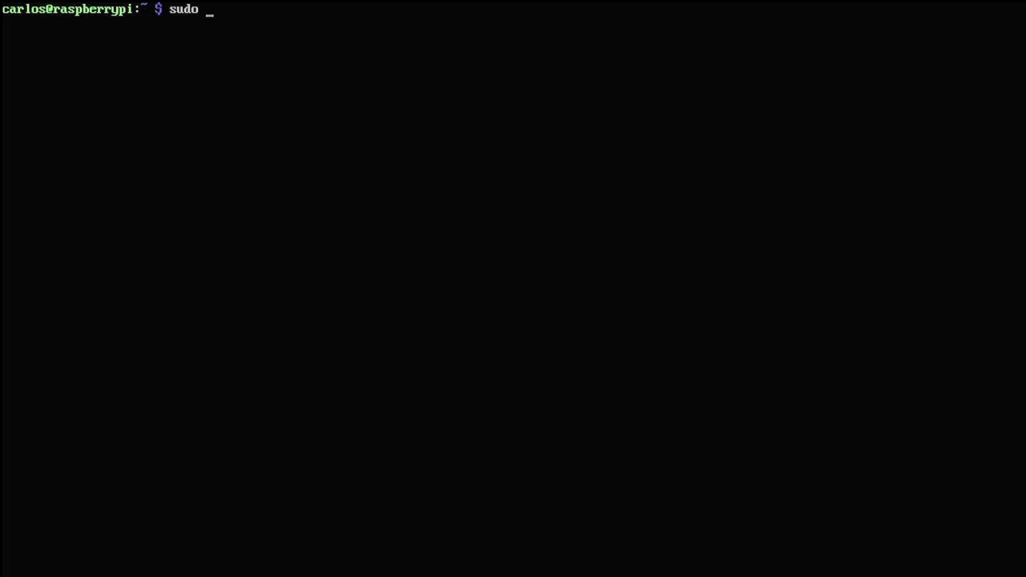
{"action": "type", "text": "raspi-config"}
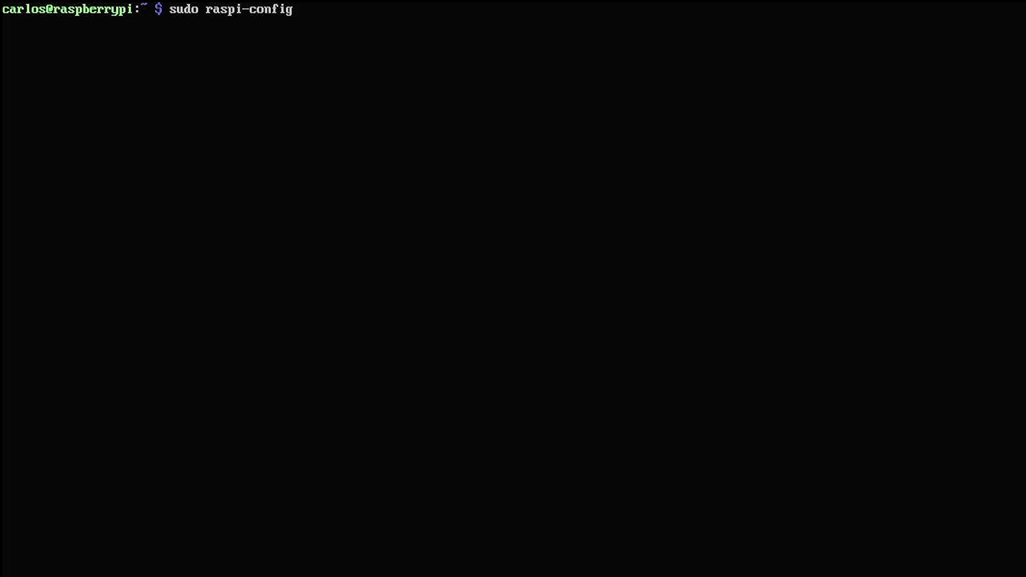
{"action": "key", "text": "Return"}
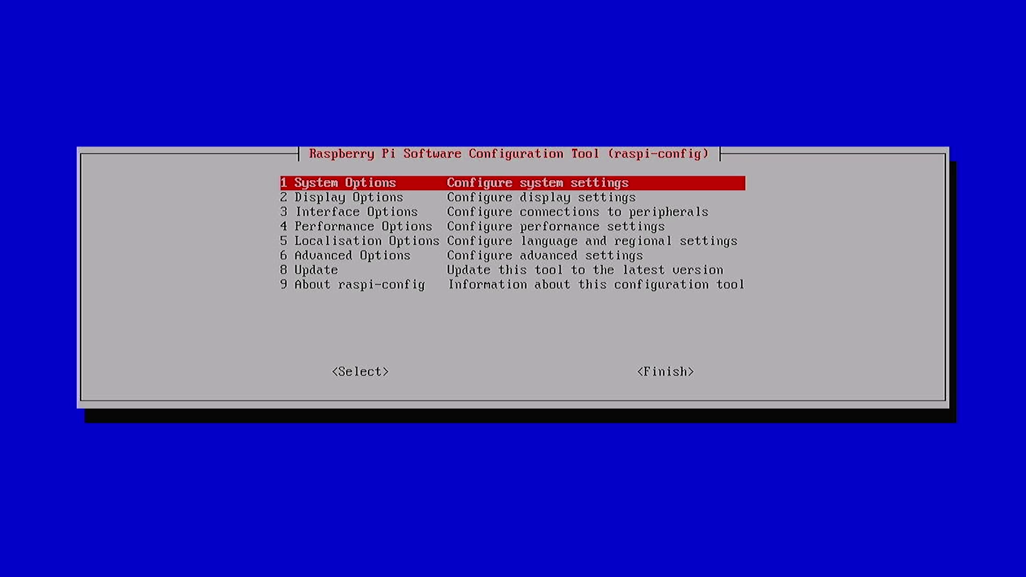
{"action": "key", "text": "Down"}
{"action": "key", "text": "Down"}
{"action": "key", "text": "Down"}
{"action": "key", "text": "Down"}
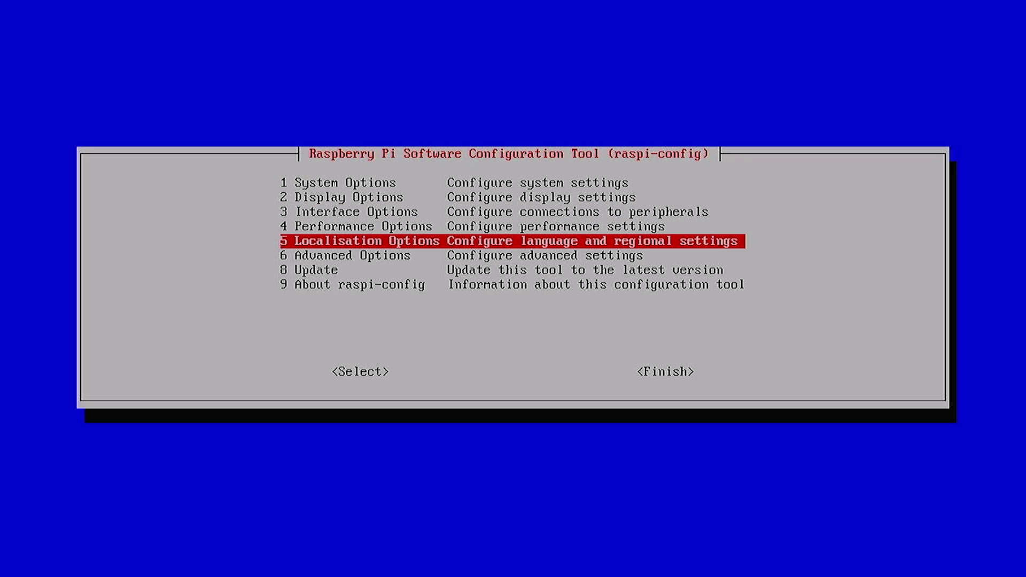
{"action": "key", "text": "Return"}
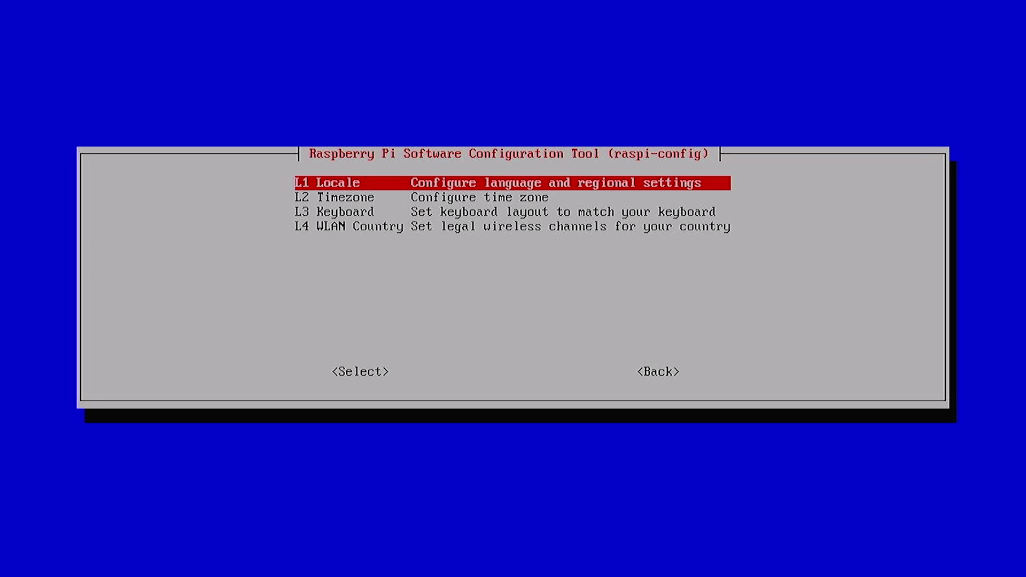
Step: Open the Locale configuration and deselect en_GB.UTF-8 UTF-8 in the list of locales to generate
{"action": "key", "text": "Return"}
{"action": "key", "text": "Down"}
{"action": "key", "text": "Down"}
{"action": "key", "text": "Down"}
{"action": "key", "text": "Down"}
{"action": "key", "text": "Down"}
{"action": "key", "text": "Down"}
{"action": "key", "text": "Down"}
{"action": "key", "text": "Down"}
{"action": "key", "text": "Down"}
{"action": "key", "text": "Down"}
{"action": "key", "text": "Down"}
{"action": "key", "text": "Down"}
{"action": "key", "text": "Down"}
{"action": "key", "text": "Down"}
{"action": "key", "text": "Down"}
{"action": "key", "text": "Down"}
{"action": "key", "text": "Down"}
{"action": "key", "text": "Down"}
{"action": "key", "text": "Down"}
{"action": "key", "text": "Down"}
{"action": "key", "text": "Down"}
{"action": "key", "text": "Down"}
{"action": "key", "text": "Down"}
{"action": "key", "text": "Down"}
{"action": "key", "text": "Down"}
{"action": "key", "text": "Down"}
{"action": "key", "text": "Down"}
{"action": "key", "text": "Down"}
{"action": "key", "text": "Down"}
{"action": "key", "text": "Down"}
{"action": "key", "text": "Down"}
{"action": "key", "text": "Down"}
{"action": "key", "text": "Down"}
{"action": "key", "text": "Down"}
{"action": "key", "text": "Down"}
{"action": "key", "text": "Down"}
{"action": "key", "text": "Down"}
{"action": "key", "text": "Down"}
{"action": "key", "text": "Down"}
{"action": "key", "text": "Down"}
{"action": "key", "text": "Up"}
{"action": "key", "text": "Up"}
{"action": "key", "text": "Up"}
{"action": "key", "text": "Up"}
{"action": "key", "text": "space"}
Step: Mark the es_AR ISO-8859-1 locale for generation and confirm the locale selection
{"action": "key", "text": "Down"}
{"action": "key", "text": "Down"}
{"action": "key", "text": "Down"}
{"action": "key", "text": "Down"}
{"action": "key", "text": "Down"}
{"action": "key", "text": "Down"}
{"action": "key", "text": "Down"}
{"action": "key", "text": "Down"}
{"action": "key", "text": "Down"}
{"action": "key", "text": "Down"}
{"action": "key", "text": "Down"}
{"action": "key", "text": "Down"}
{"action": "key", "text": "Down"}
{"action": "key", "text": "Down"}
{"action": "key", "text": "Down"}
{"action": "key", "text": "Down"}
{"action": "key", "text": "Down"}
{"action": "key", "text": "Down"}
{"action": "key", "text": "Down"}
{"action": "key", "text": "Down"}
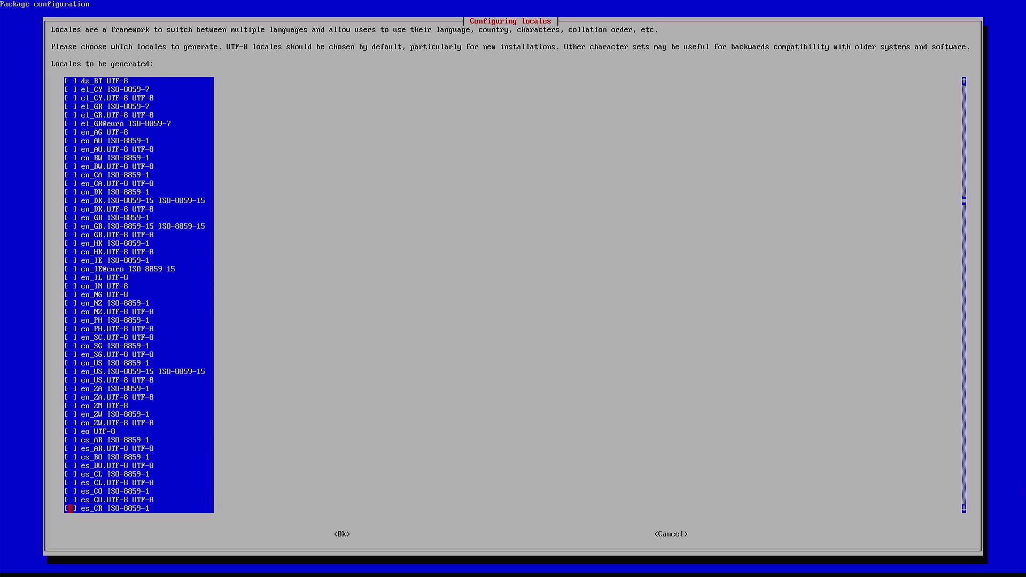
{"action": "key", "text": "Down"}
{"action": "key", "text": "Down"}
{"action": "key", "text": "Down"}
{"action": "key", "text": "Down"}
{"action": "key", "text": "Down"}
{"action": "key", "text": "Down"}
{"action": "key", "text": "Down"}
{"action": "key", "text": "Down"}
{"action": "key", "text": "Down"}
{"action": "key", "text": "Down"}
{"action": "key", "text": "Down"}
{"action": "key", "text": "Up"}
{"action": "key", "text": "Up"}
{"action": "key", "text": "Up"}
{"action": "key", "text": "Up"}
{"action": "key", "text": "Up"}
{"action": "key", "text": "Up"}
{"action": "key", "text": "Up"}
{"action": "key", "text": "Up"}
{"action": "key", "text": "Up"}
{"action": "key", "text": "Up"}
{"action": "key", "text": "Up"}
{"action": "key", "text": "Up"}
{"action": "key", "text": "Up"}
{"action": "key", "text": "Up"}
{"action": "key", "text": "Up"}
{"action": "key", "text": "Up"}
{"action": "key", "text": "Up"}
{"action": "key", "text": "Up"}
{"action": "key", "text": "Up"}
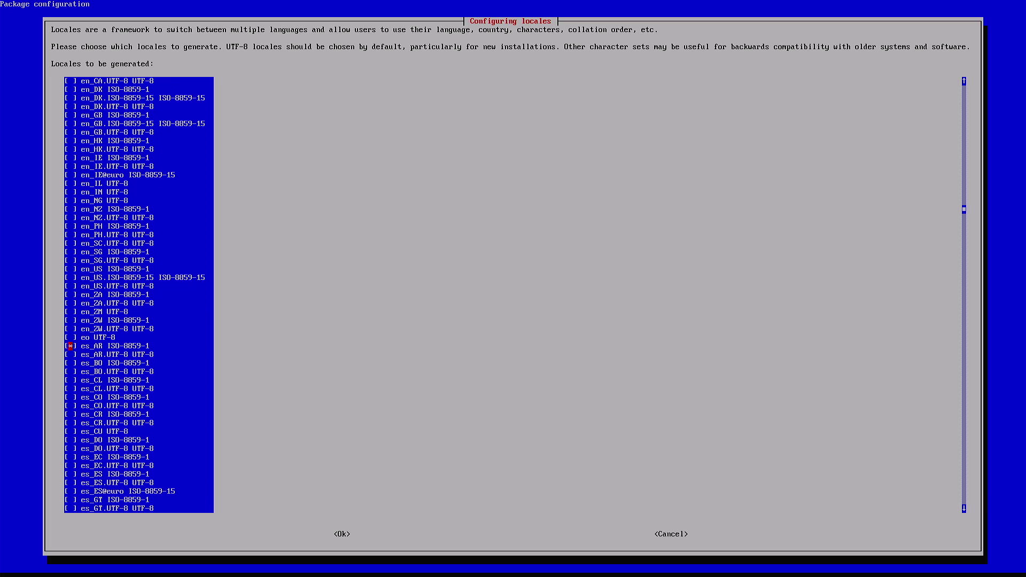
{"action": "key", "text": "Tab"}
{"action": "key", "text": "Return"}
Step: Choose the default locale for the system environment and confirm it to generate the locales
{"action": "key", "text": "Down"}
{"action": "key", "text": "Down"}
{"action": "key", "text": "Tab"}
{"action": "key", "text": "Return"}
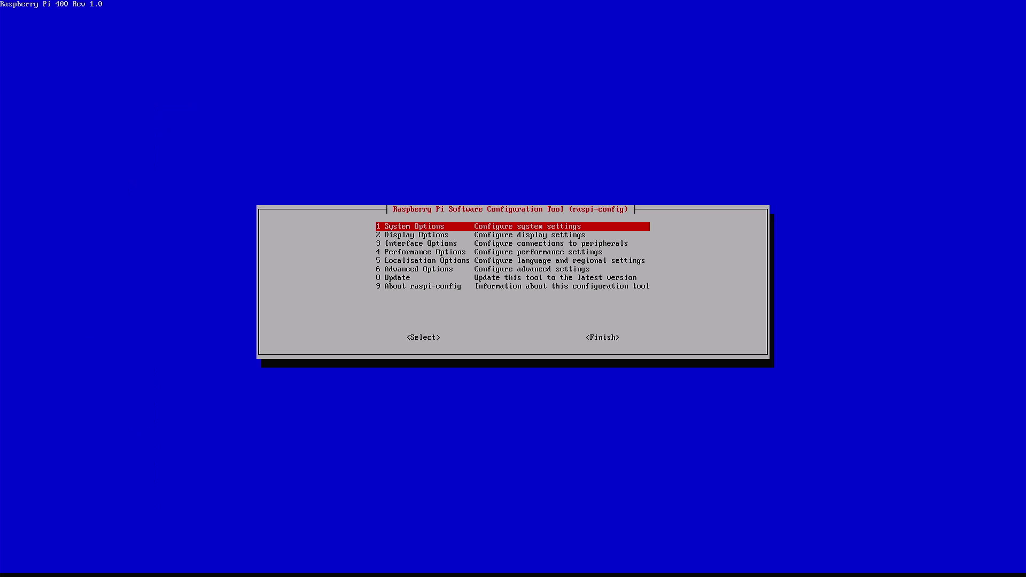
Step: In System Options, set Boot / Auto Login to B4 Desktop Autologin and confirm
{"action": "key", "text": "Return"}
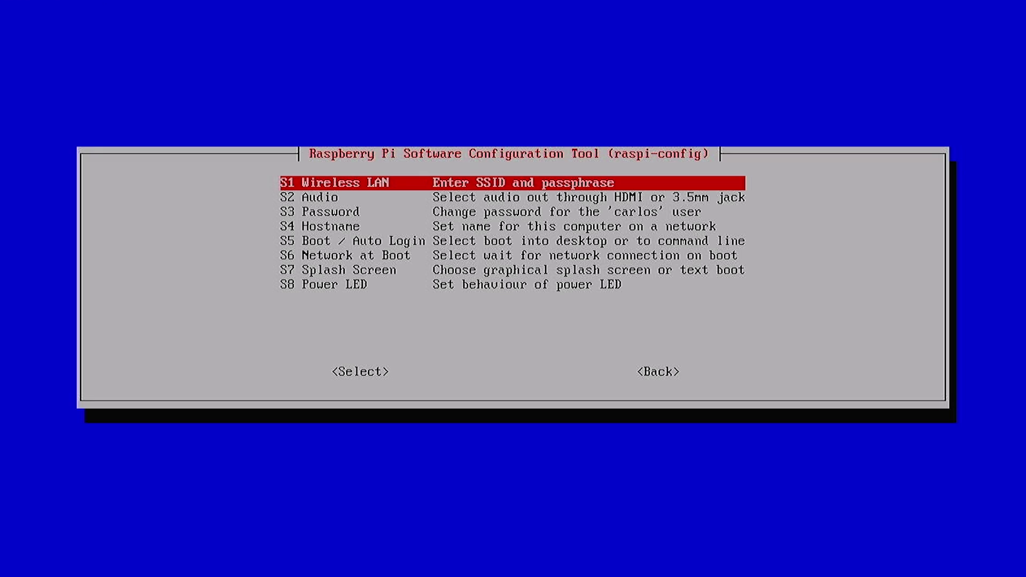
{"action": "key", "text": "Down"}
{"action": "key", "text": "Down"}
{"action": "key", "text": "Down"}
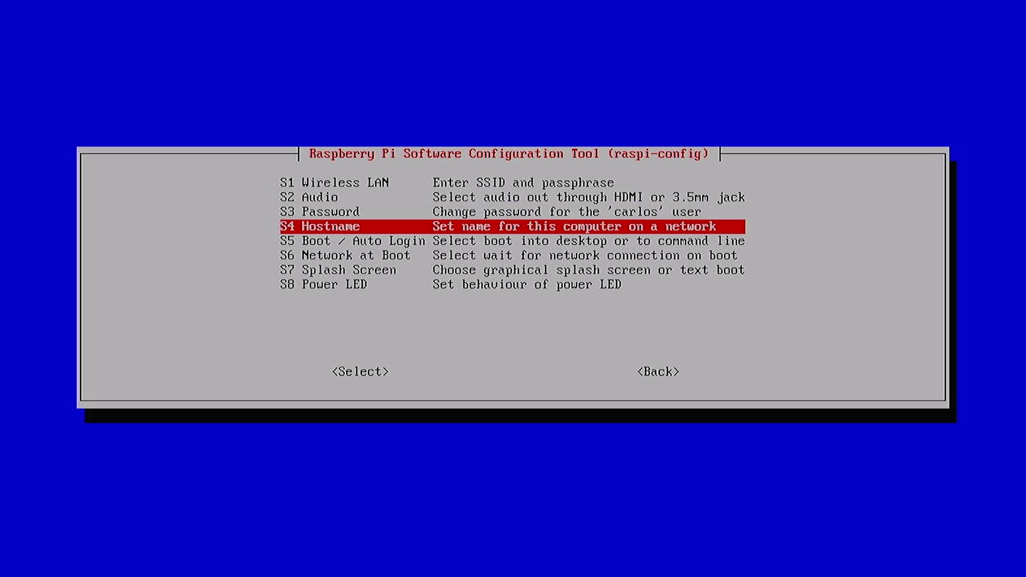
{"action": "key", "text": "Down"}
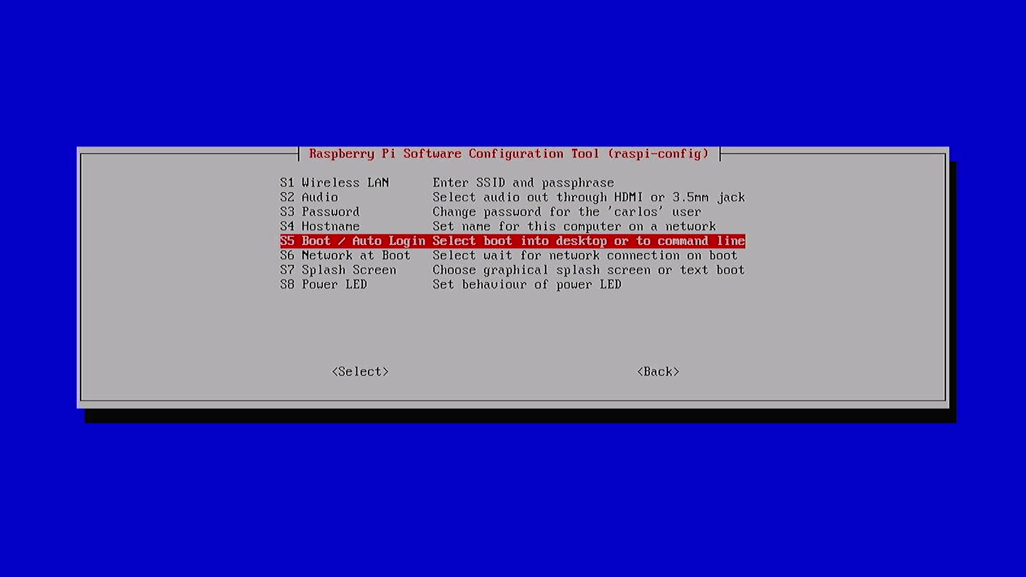
{"action": "key", "text": "Return"}
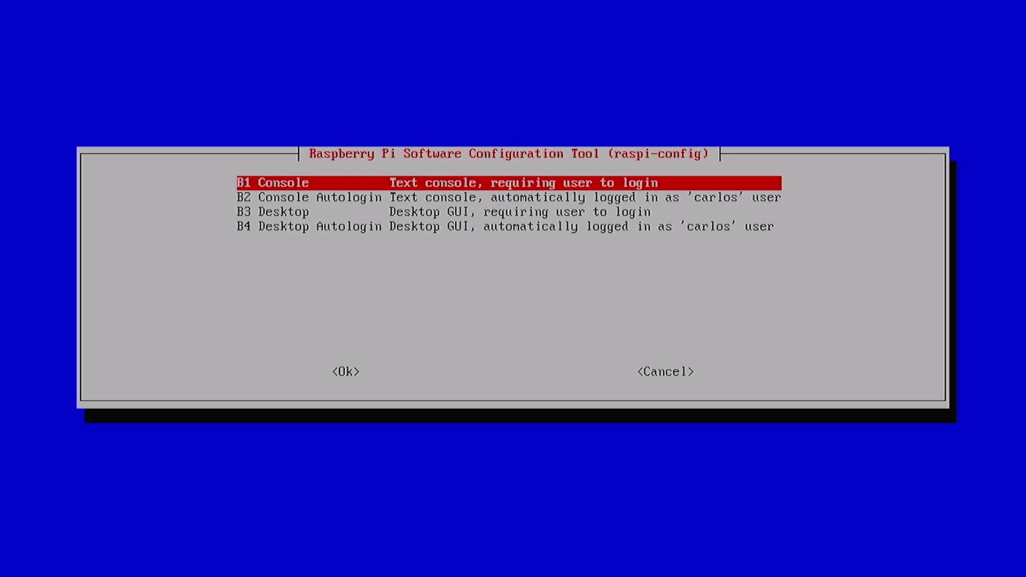
{"action": "key", "text": "Down"}
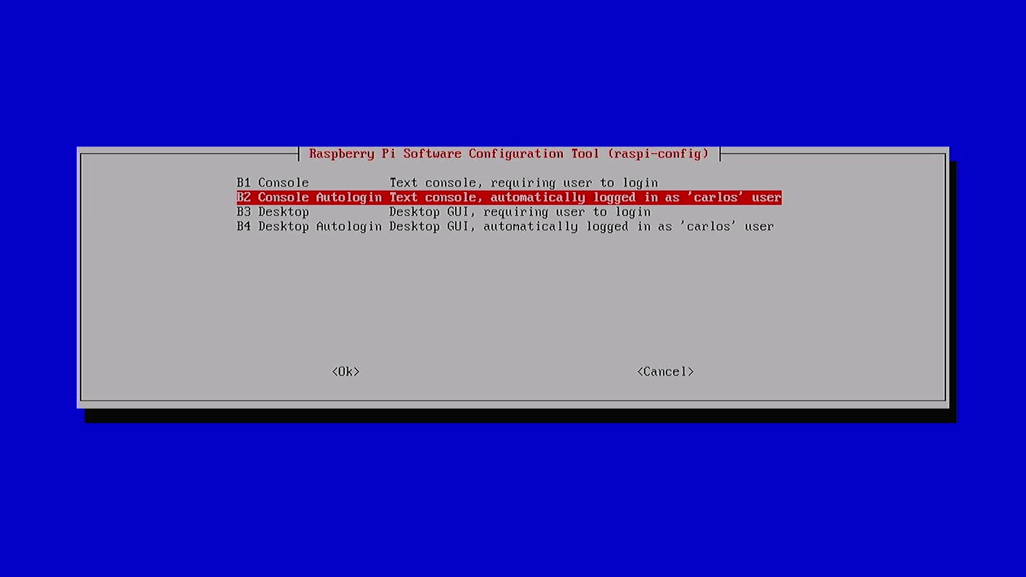
{"action": "key", "text": "Down"}
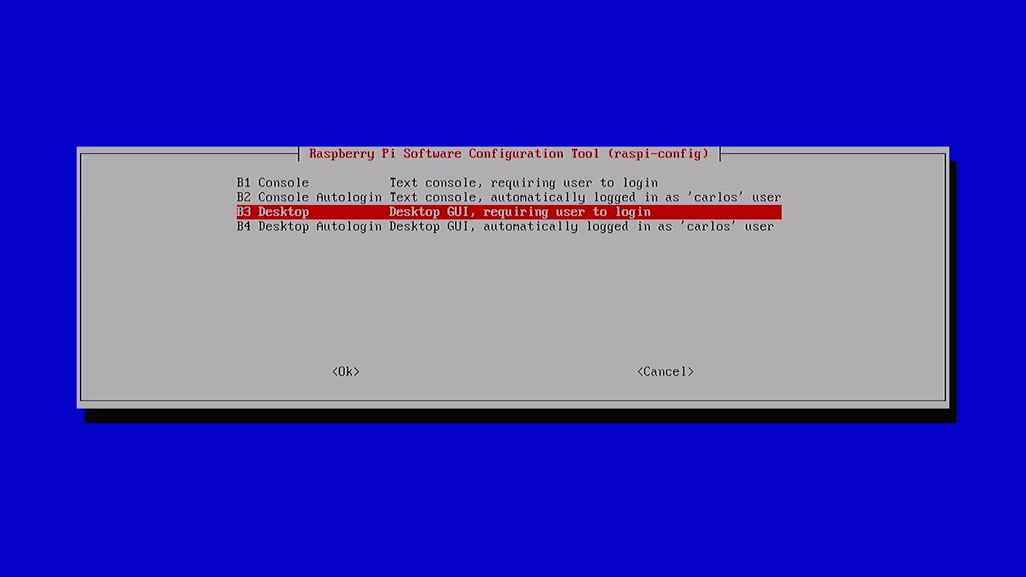
{"action": "key", "text": "Down"}
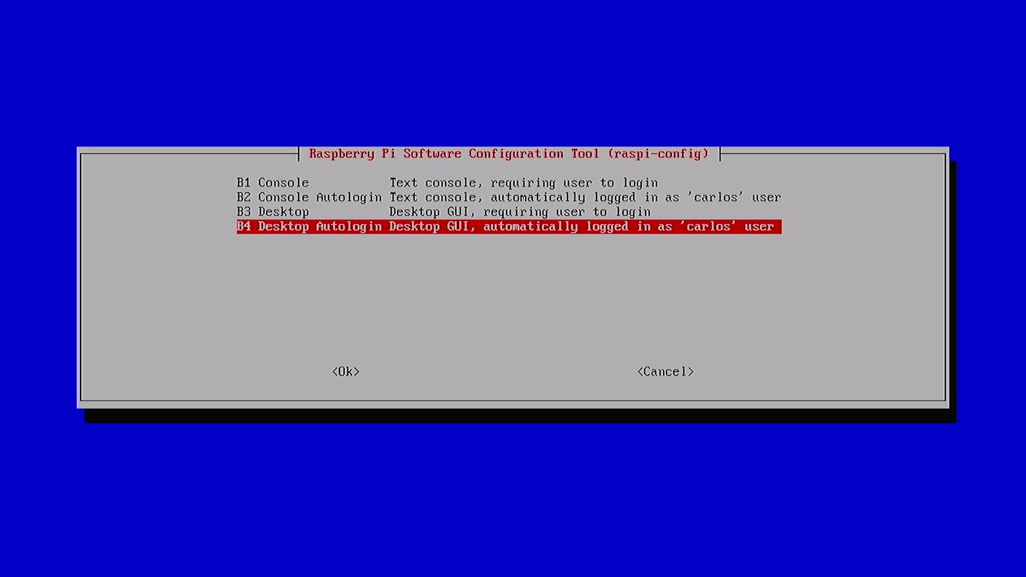
{"action": "key", "text": "Tab"}
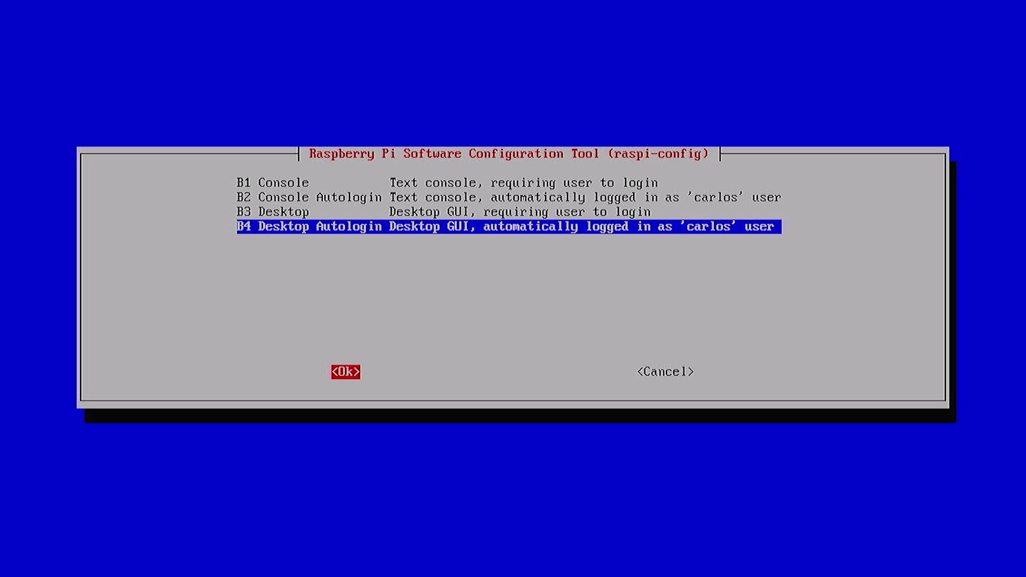
{"action": "key", "text": "Return"}
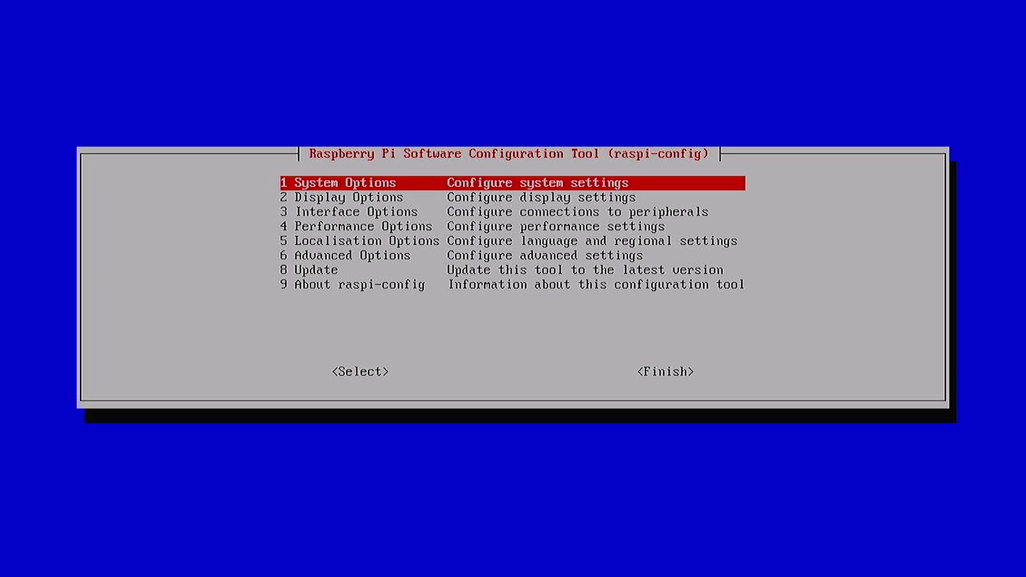
Step: Finish the Raspberry Pi configuration and reboot the system
{"action": "key", "text": "Tab"}
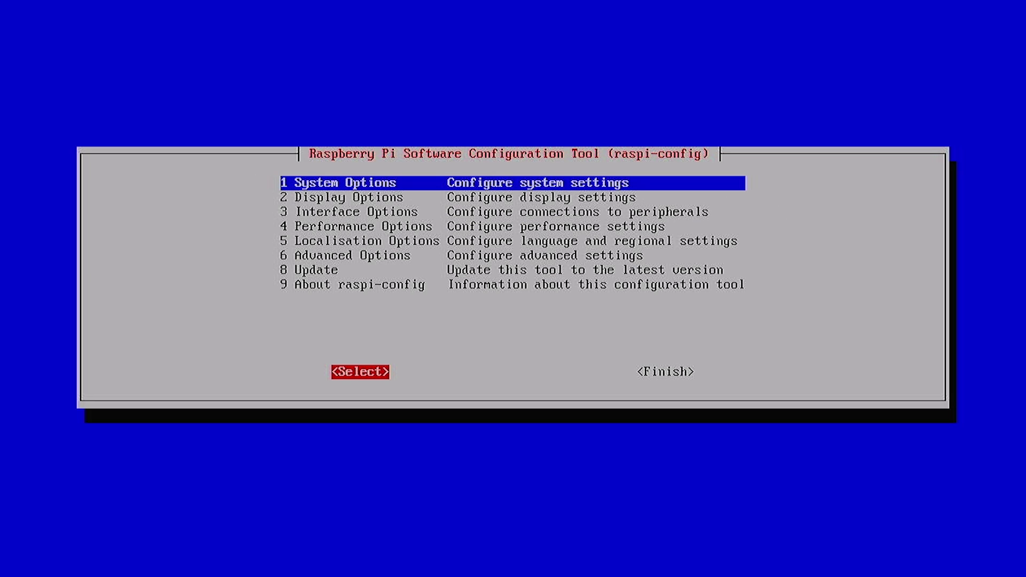
{"action": "key", "text": "Tab"}
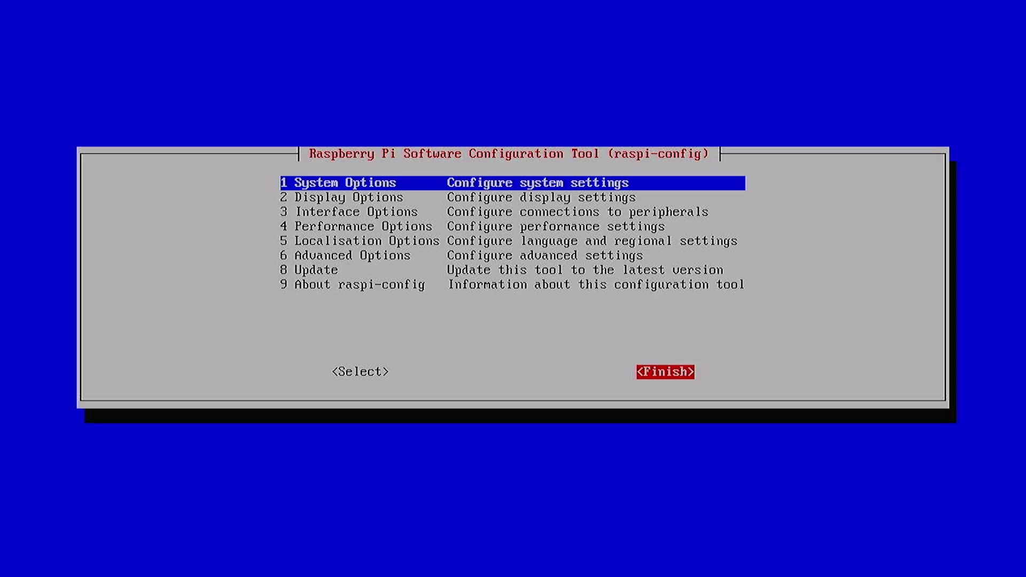
{"action": "key", "text": "Return"}
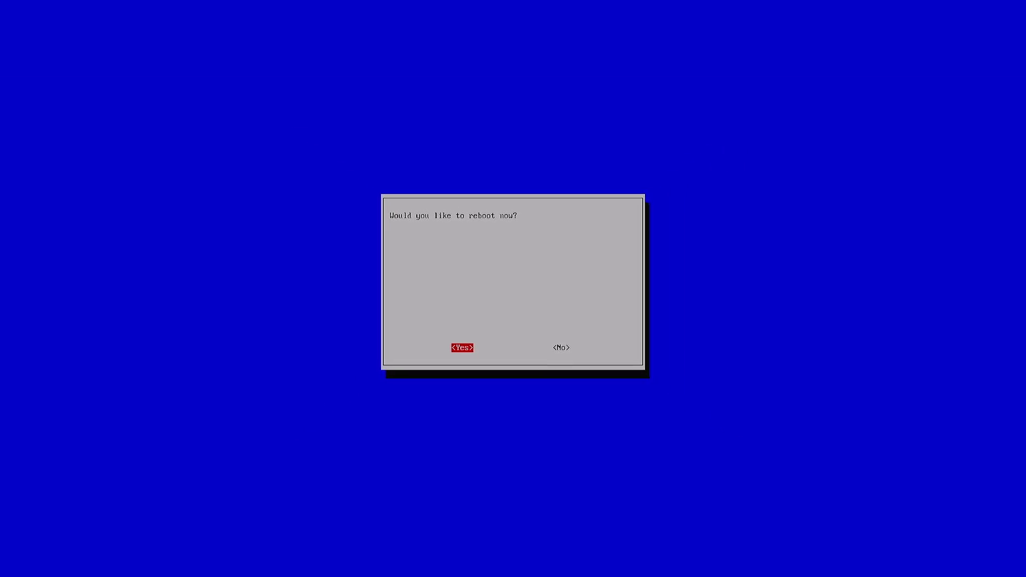
{"action": "key", "text": "Return"}
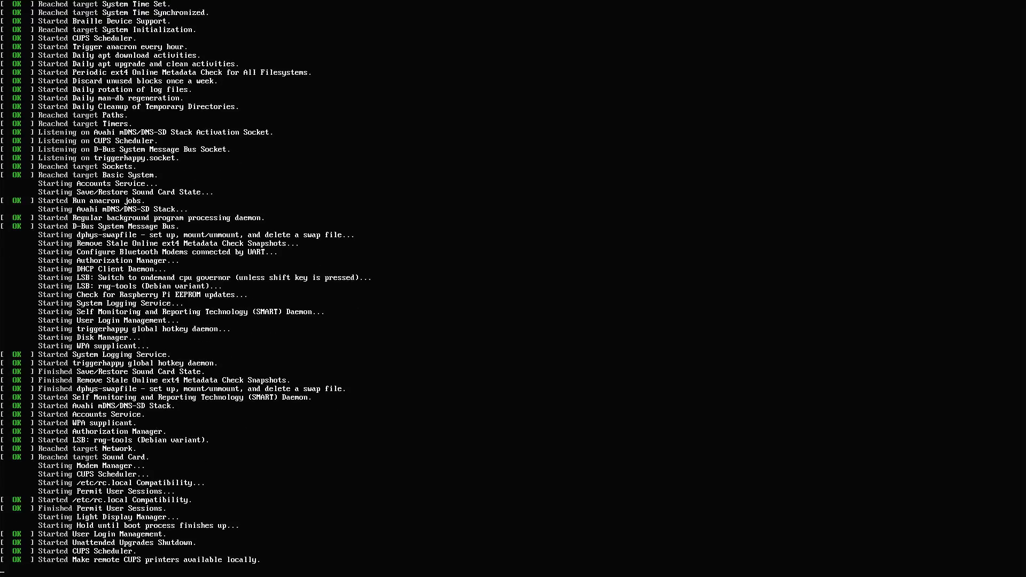
Step: Log in to the desktop session with the account's user name and password
{"action": "type", "text": "carlos"}
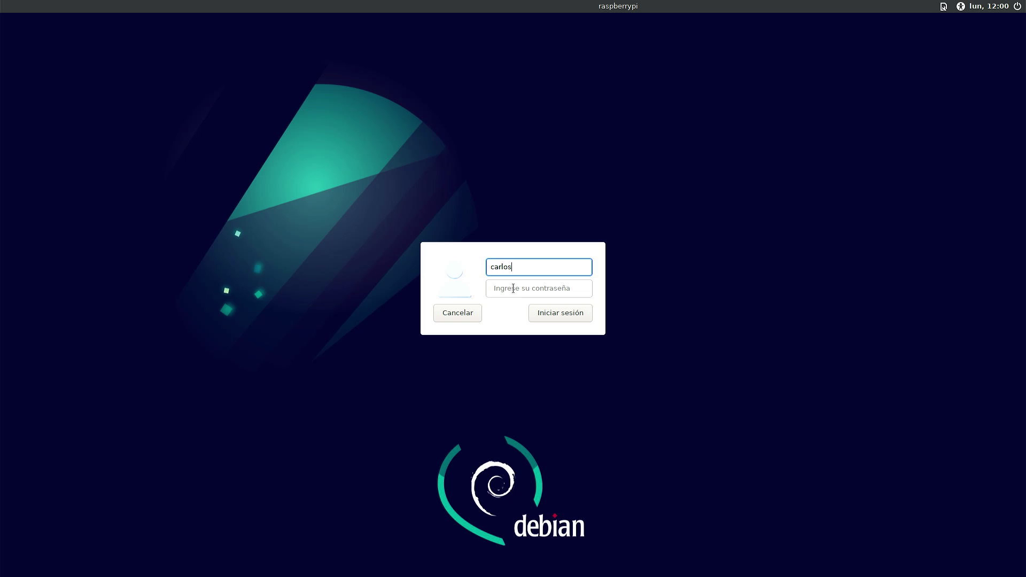
{"action": "left_click", "coordinate": [513, 288]}
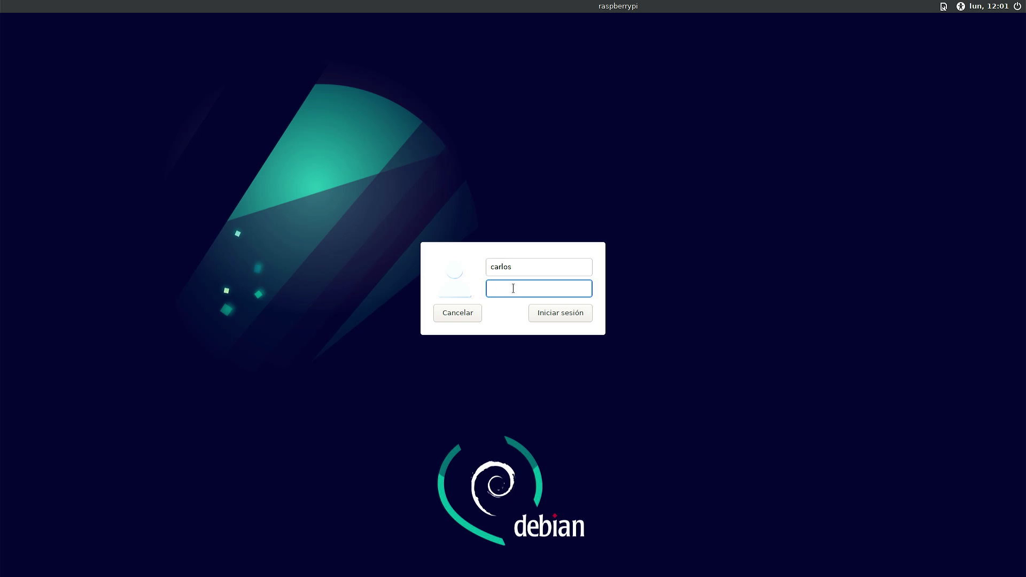
{"action": "type", "text": "•••••••••"}
{"action": "key", "text": "Return"}
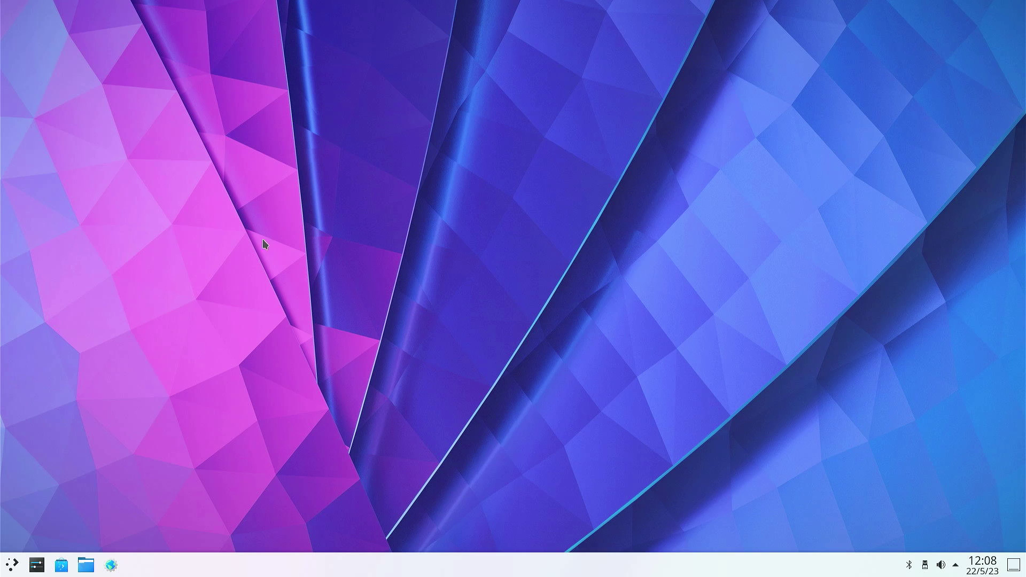
Step: In the regional preferences of Preferencias del sistema, add español de España to the Plasma translation languages
{"action": "left_click", "coordinate": [12, 566]}
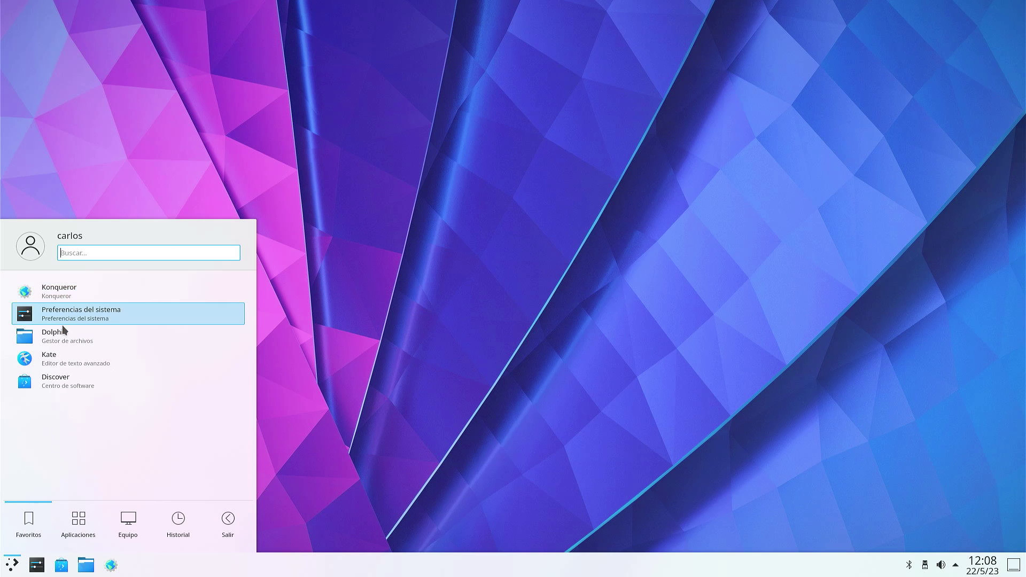
{"action": "left_click", "coordinate": [38, 567]}
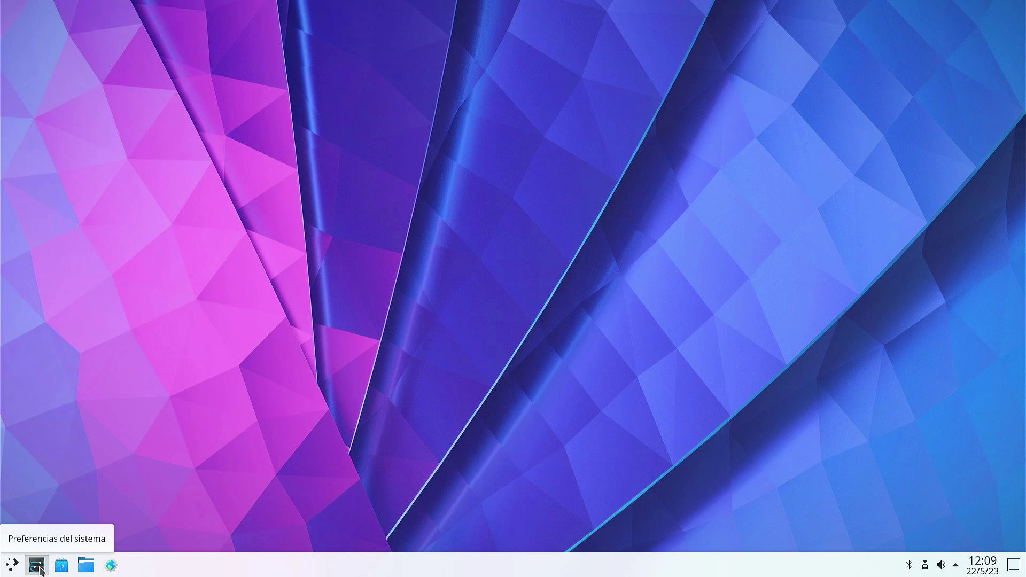
{"action": "scroll", "coordinate": [374, 262], "scroll_direction": "down", "scroll_amount": 3}
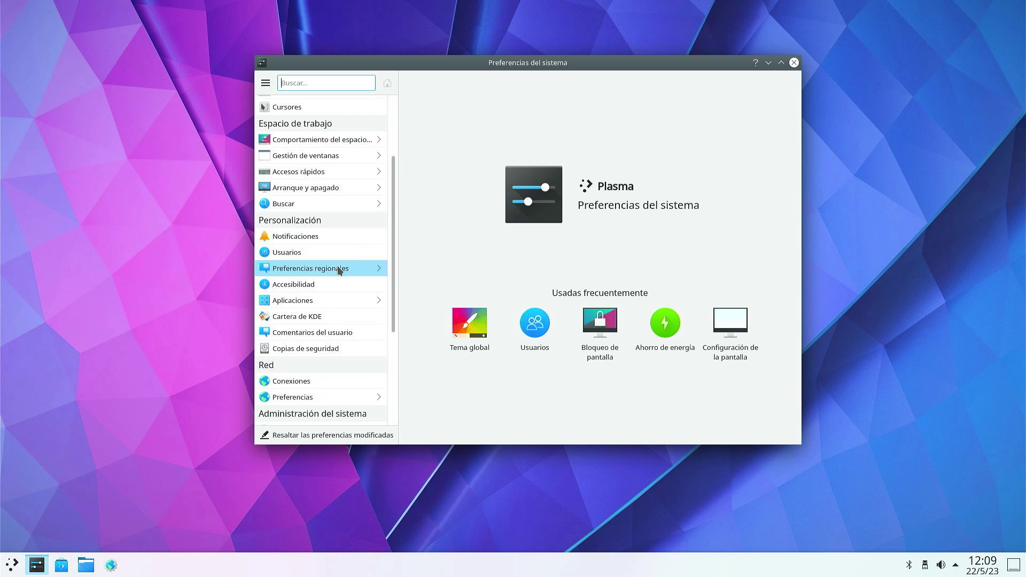
{"action": "left_click", "coordinate": [282, 268]}
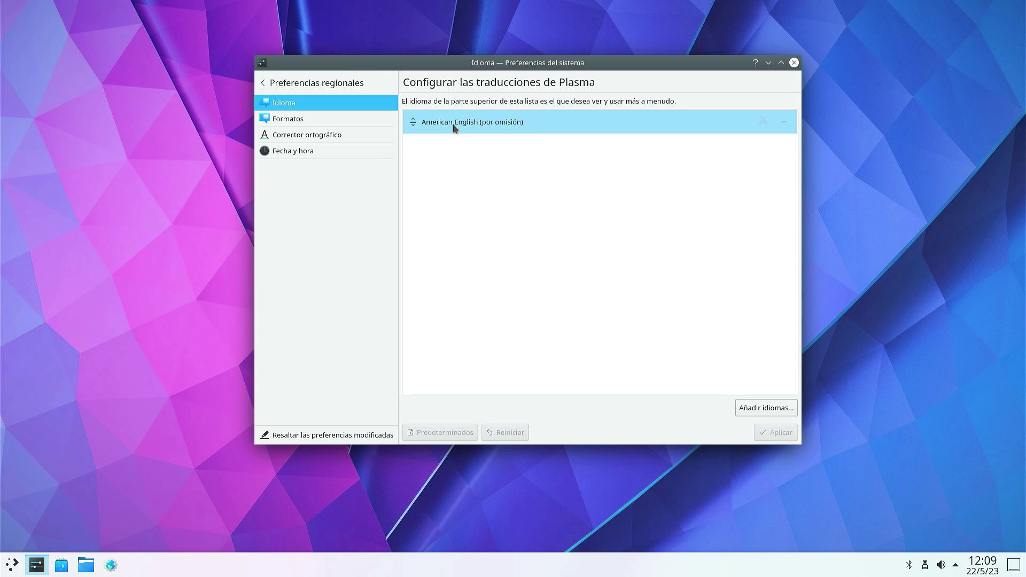
{"action": "left_click", "coordinate": [748, 409]}
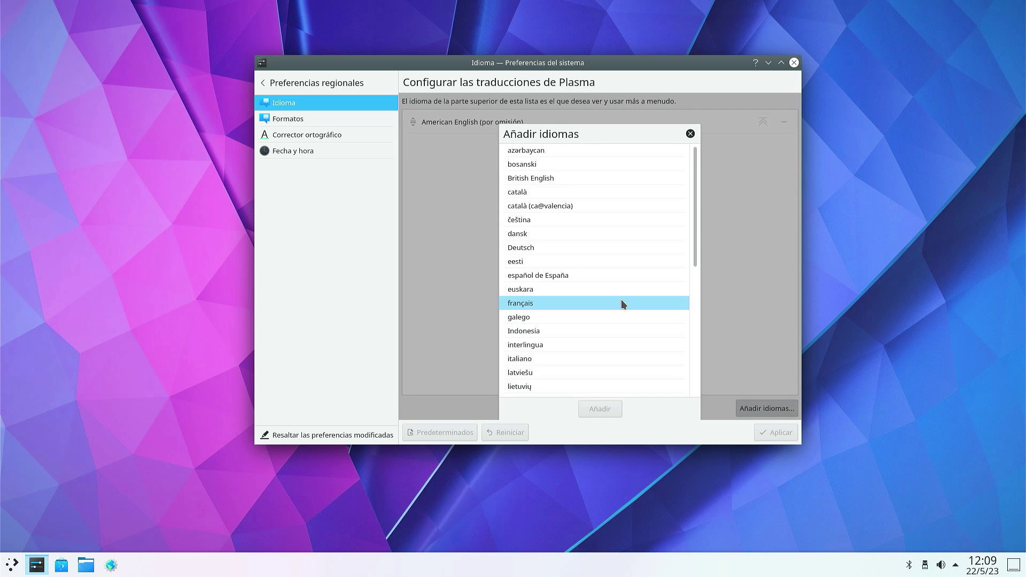
{"action": "left_click", "coordinate": [539, 277]}
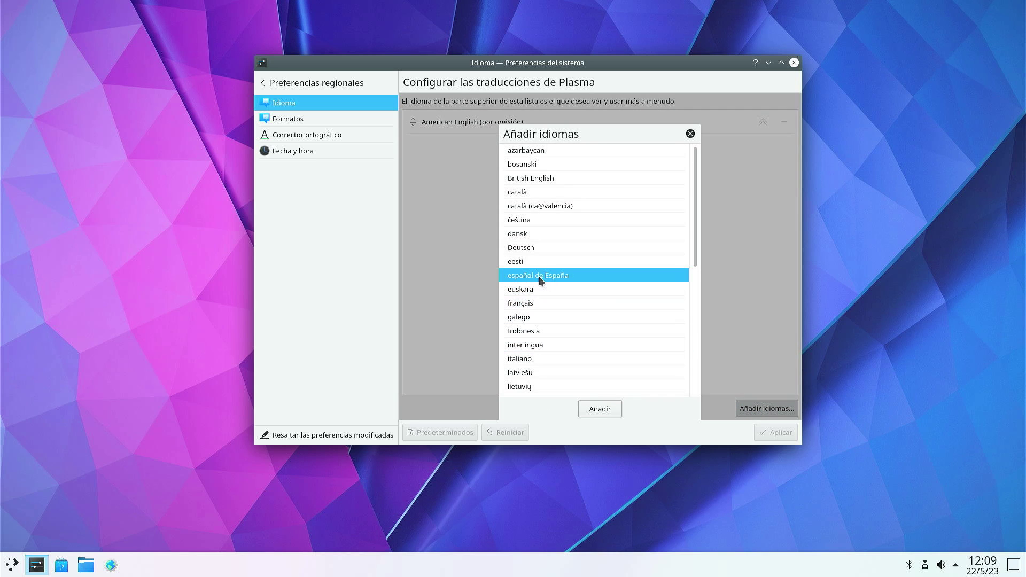
{"action": "left_click", "coordinate": [594, 411]}
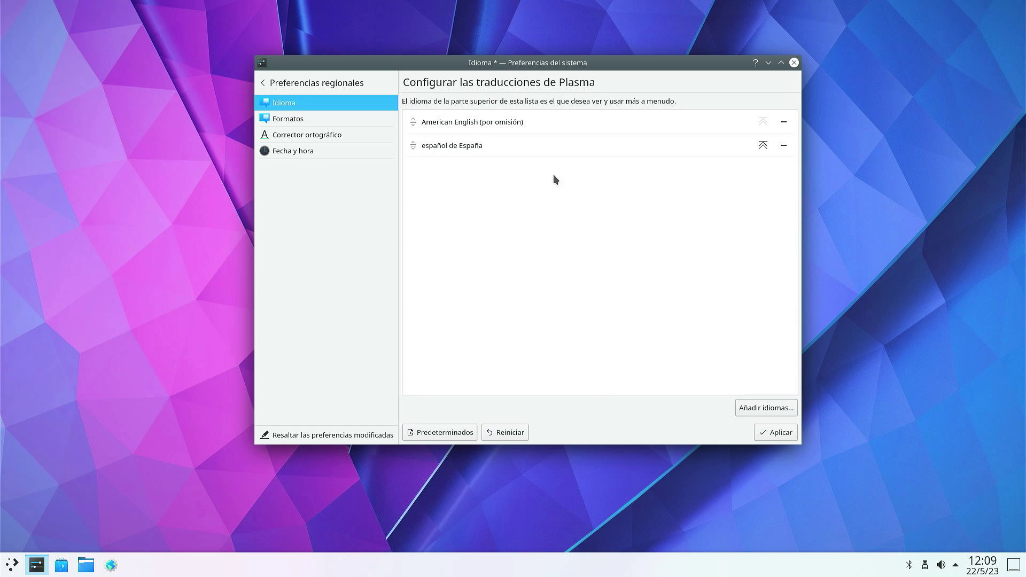
Step: Remove American English from the Plasma languages and apply the change while switching to the spell checker settings
{"action": "left_click", "coordinate": [783, 123]}
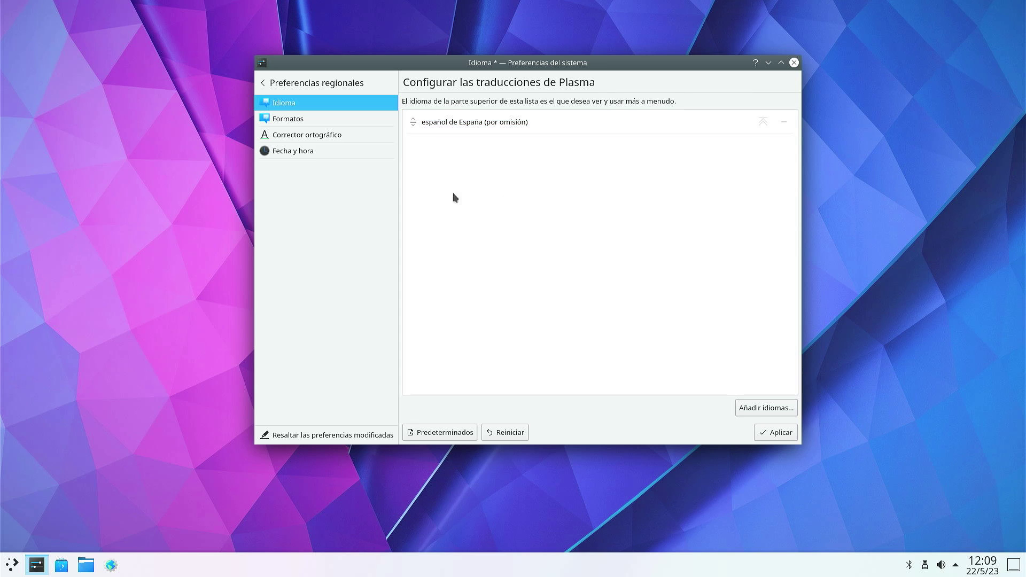
{"action": "left_click", "coordinate": [316, 135]}
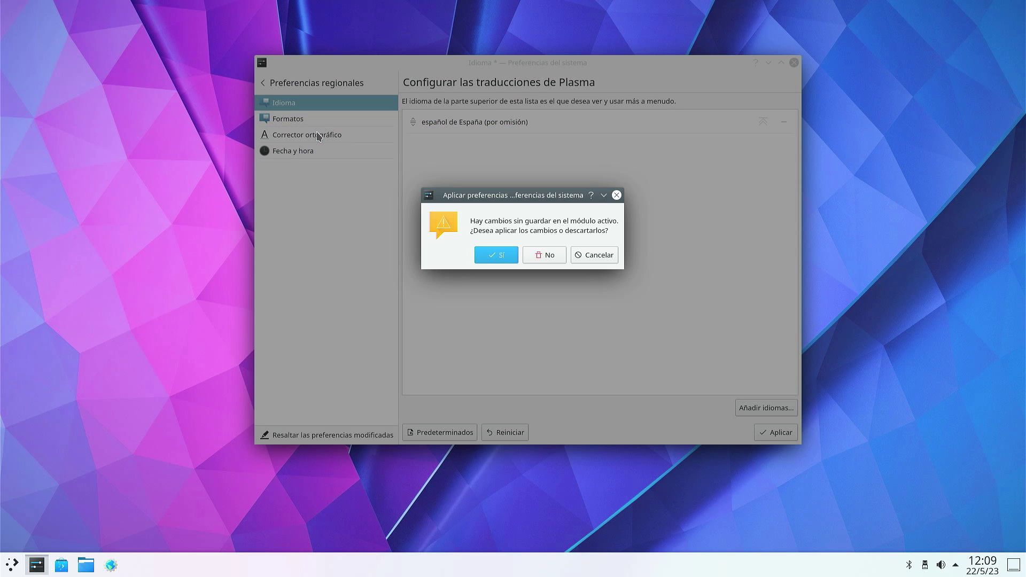
{"action": "left_click", "coordinate": [496, 259]}
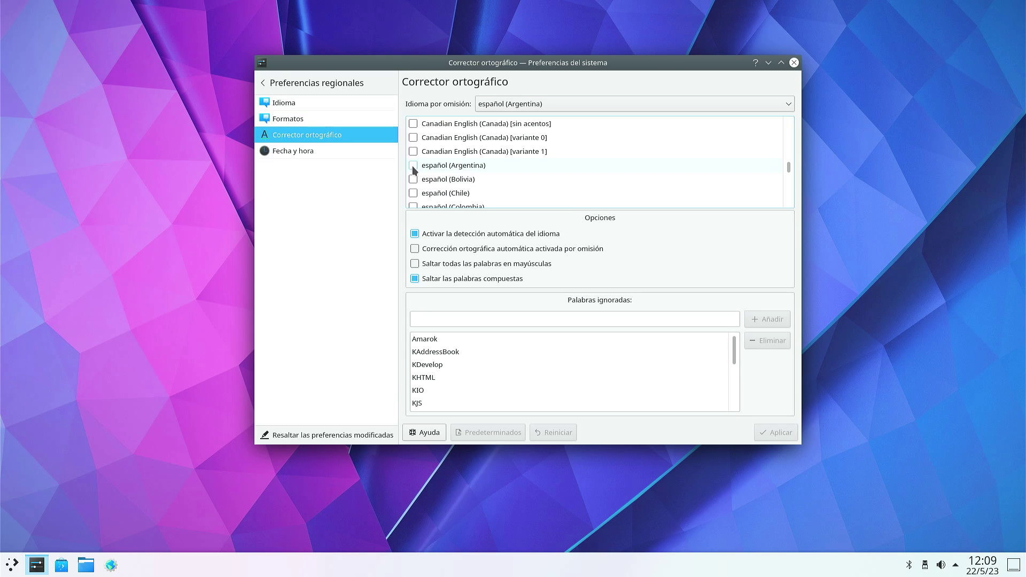
Step: Enable español (Argentina) for the spell checker, apply it and return to the settings overview
{"action": "left_click", "coordinate": [414, 168]}
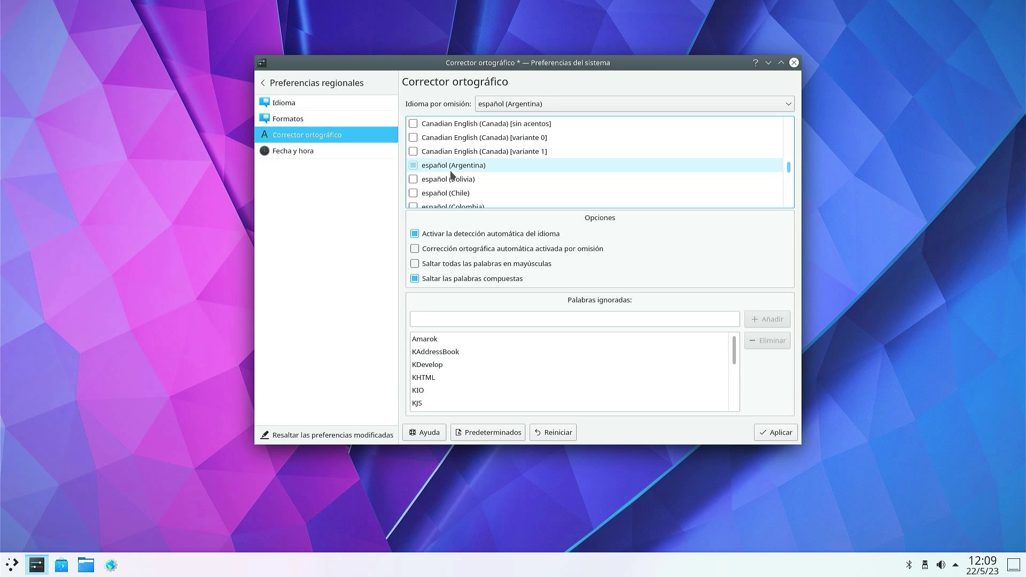
{"action": "left_click", "coordinate": [777, 436]}
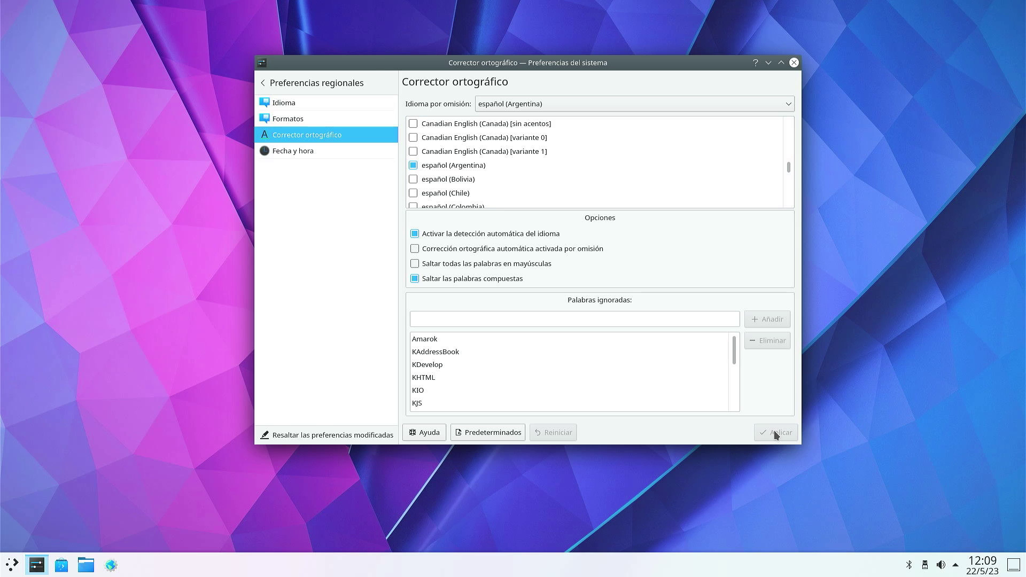
{"action": "key", "text": "alt+Left"}
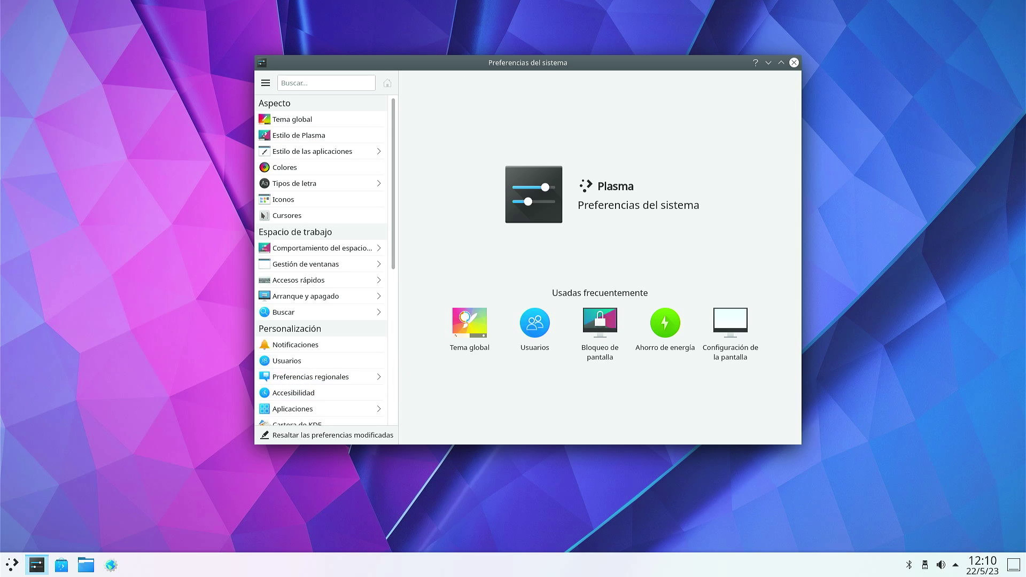
Step: Apply the Brisa oscuro global theme and close the system settings
{"action": "left_click", "coordinate": [466, 319]}
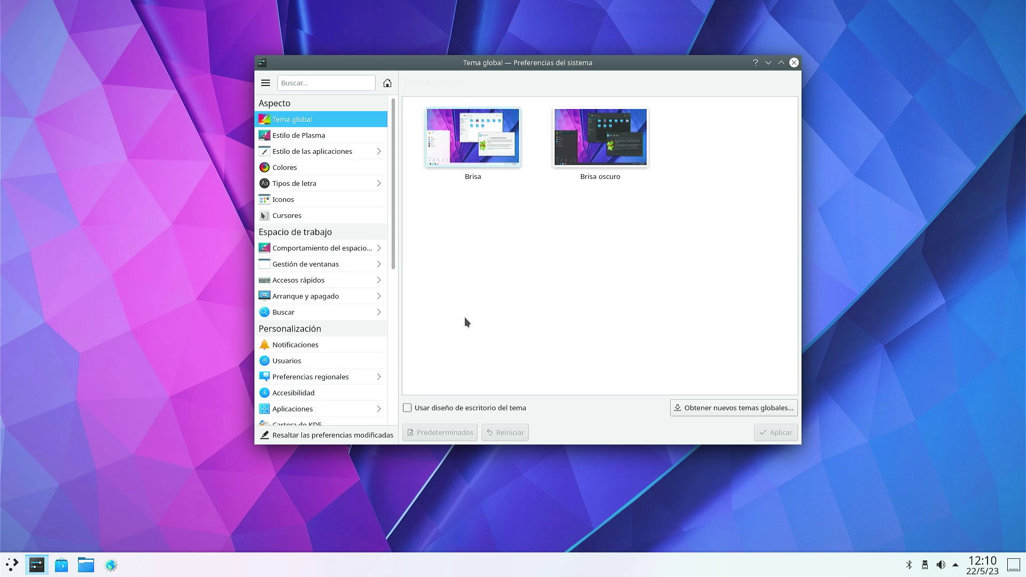
{"action": "left_click", "coordinate": [619, 138]}
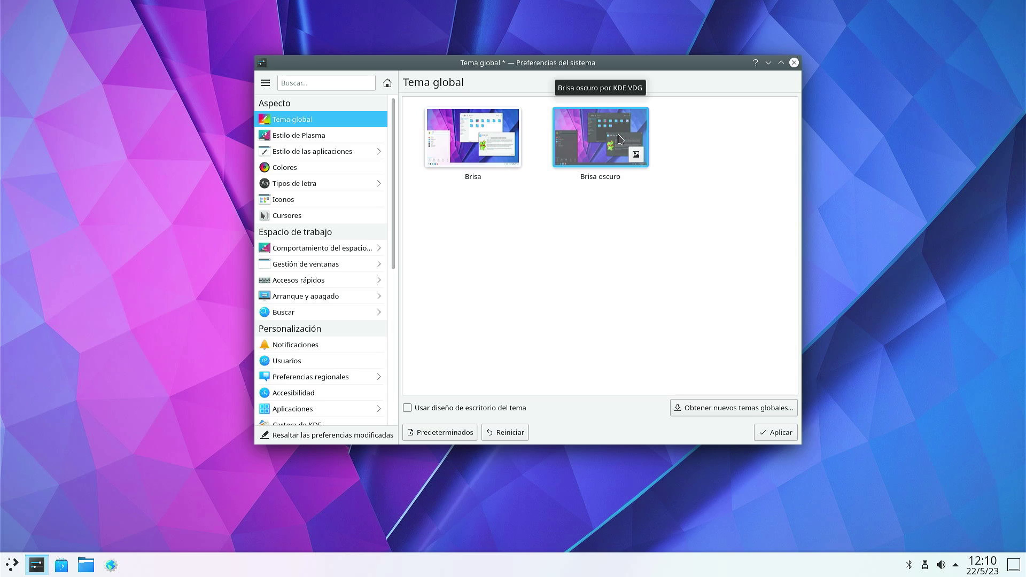
{"action": "left_click", "coordinate": [782, 436]}
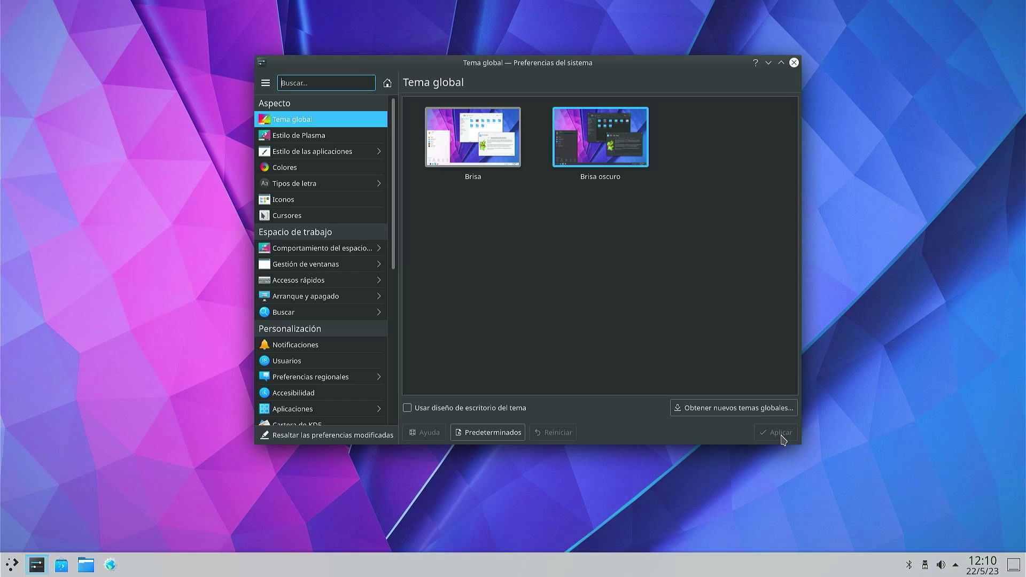
{"action": "left_click", "coordinate": [794, 63]}
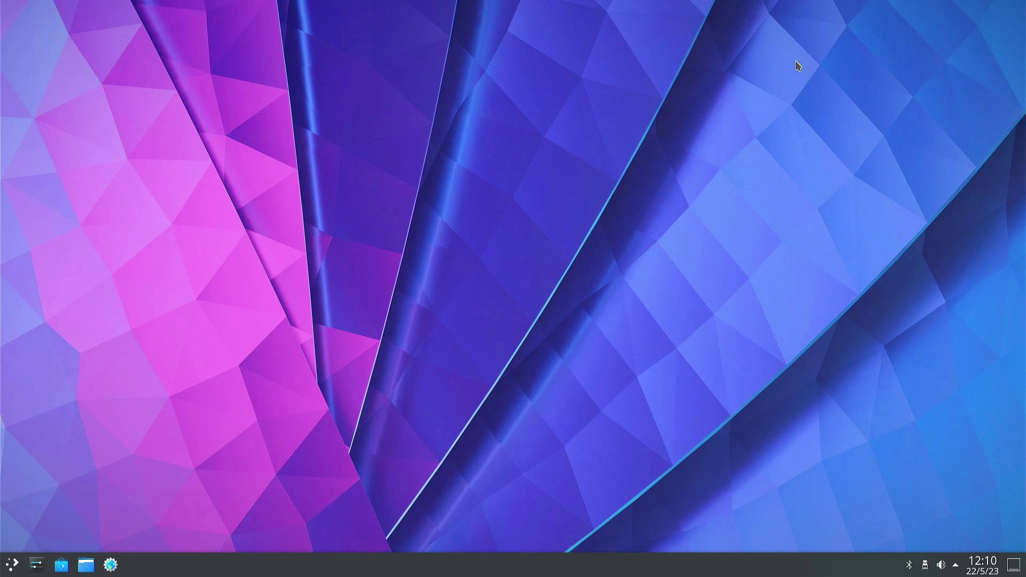
Step: Find Konsole in the application launcher by searching for kon and add it to the desktop panel as a widget
{"action": "left_click", "coordinate": [11, 565]}
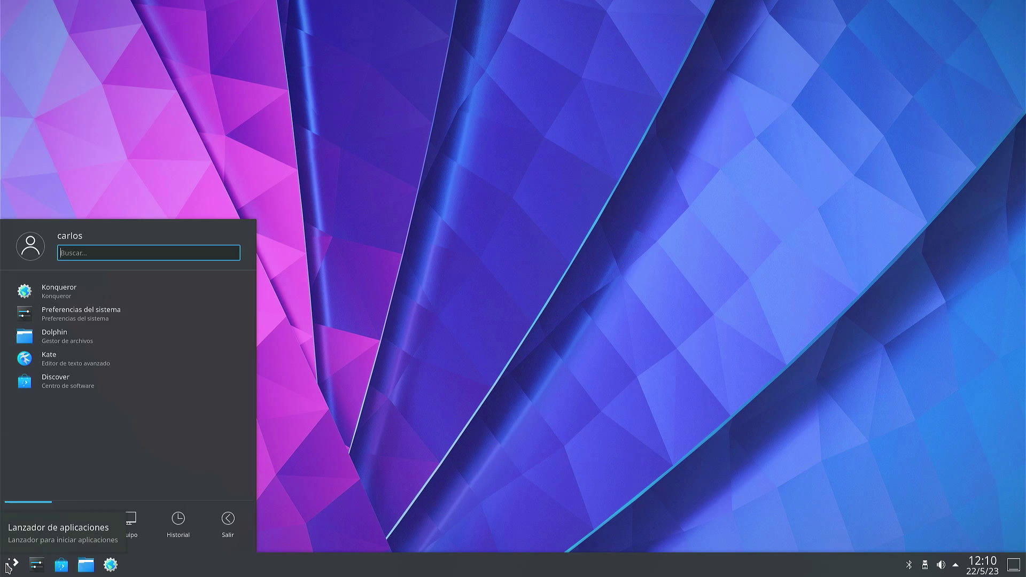
{"action": "type", "text": "kon"}
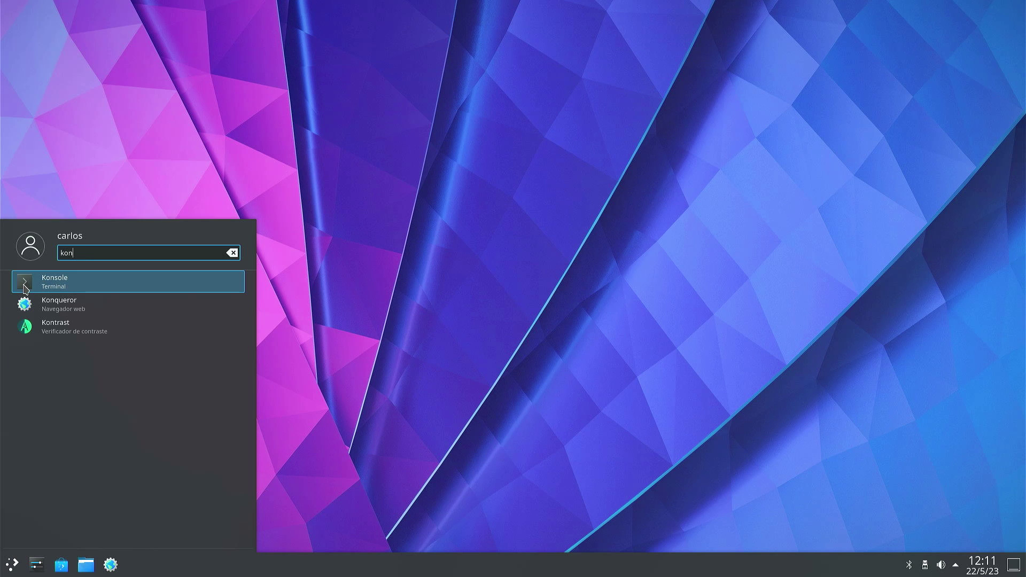
{"action": "right_click", "coordinate": [40, 286]}
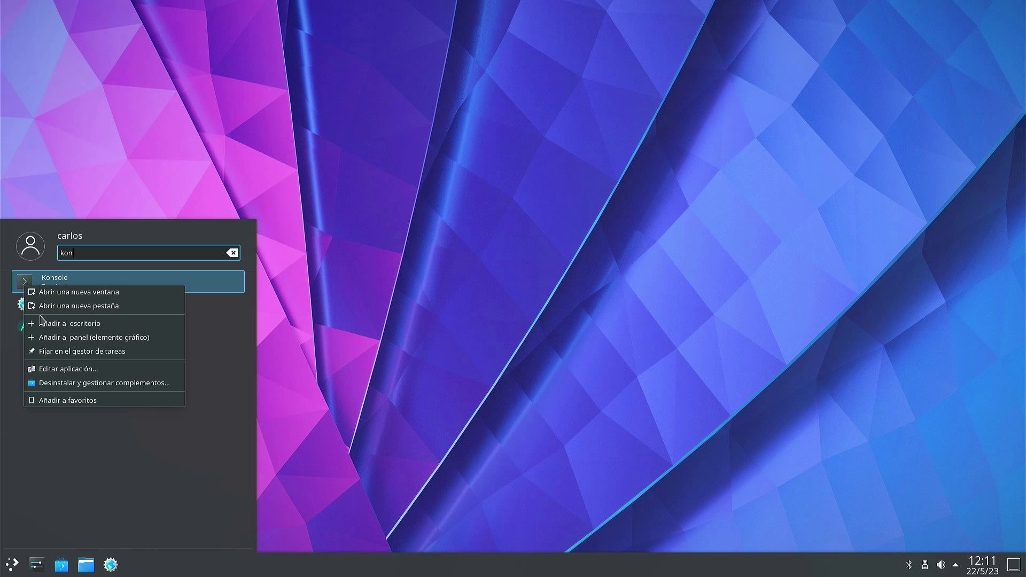
{"action": "left_click", "coordinate": [68, 342]}
Step: Search the application launcher for fire and add Firefox ESR to the desktop panel as a widget
{"action": "key", "text": "BackSpace"}
{"action": "key", "text": "BackSpace"}
{"action": "key", "text": "BackSpace"}
{"action": "type", "text": "fire"}
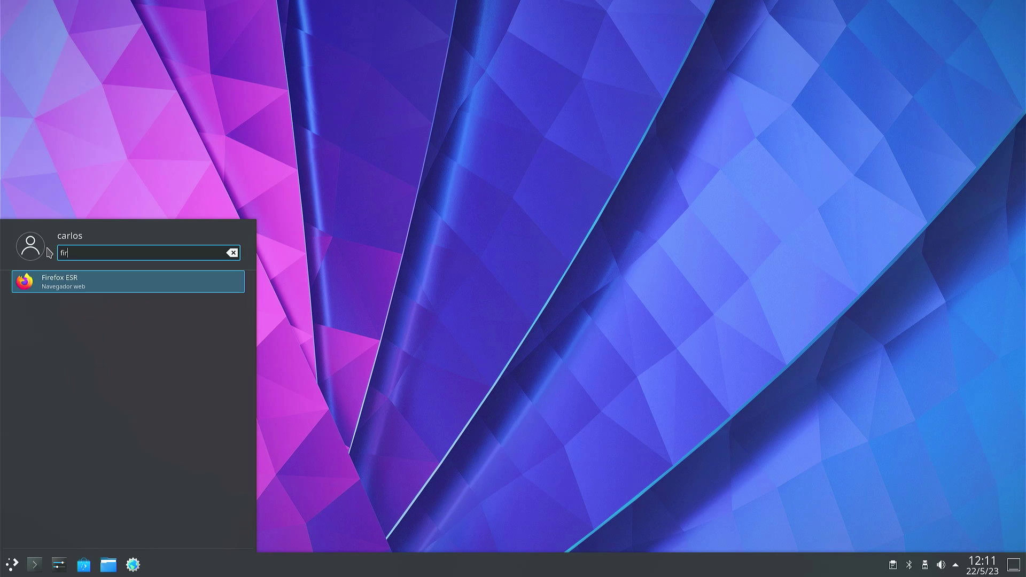
{"action": "right_click", "coordinate": [22, 285]}
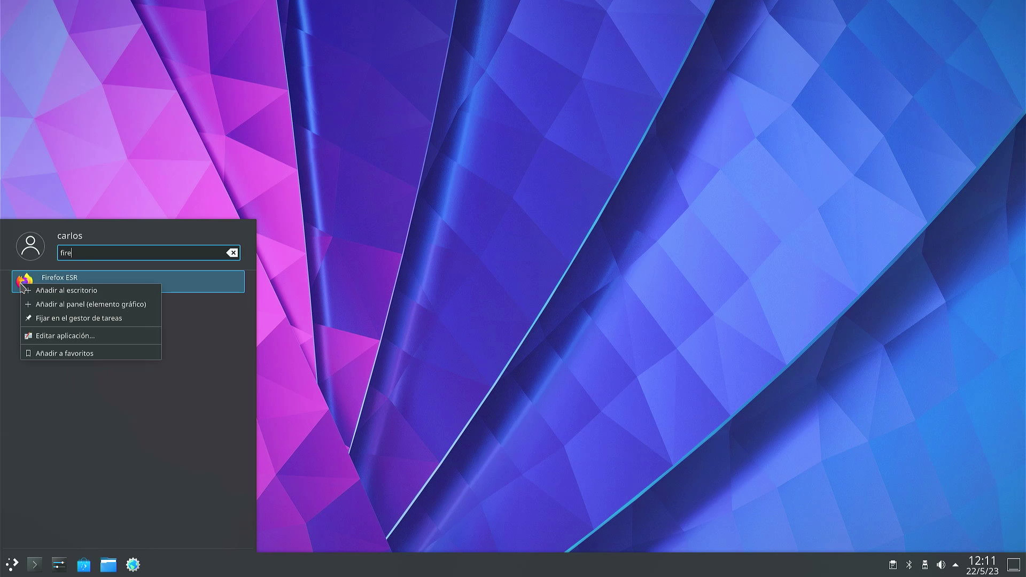
{"action": "left_click", "coordinate": [53, 308]}
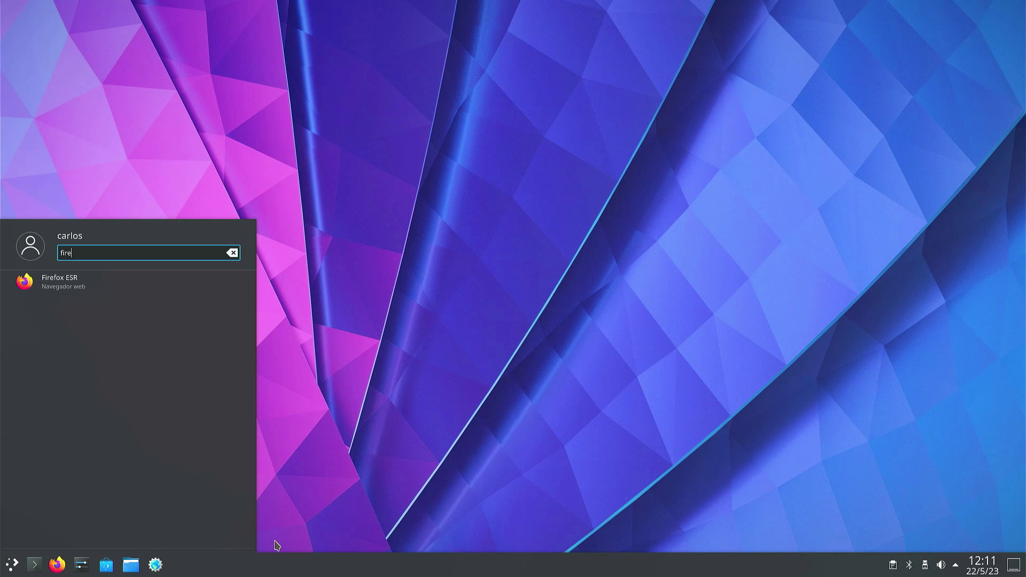
Step: Close the application launcher and unpin Konqueror from the task manager
{"action": "left_click", "coordinate": [155, 566]}
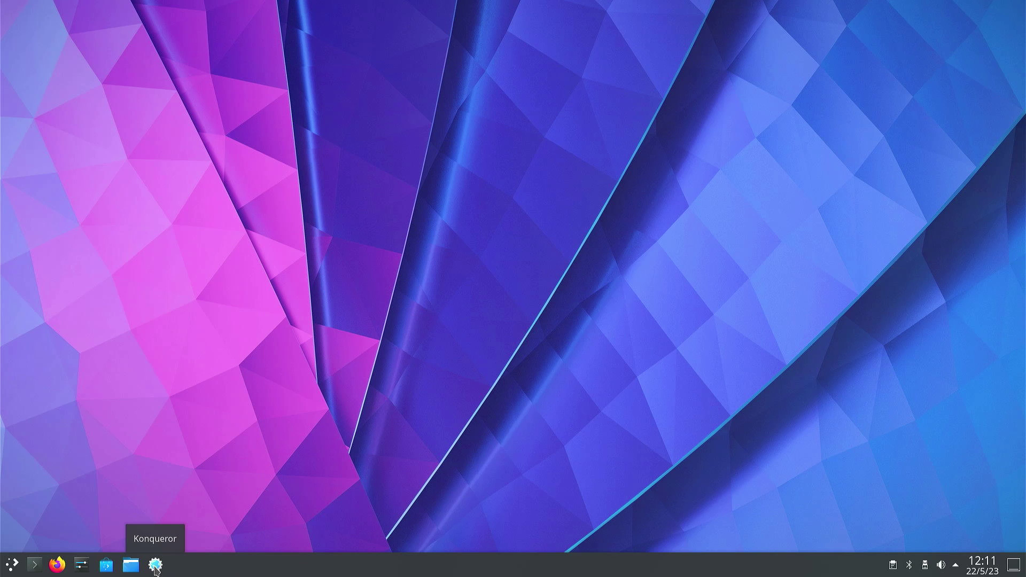
{"action": "right_click", "coordinate": [155, 568]}
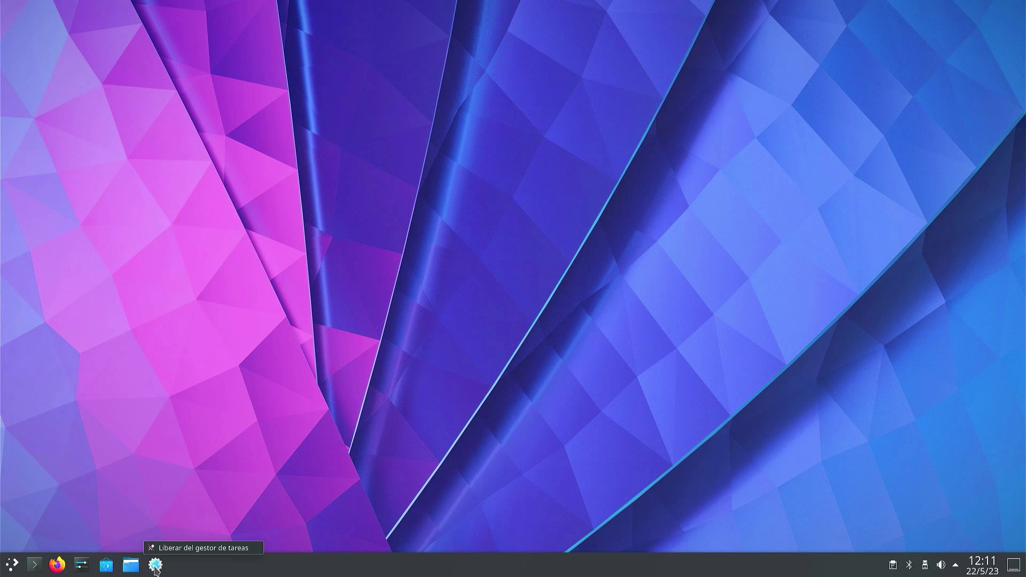
{"action": "left_click", "coordinate": [190, 548]}
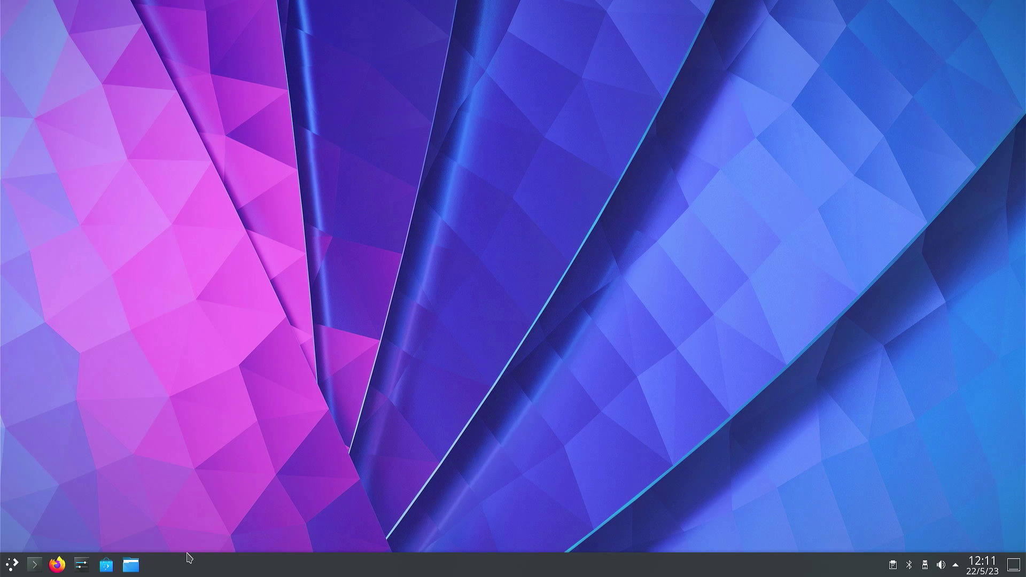
Step: Open a Konsole terminal and move its window slightly down on the desktop
{"action": "left_click", "coordinate": [33, 564]}
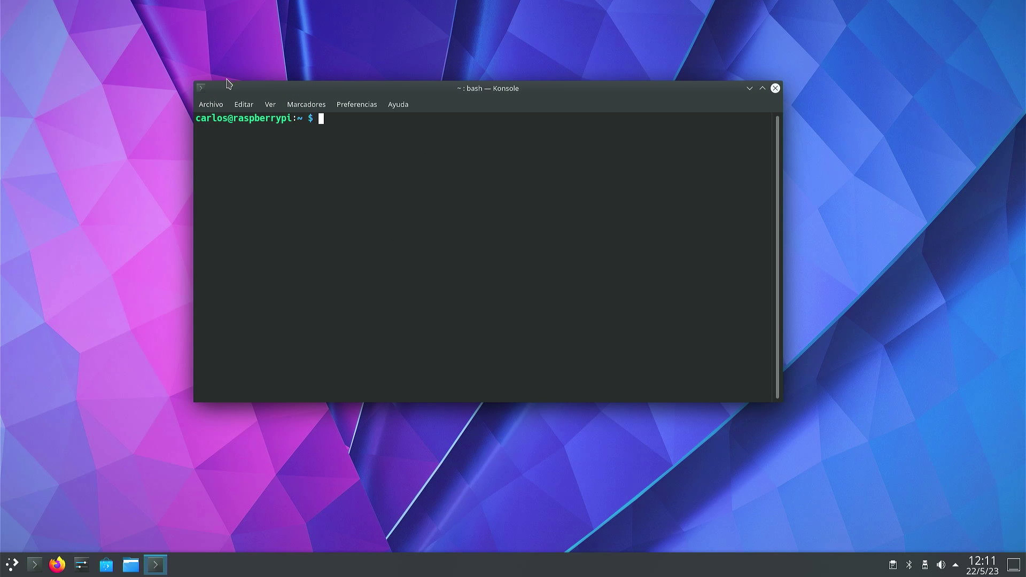
{"action": "mouse_move", "coordinate": [393, 92]}
{"action": "left_mouse_down"}
{"action": "mouse_move", "coordinate": [355, 134]}
{"action": "mouse_move", "coordinate": [268, 189]}
{"action": "mouse_move", "coordinate": [405, 125]}
{"action": "mouse_move", "coordinate": [421, 81]}
{"action": "mouse_move", "coordinate": [342, 151]}
{"action": "mouse_move", "coordinate": [401, 103]}
{"action": "left_mouse_up"}
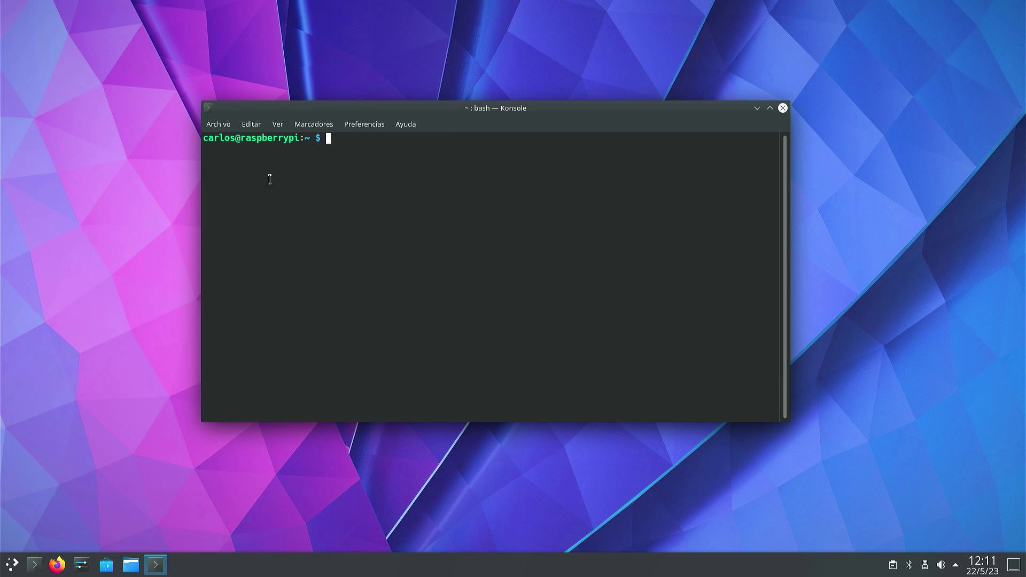
Step: Close the terminal, then turn off activating the compositor during startup in the system's display settings and apply the change
{"action": "left_click", "coordinate": [782, 109]}
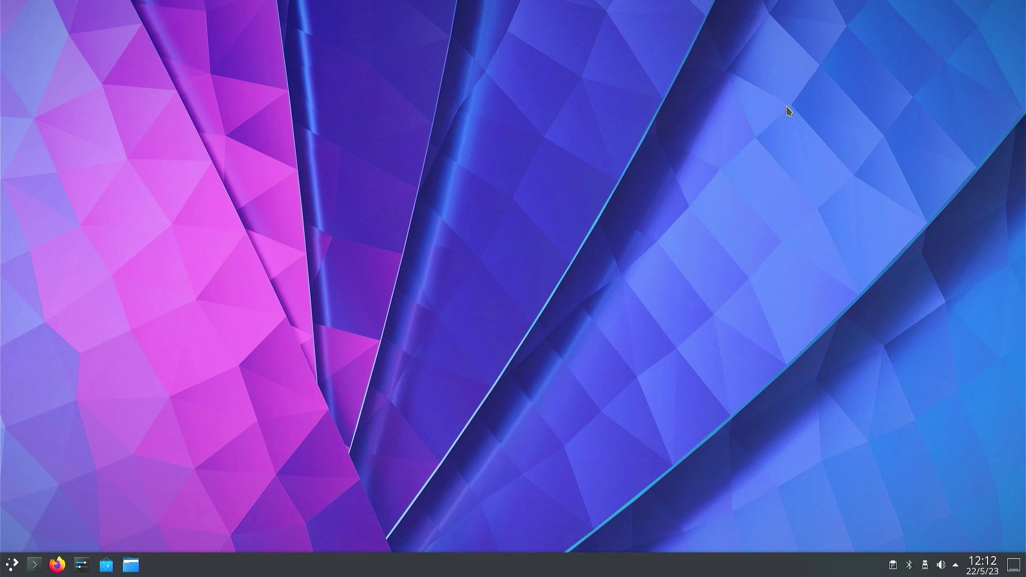
{"action": "left_click", "coordinate": [81, 565]}
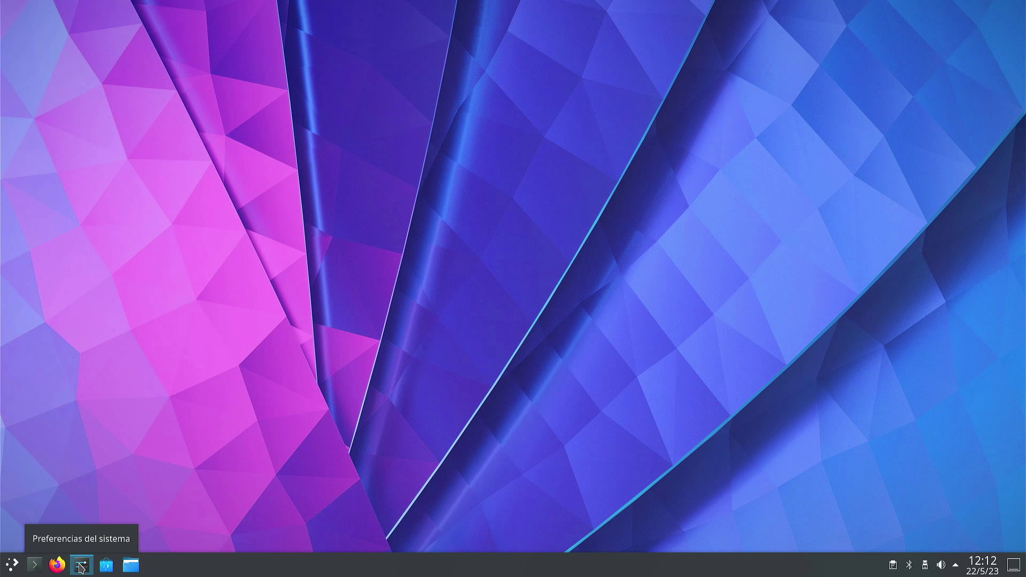
{"action": "scroll", "coordinate": [266, 327], "scroll_direction": "down", "scroll_amount": 6}
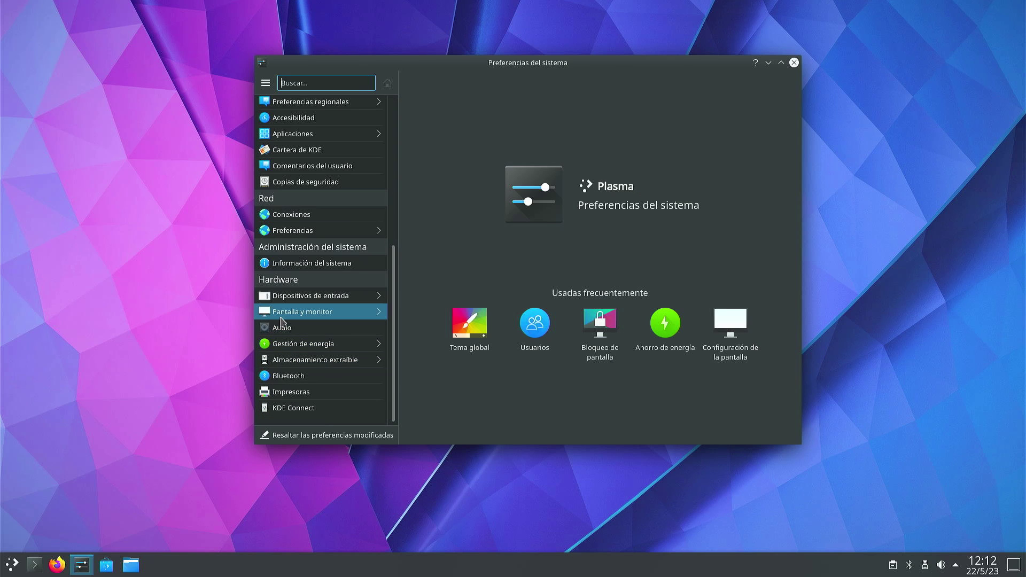
{"action": "left_click", "coordinate": [280, 316]}
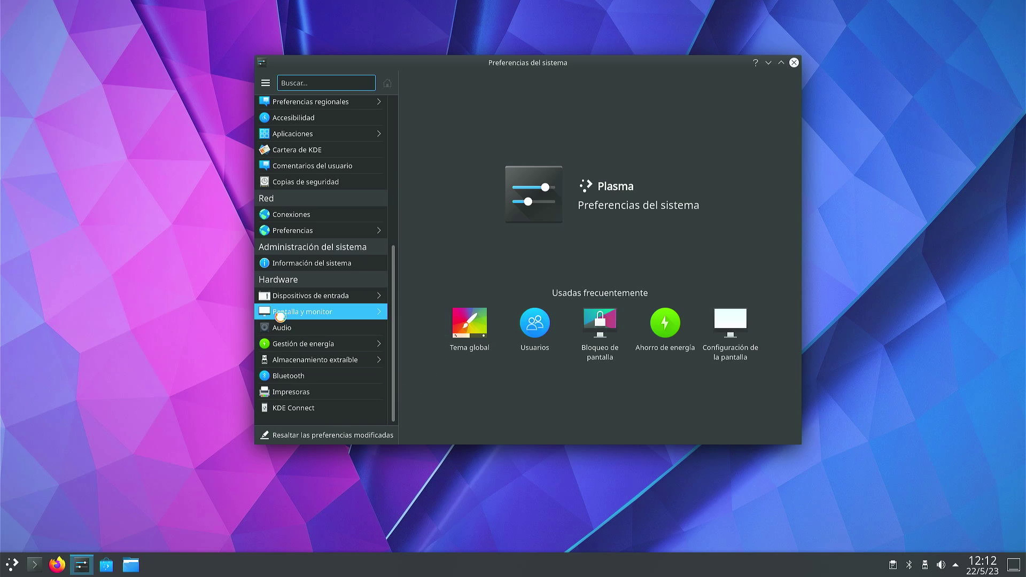
{"action": "left_click", "coordinate": [287, 120]}
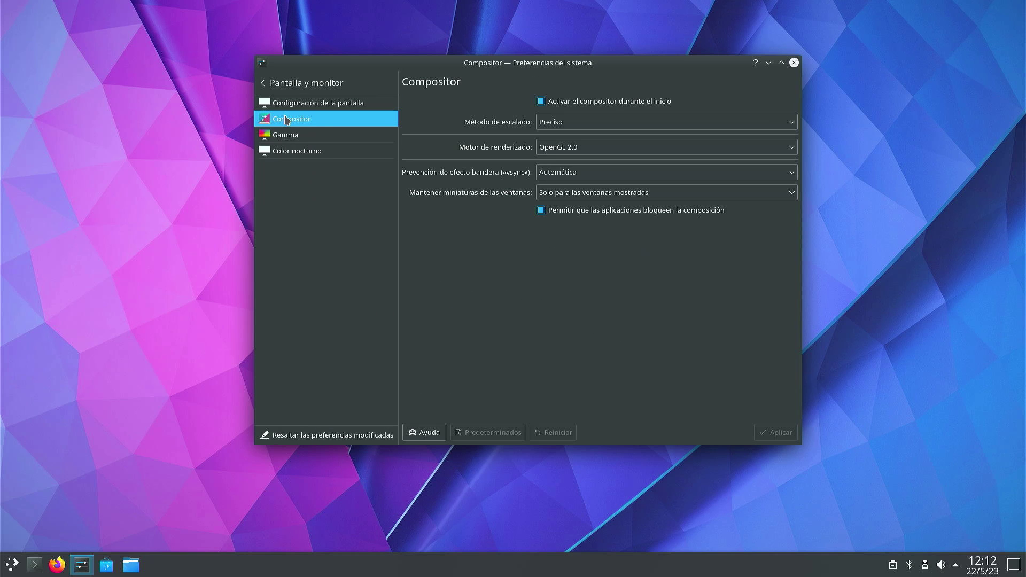
{"action": "left_click", "coordinate": [542, 107]}
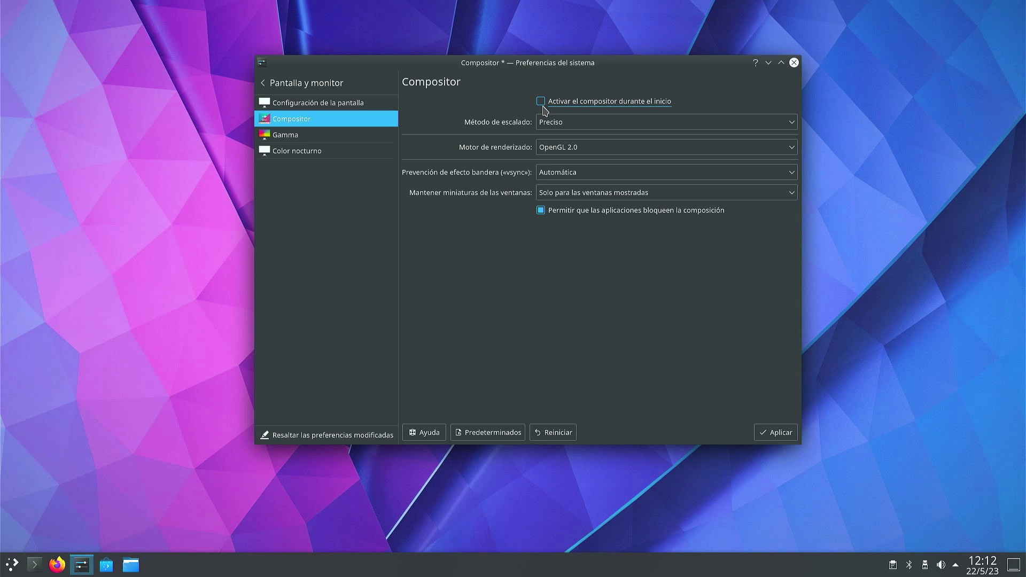
{"action": "left_click", "coordinate": [776, 432]}
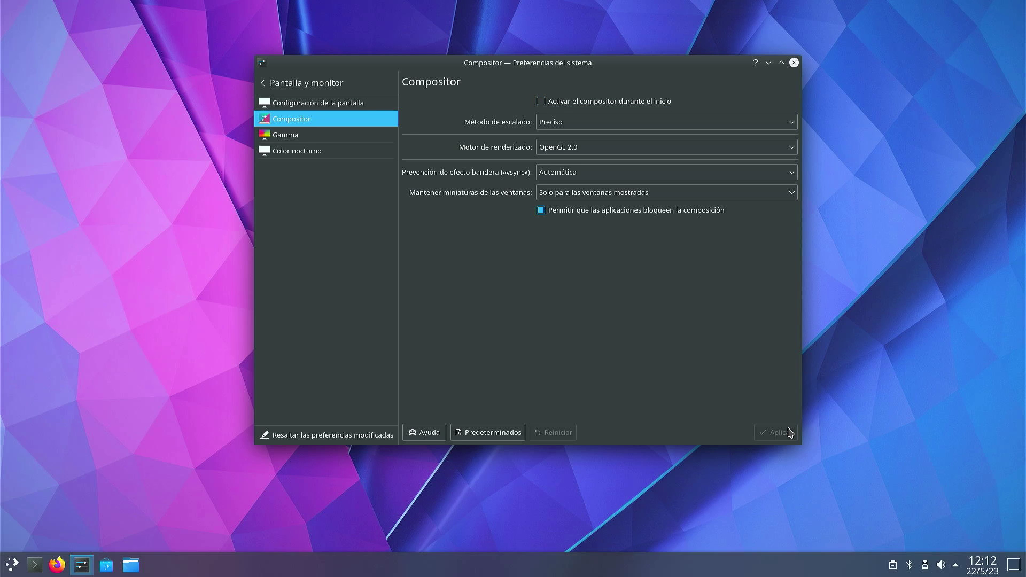
Step: Close the system settings and restart the computer
{"action": "left_click_drag", "start_coordinate": [653, 64], "coordinate": [603, 70]}
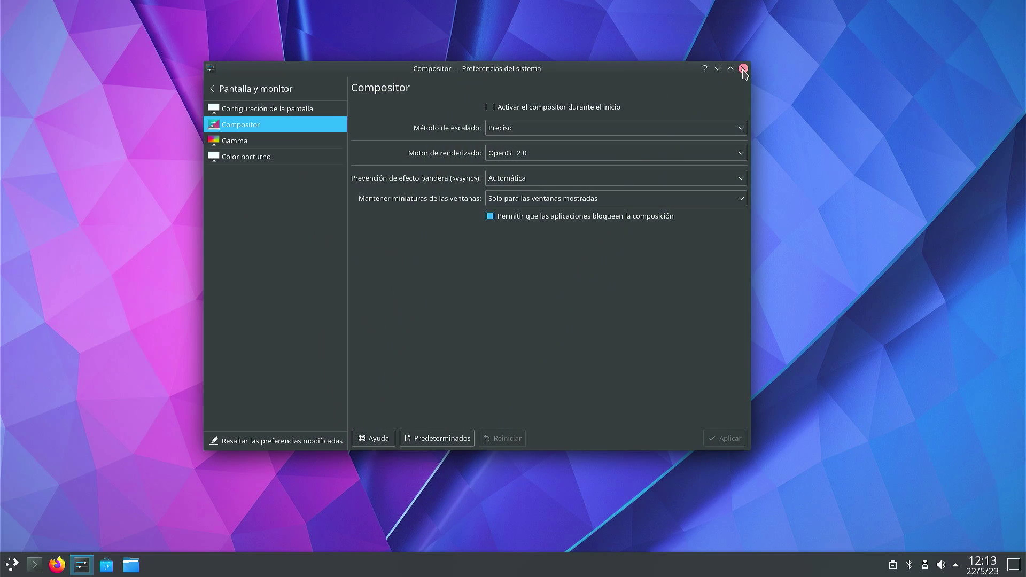
{"action": "left_click", "coordinate": [743, 68]}
{"action": "left_click", "coordinate": [11, 567]}
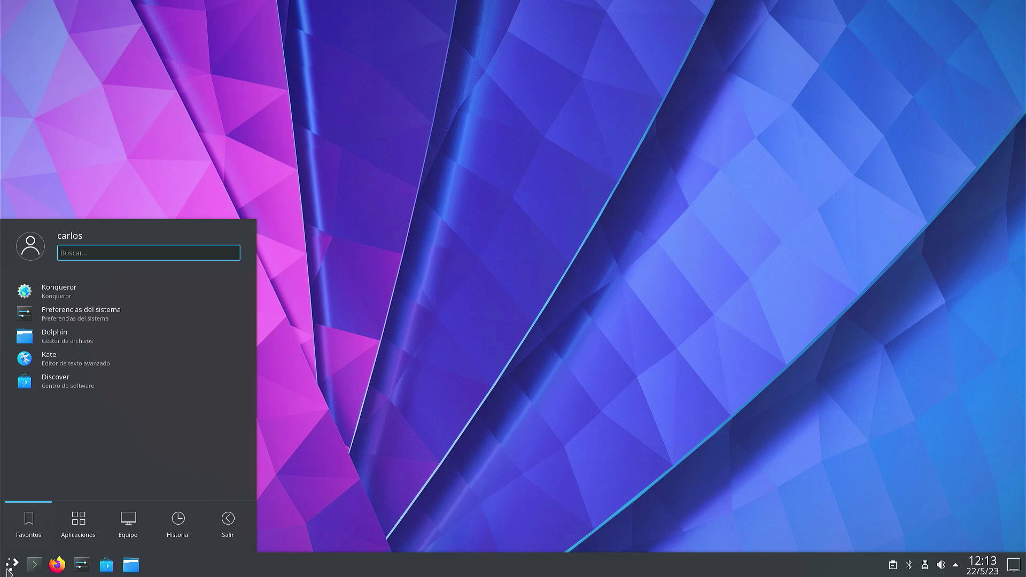
{"action": "left_click", "coordinate": [232, 521]}
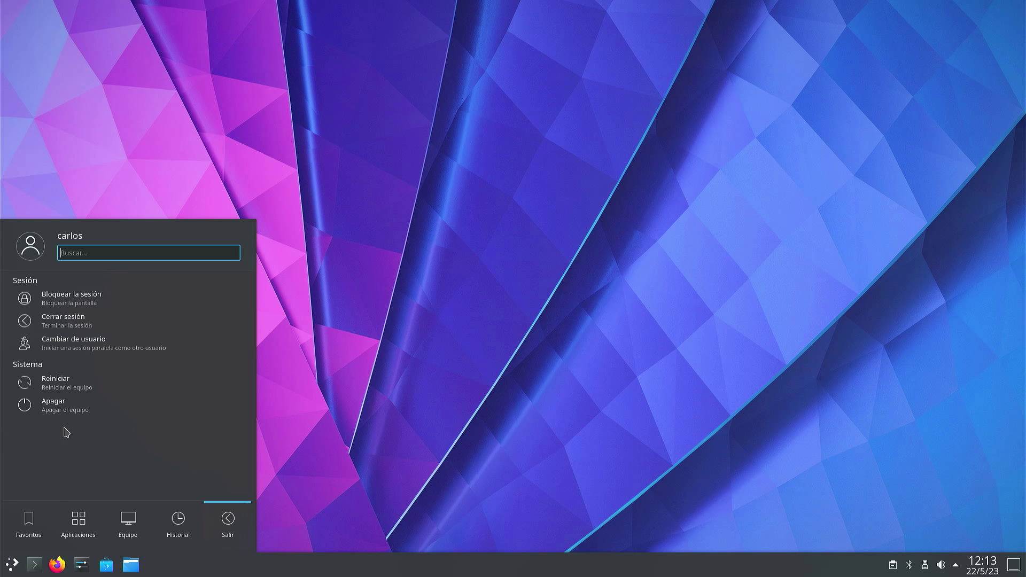
{"action": "left_click", "coordinate": [60, 383]}
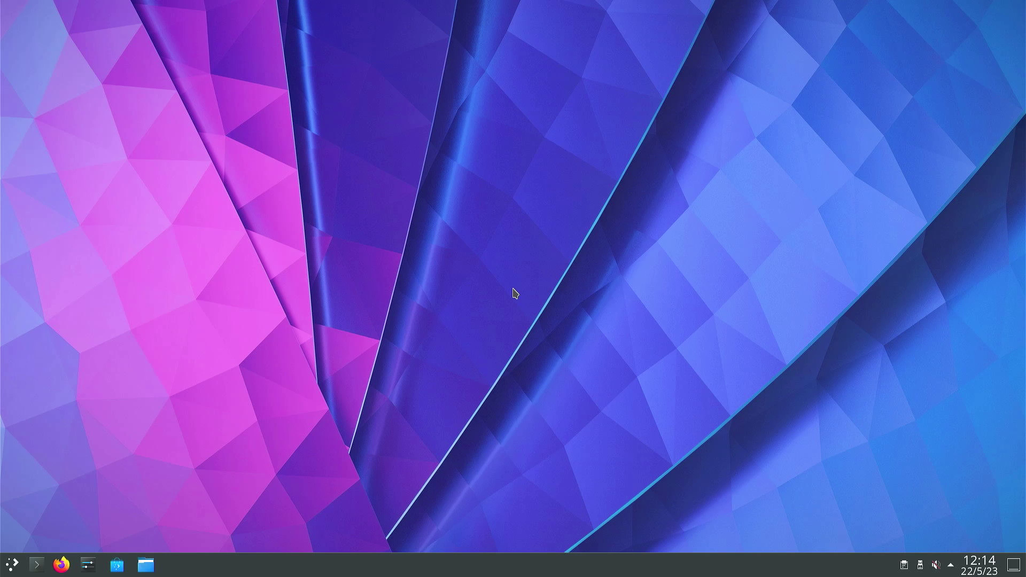
Step: Open a Konsole terminal and install neofetch with sudo apt install neofetch, accepting the installation with s
{"action": "left_click", "coordinate": [37, 565]}
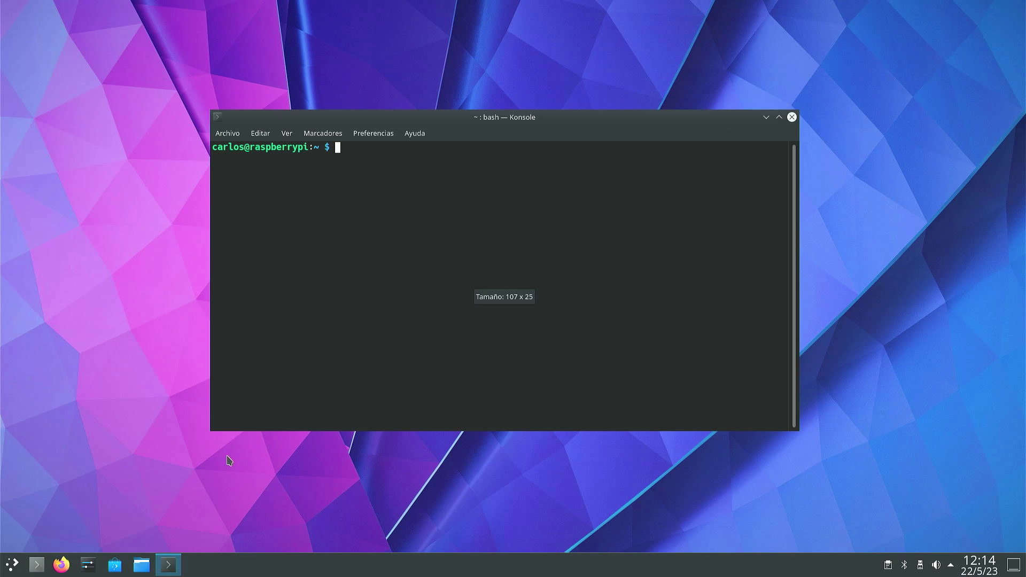
{"action": "mouse_move", "coordinate": [437, 126]}
{"action": "left_mouse_down"}
{"action": "mouse_move", "coordinate": [320, 161]}
{"action": "mouse_move", "coordinate": [542, 139]}
{"action": "mouse_move", "coordinate": [368, 131]}
{"action": "mouse_move", "coordinate": [428, 124]}
{"action": "mouse_move", "coordinate": [444, 135]}
{"action": "mouse_move", "coordinate": [447, 124]}
{"action": "left_mouse_up"}
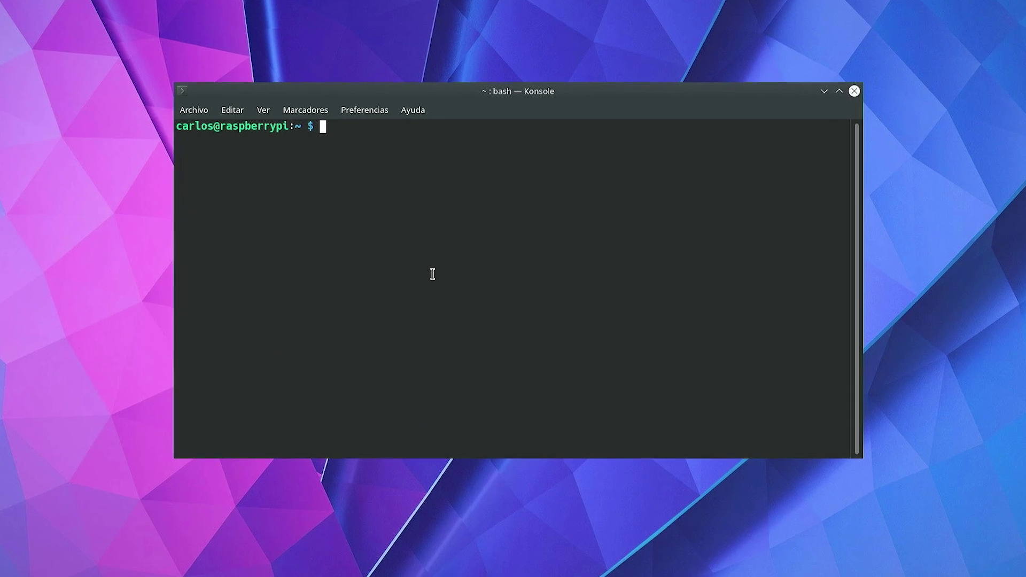
{"action": "type", "text": "su"}
{"action": "type", "text": "do "}
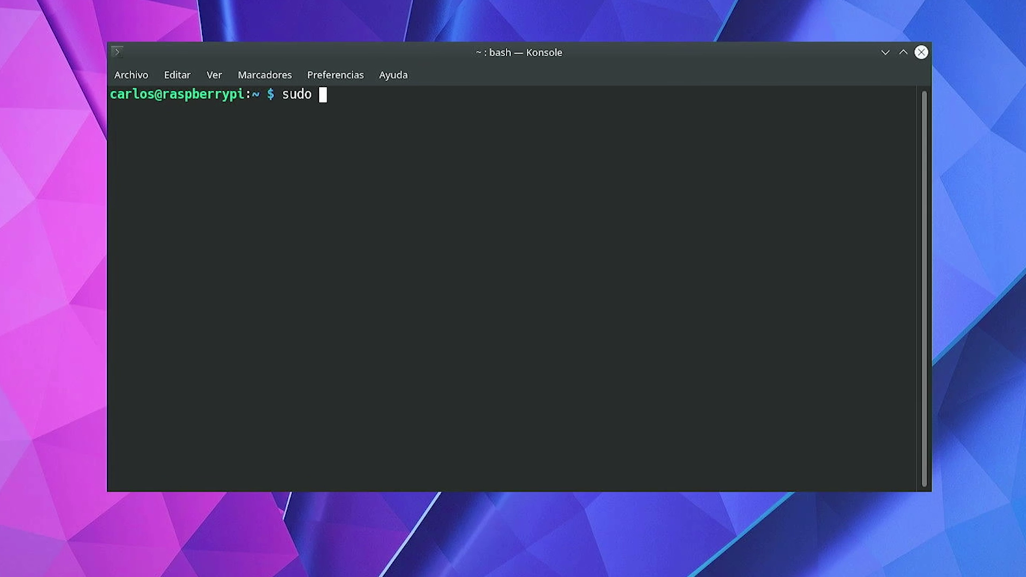
{"action": "type", "text": "apt instal"}
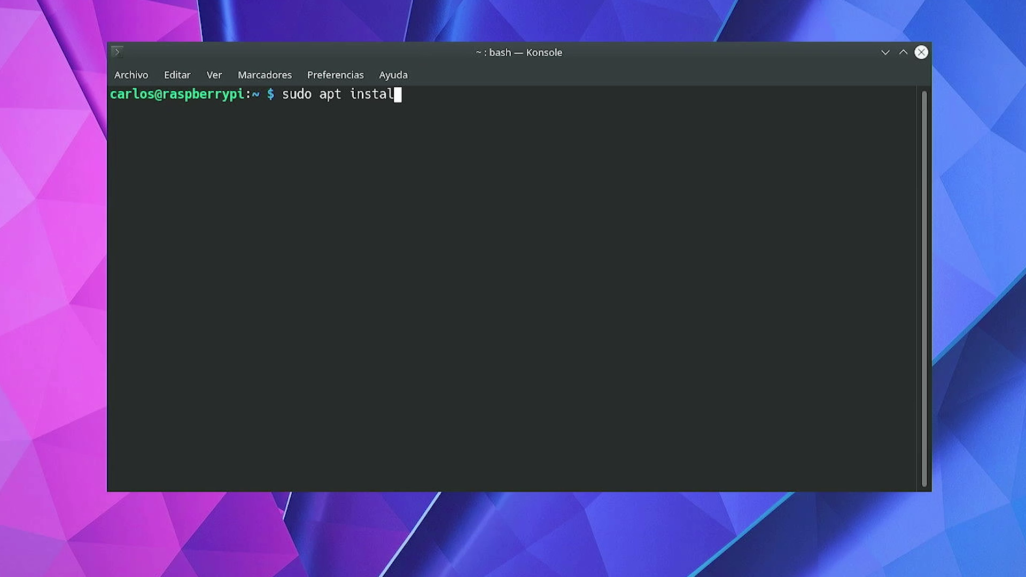
{"action": "type", "text": "l neofetch"}
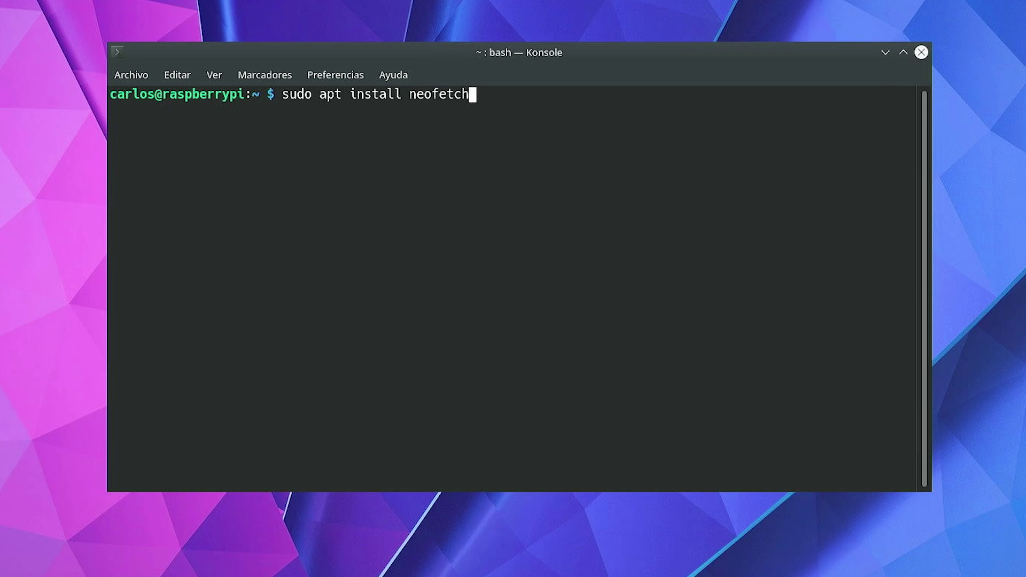
{"action": "key", "text": "Return"}
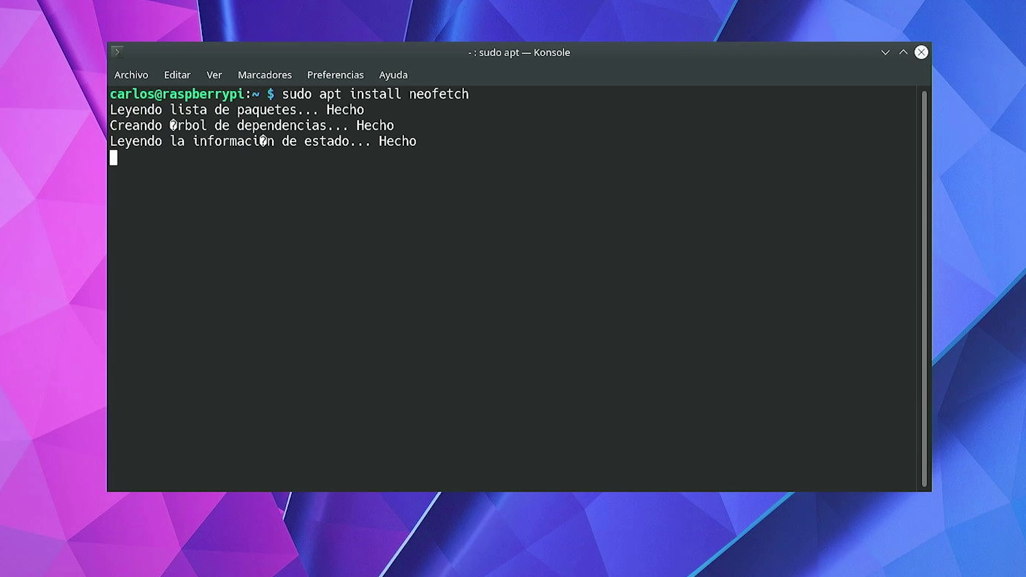
{"action": "type", "text": "s"}
{"action": "key", "text": "Return"}
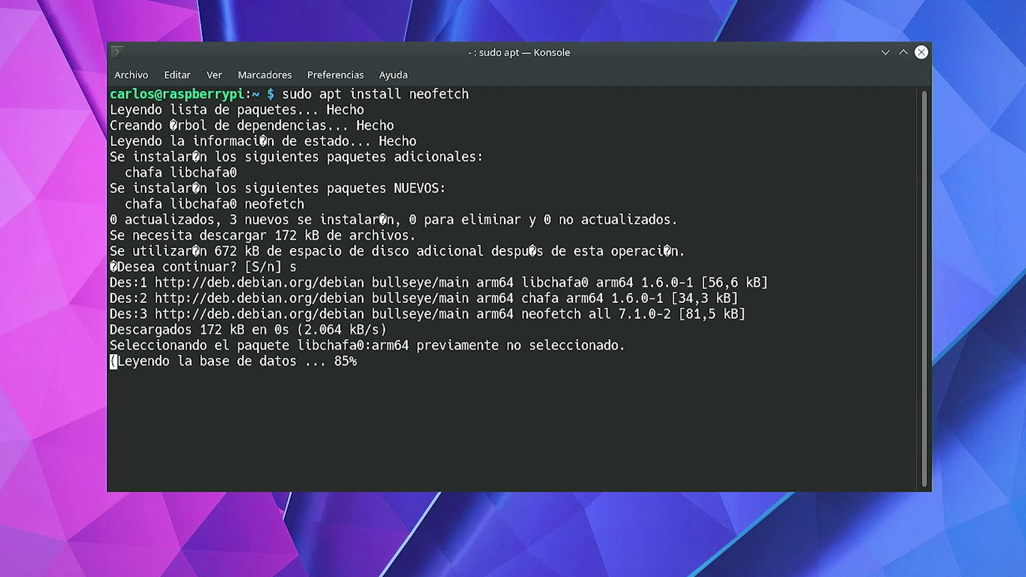
Step: Clear the terminal and run neofetch to view the system information, closing the terminal when done
{"action": "type", "text": "clear"}
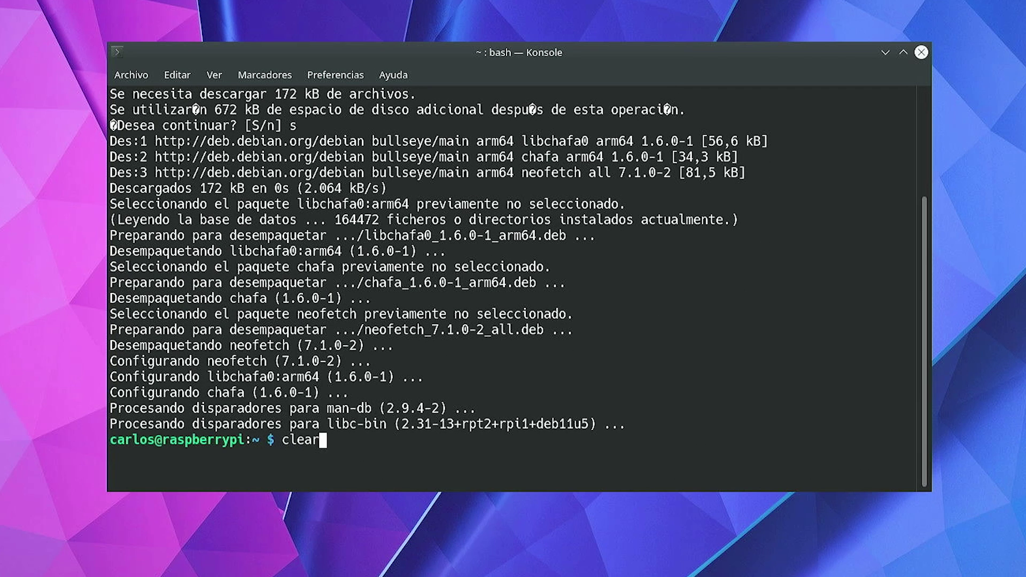
{"action": "key", "text": "Return"}
{"action": "type", "text": "neofetch"}
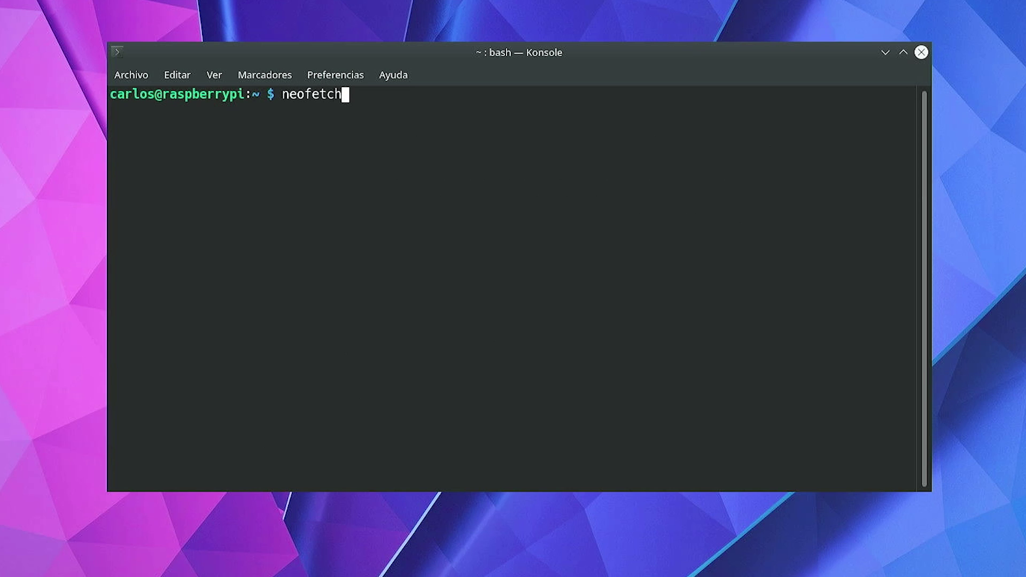
{"action": "key", "text": "Return"}
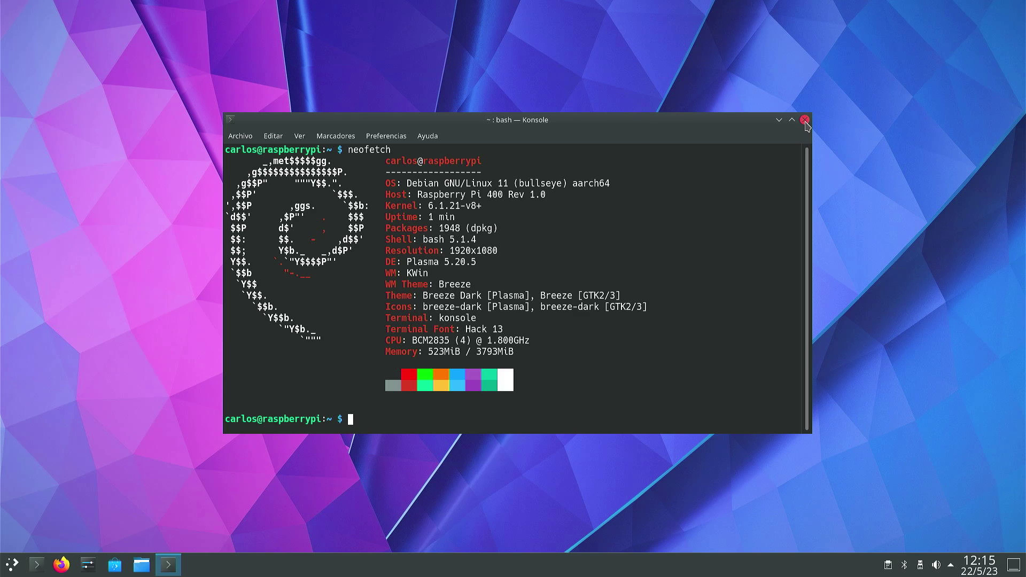
{"action": "left_click", "coordinate": [804, 120]}
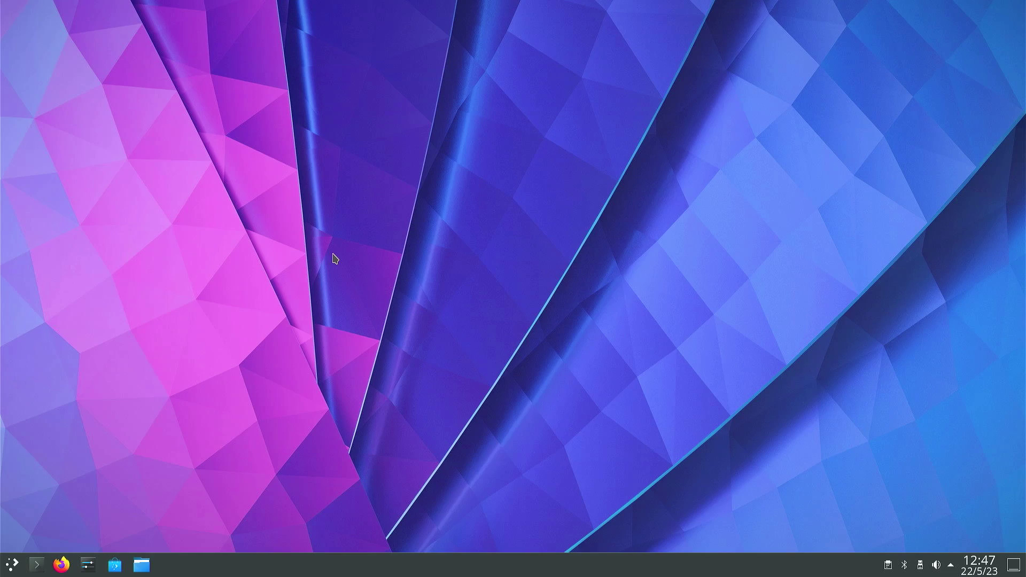
{"action": "left_click", "coordinate": [61, 569]}
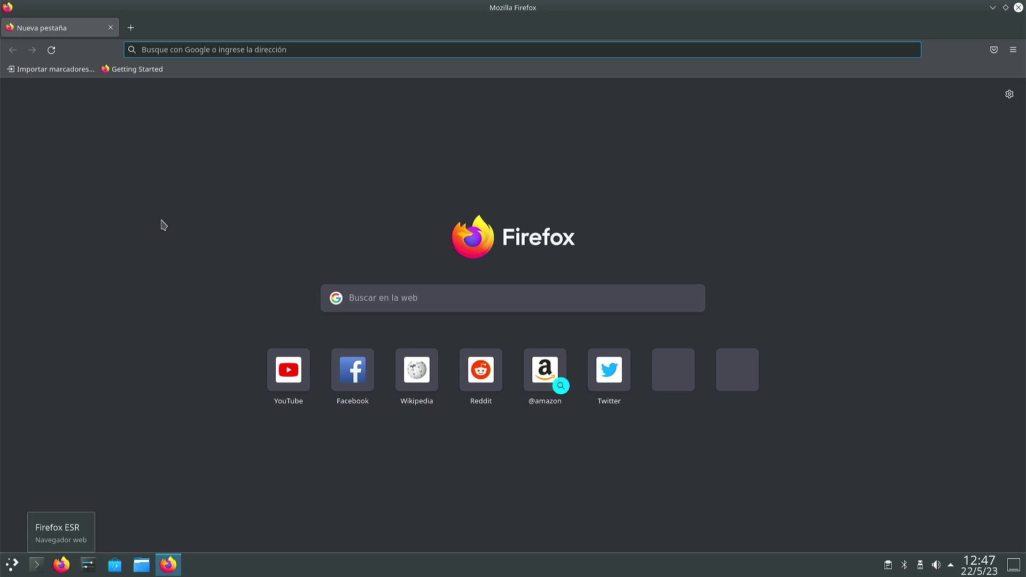
{"action": "type", "text": "www.github.com"}
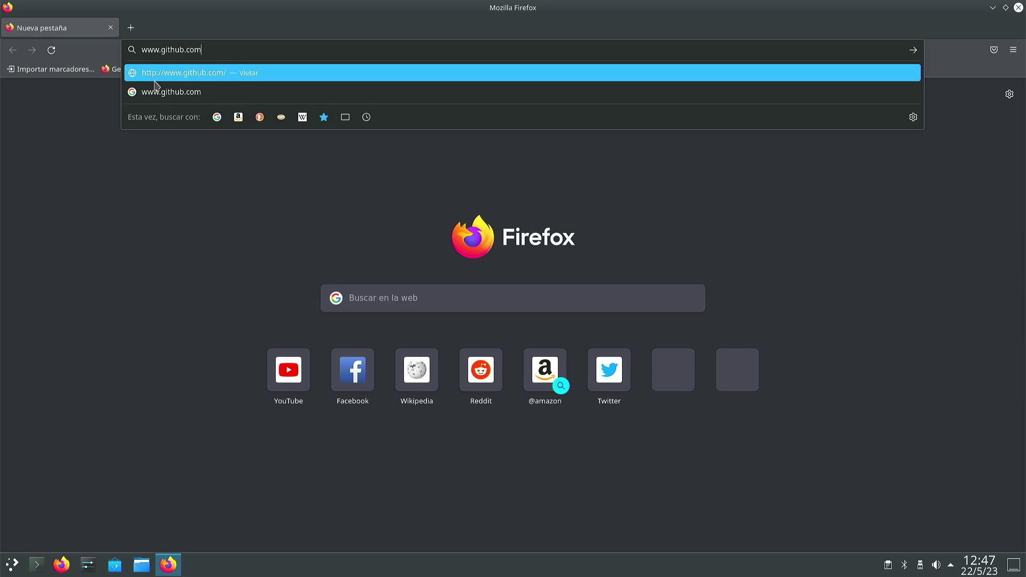
{"action": "type", "text": "/ComputadorasySensores/Capitulo105"}
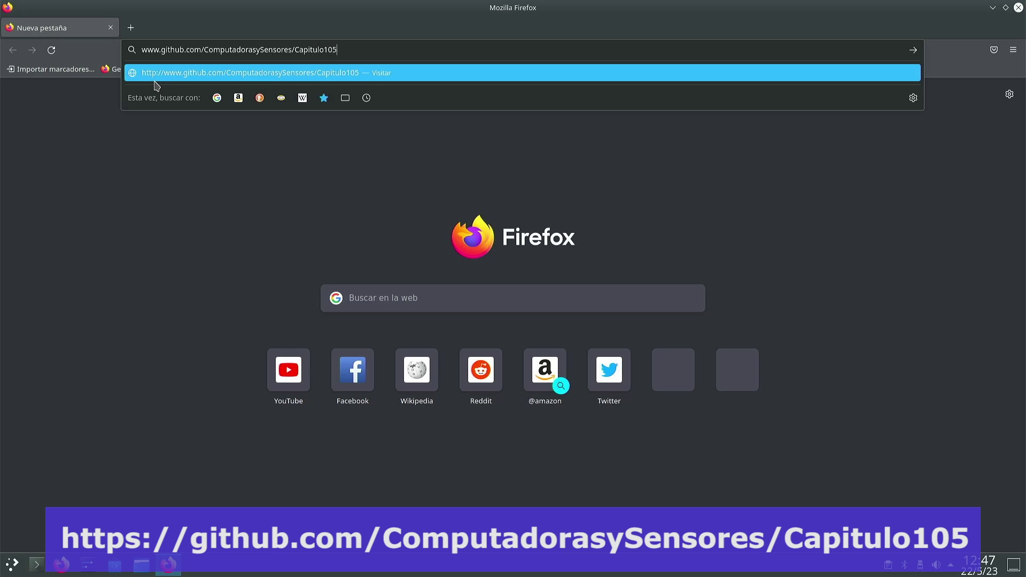
{"action": "key", "text": "Return"}
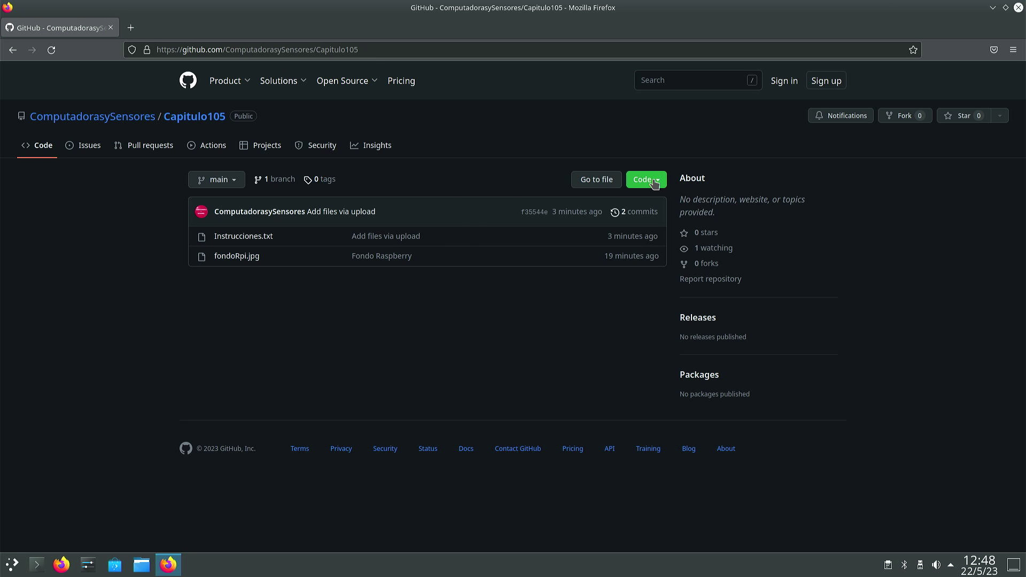
{"action": "left_click", "coordinate": [654, 180]}
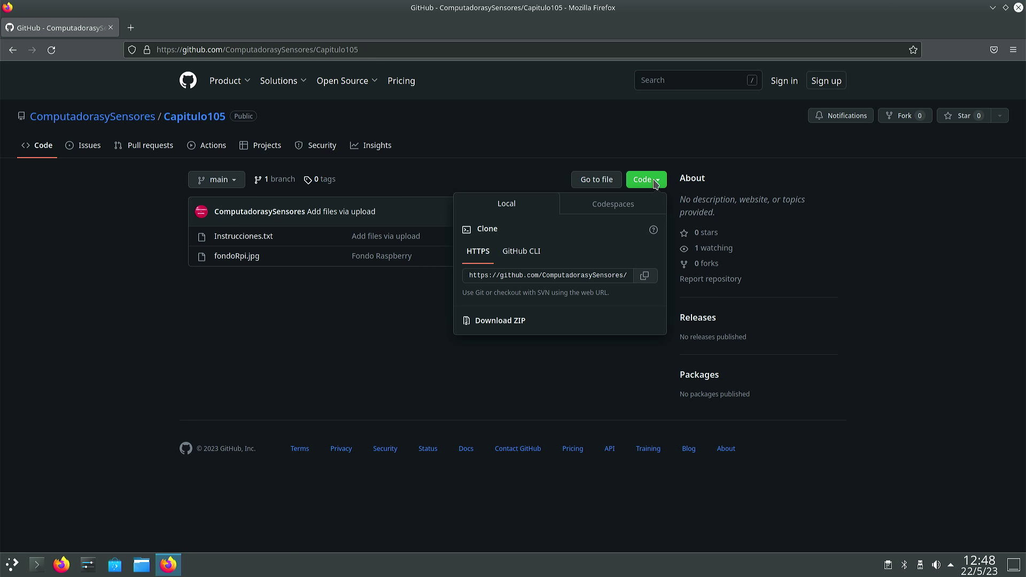
{"action": "left_click", "coordinate": [488, 322]}
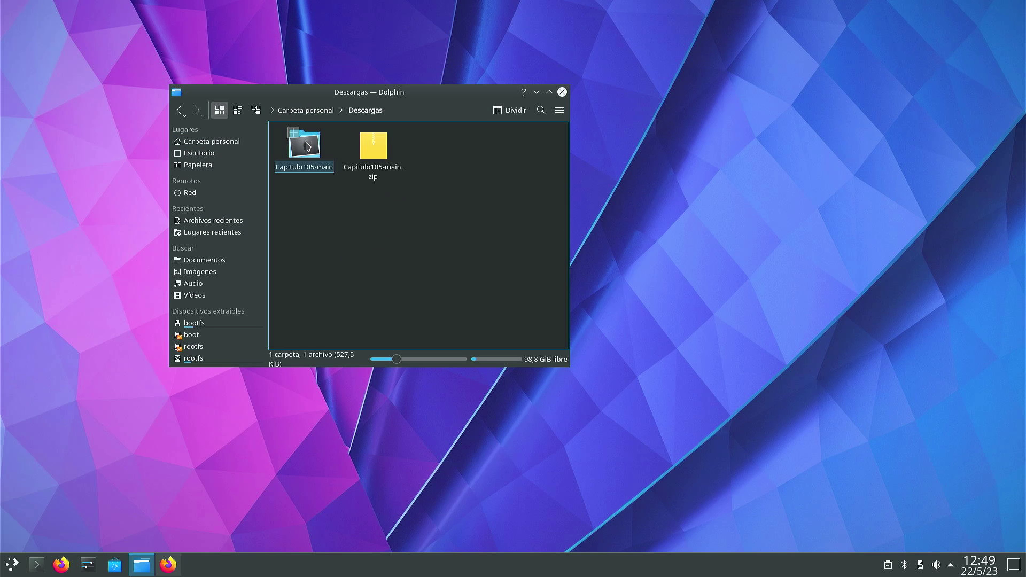
Step: Check the contents of the extracted Capitulo105-main folder in Descargas and close the file manager
{"action": "double_click", "coordinate": [308, 146]}
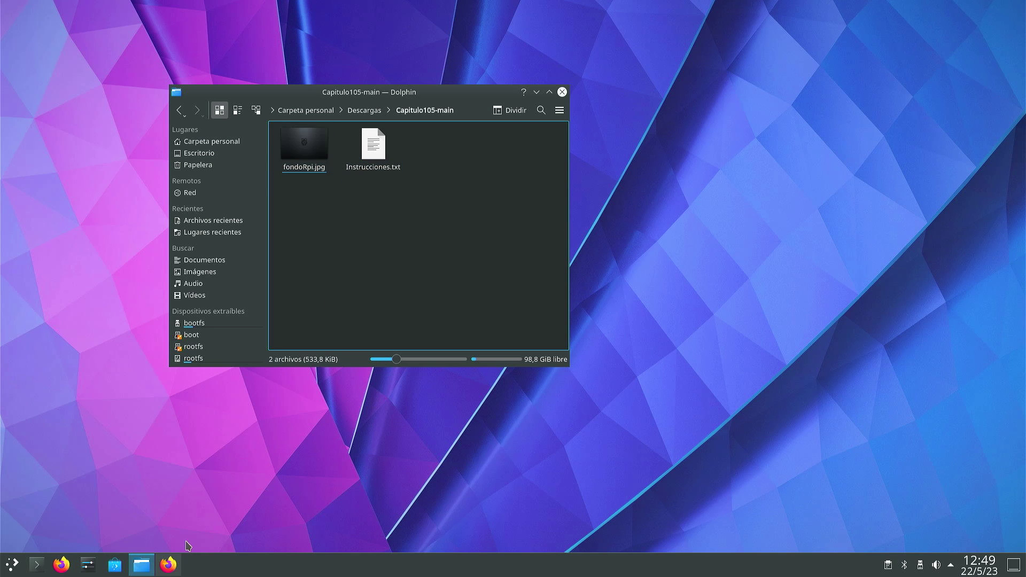
{"action": "left_click", "coordinate": [561, 92]}
Step: Add the image fondoRpi.jpg from Descargas/Capitulo105-main to the available wallpapers in the desktop background settings
{"action": "right_click", "coordinate": [361, 103]}
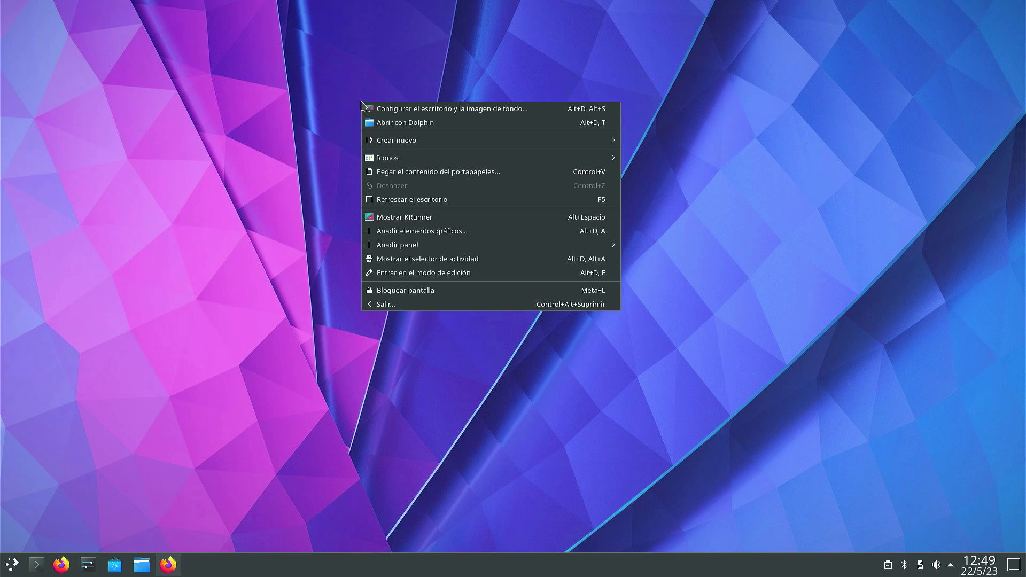
{"action": "left_click", "coordinate": [416, 111]}
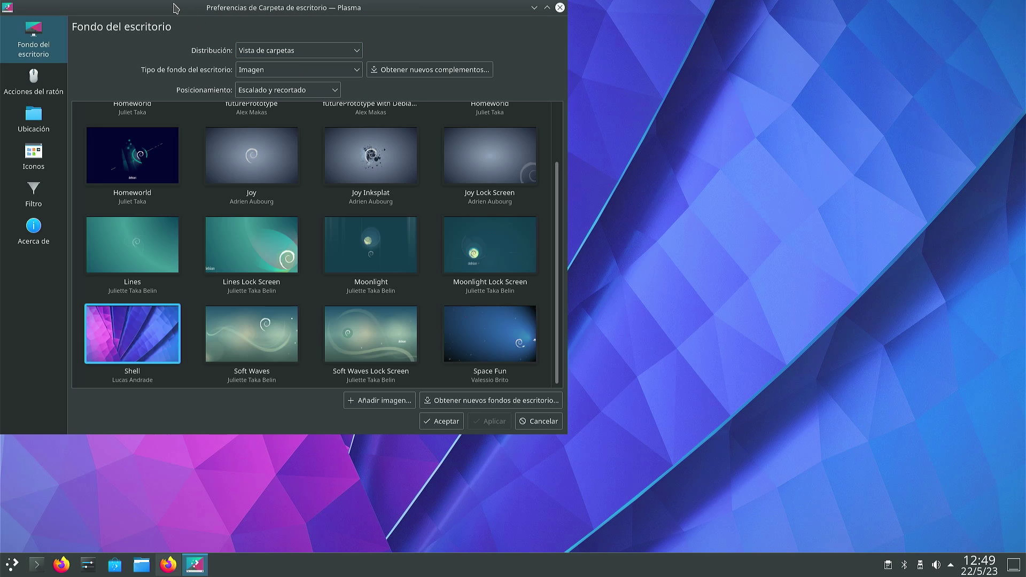
{"action": "left_click_drag", "start_coordinate": [173, 4], "coordinate": [342, 37]}
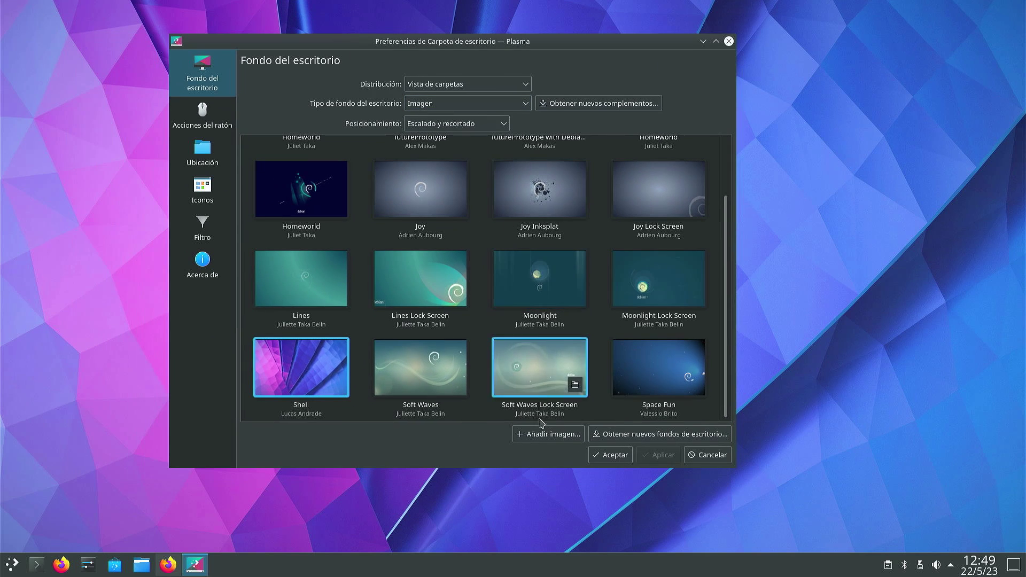
{"action": "left_click", "coordinate": [541, 435]}
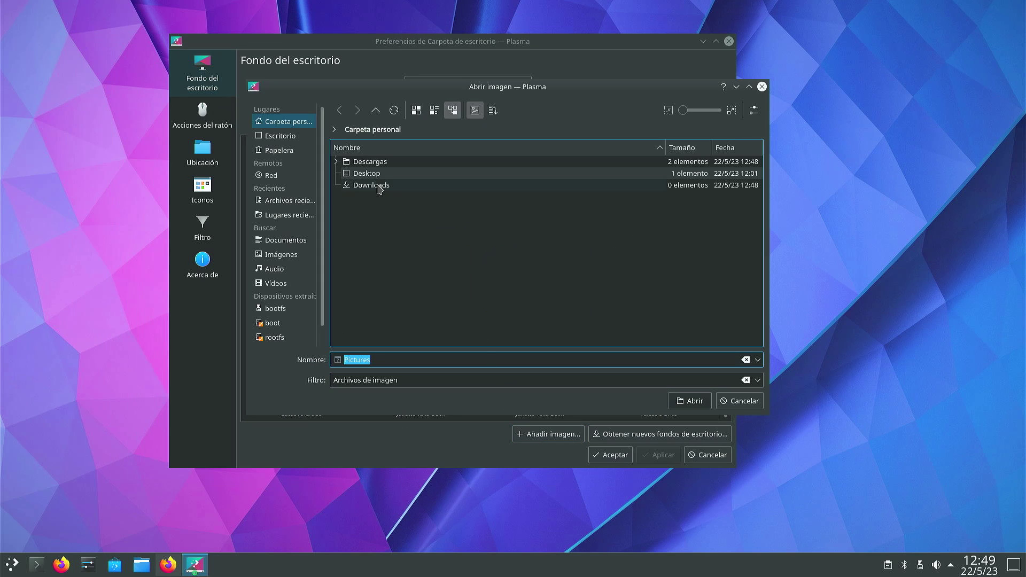
{"action": "left_click", "coordinate": [375, 163]}
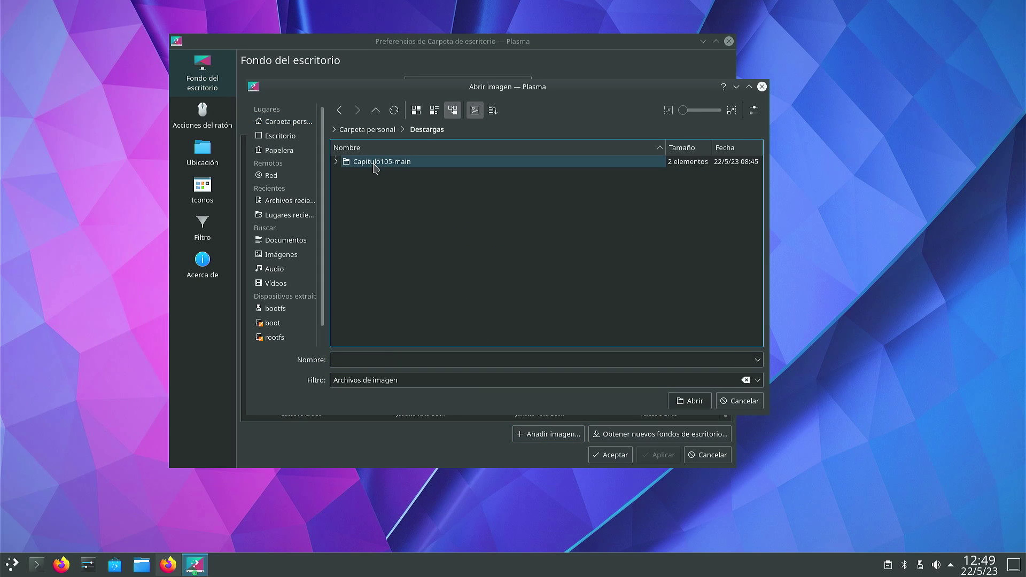
{"action": "left_click", "coordinate": [335, 162]}
{"action": "double_click", "coordinate": [377, 174]}
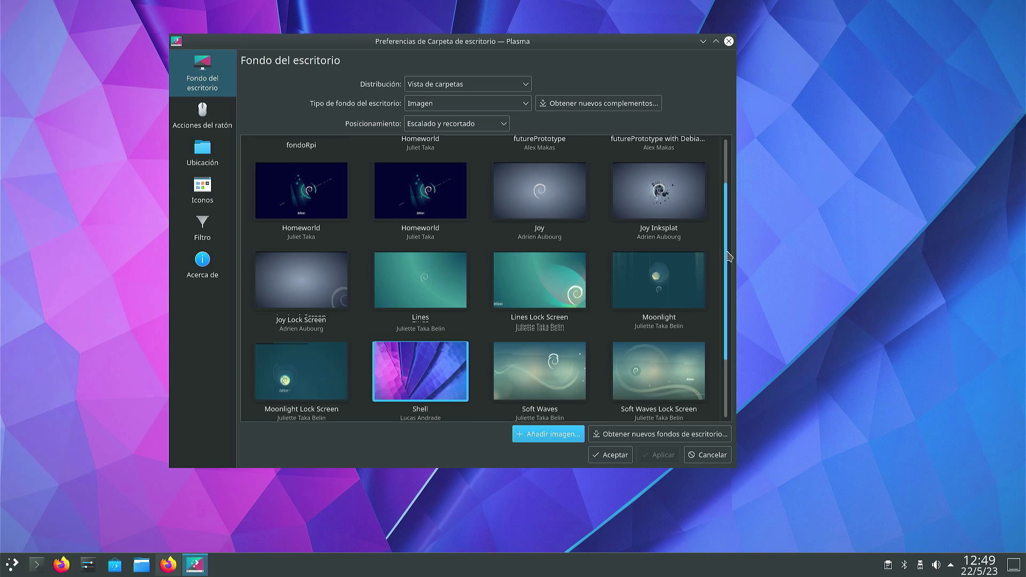
Step: Apply fondoRpi as the desktop wallpaper and close the desktop background settings
{"action": "scroll", "coordinate": [727, 259], "scroll_direction": "up", "scroll_amount": 3}
{"action": "left_click", "coordinate": [291, 177]}
{"action": "left_click", "coordinate": [657, 455]}
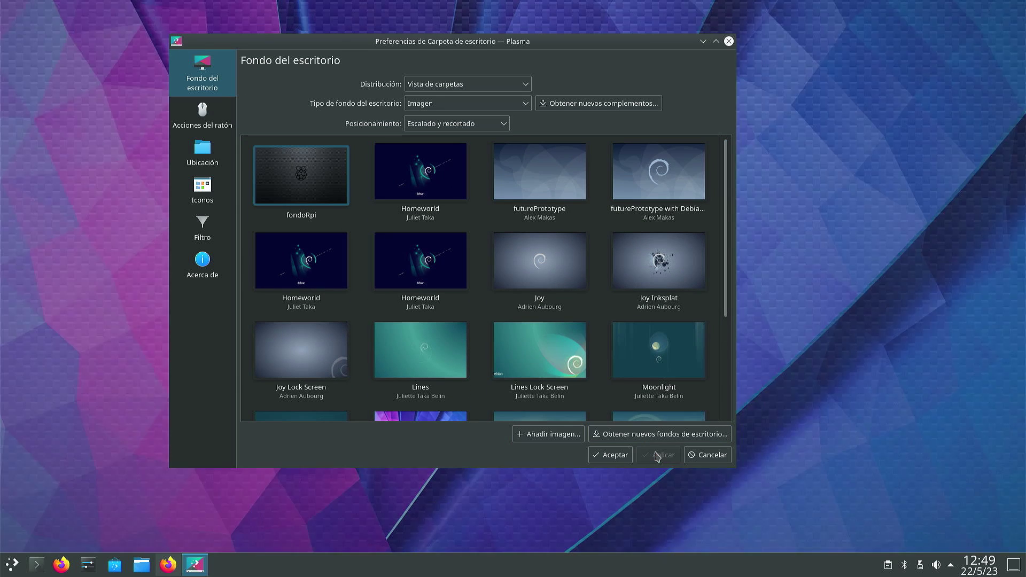
{"action": "left_click", "coordinate": [614, 454]}
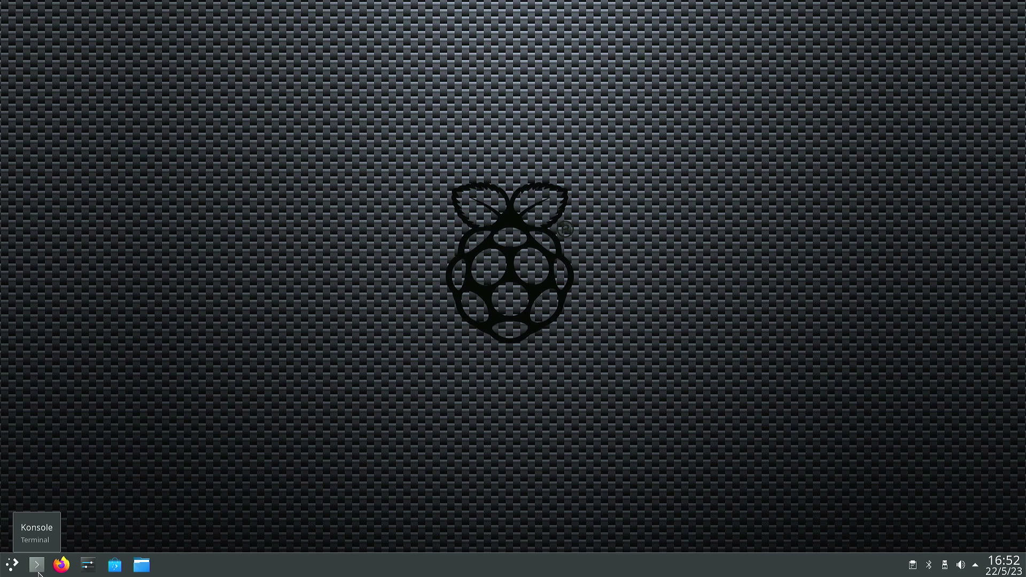
Step: Install the package gtk2-engines-murrine with sudo apt install in Konsole
{"action": "left_click", "coordinate": [36, 565]}
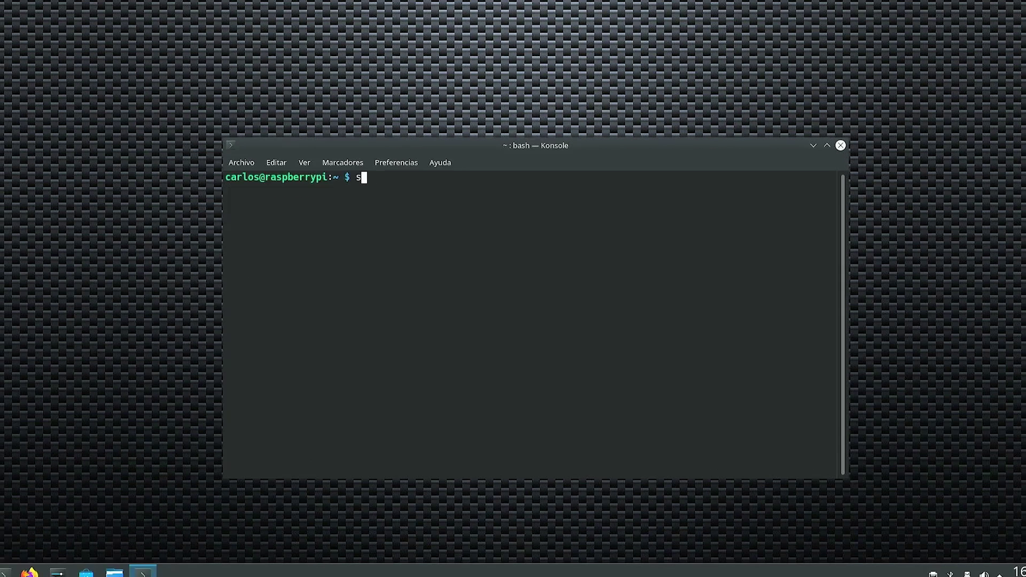
{"action": "type", "text": "sudo apt"}
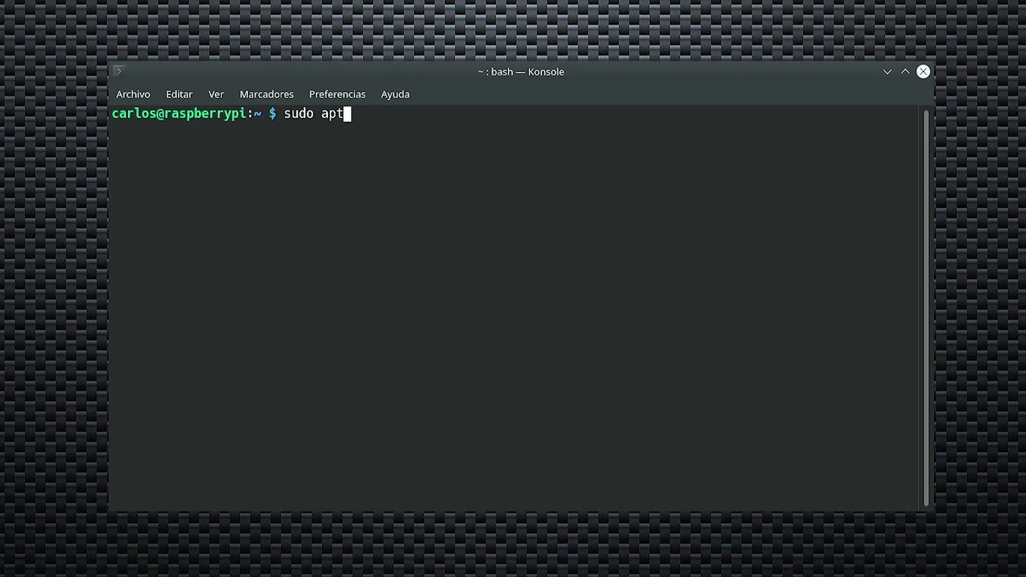
{"action": "type", "text": " install gtk"}
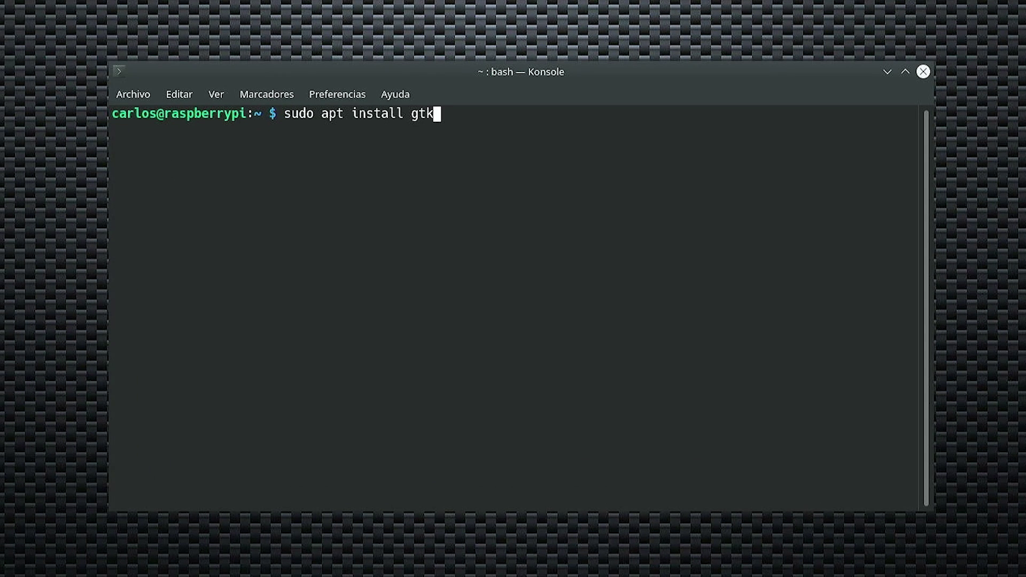
{"action": "type", "text": "2-engines"}
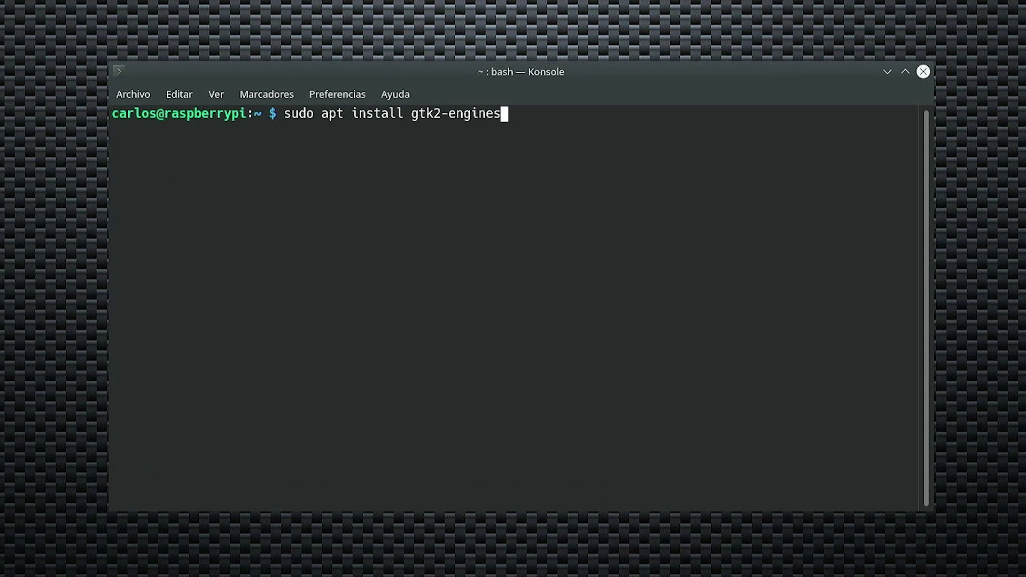
{"action": "type", "text": "-murrine"}
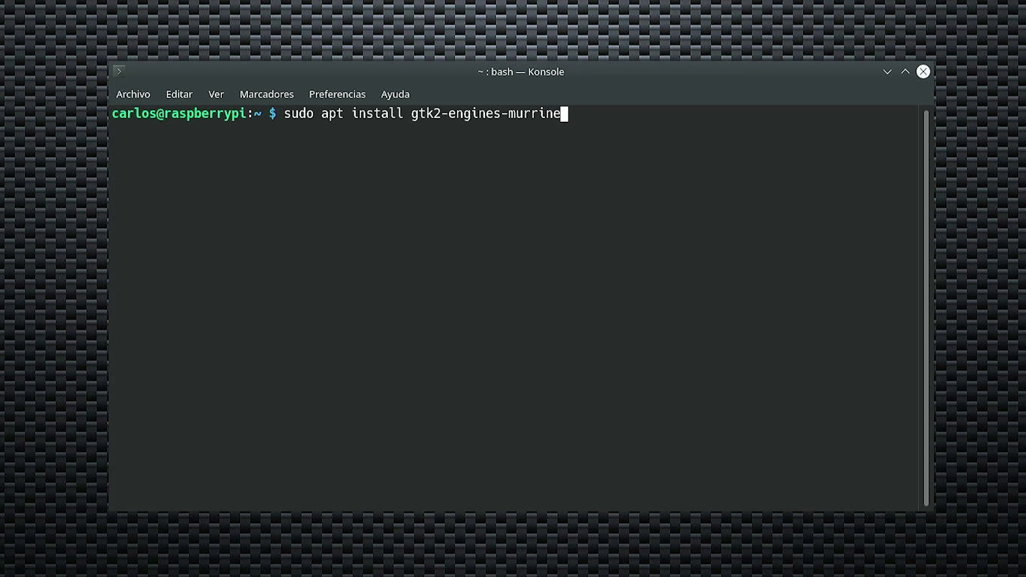
{"action": "key", "text": "Return"}
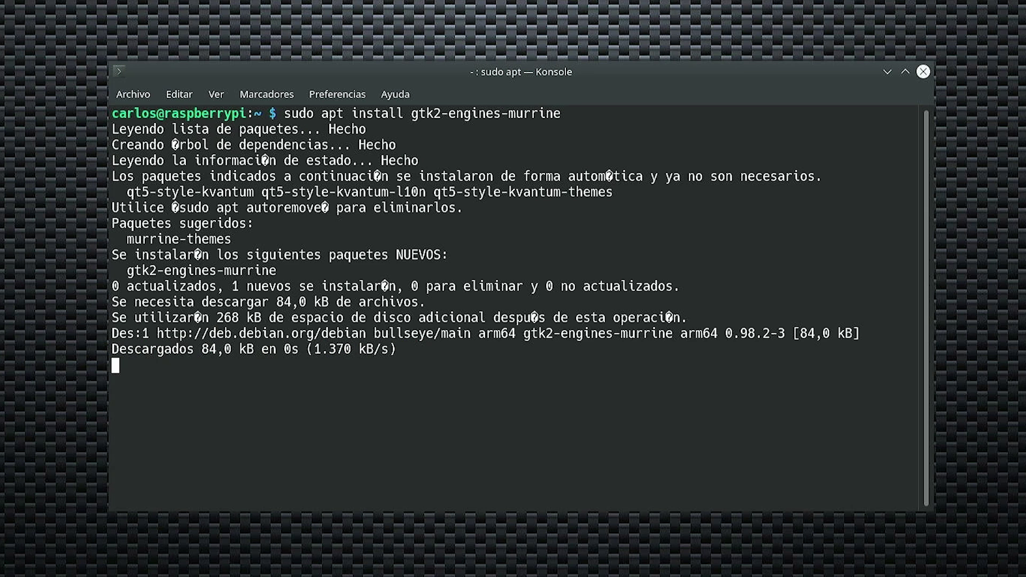
Step: Clear the terminal, install materia-kde, materia-gtk-theme and papirus-icon-theme with sudo apt install, and close the terminal
{"action": "type", "text": "clear"}
{"action": "key", "text": "Return"}
{"action": "type", "text": "sudo apt install materia-kde materia-gtk-theme papirus-icon-theme"}
{"action": "key", "text": "Return"}
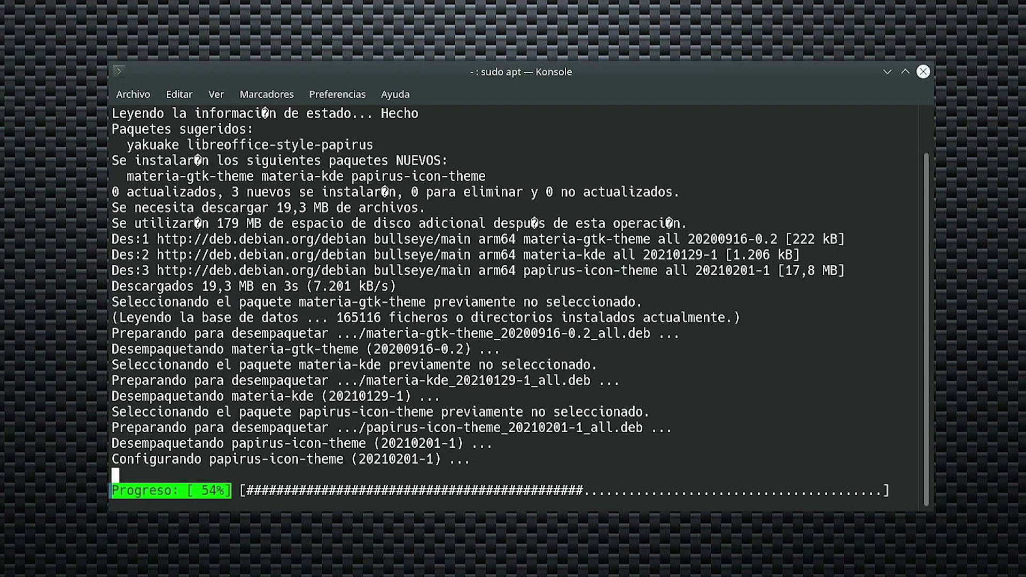
{"action": "left_click", "coordinate": [923, 72]}
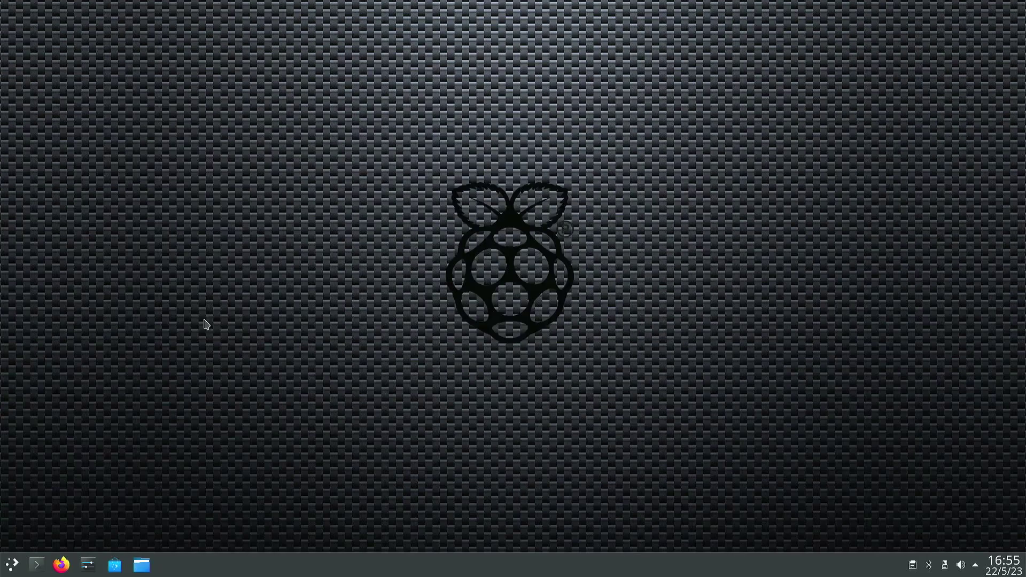
Step: Apply the Materia Dark global theme and the Papirus-Dark icon set in the system settings, closing the settings when done
{"action": "left_click", "coordinate": [88, 566]}
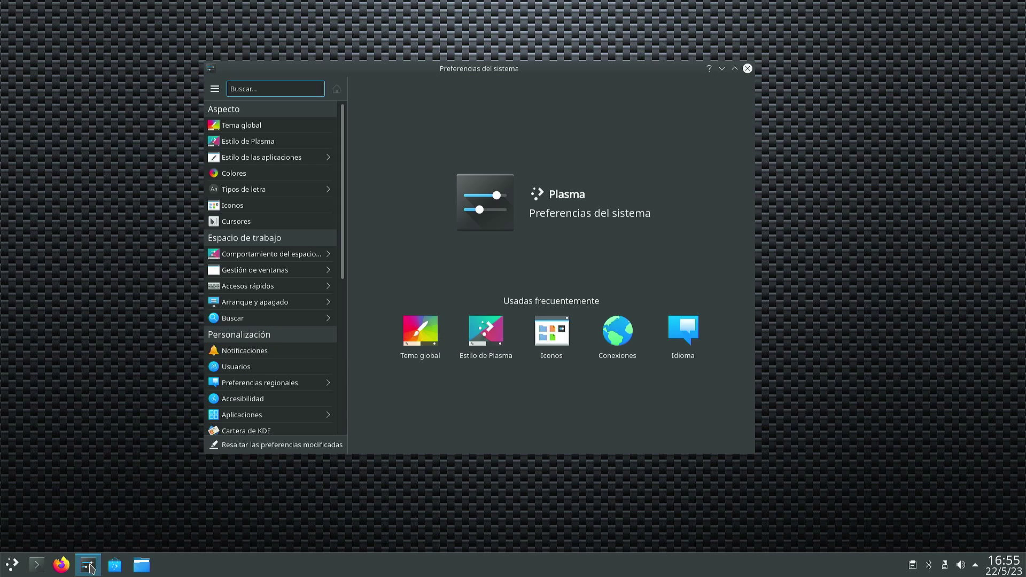
{"action": "left_click", "coordinate": [256, 132]}
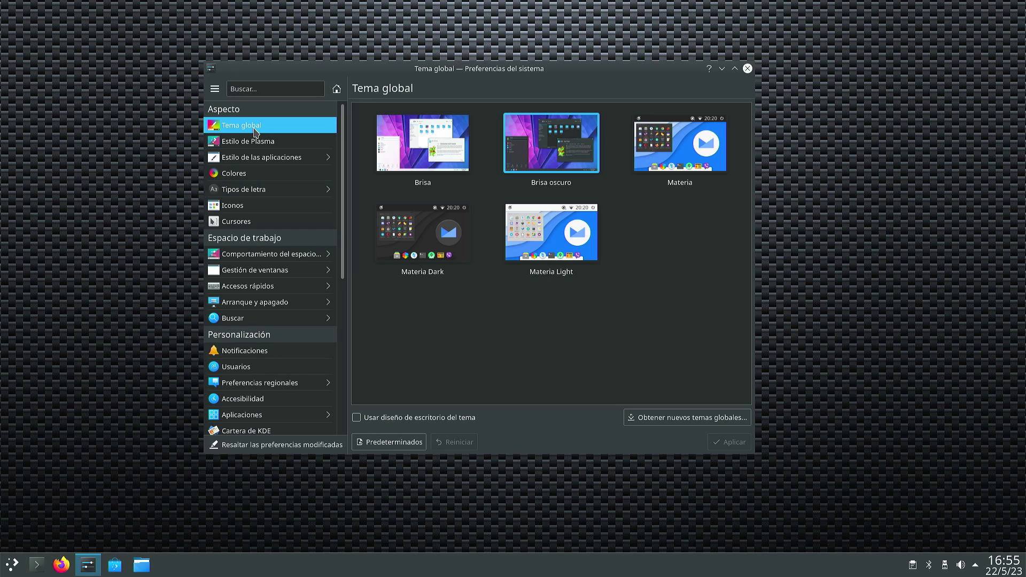
{"action": "left_click", "coordinate": [424, 246]}
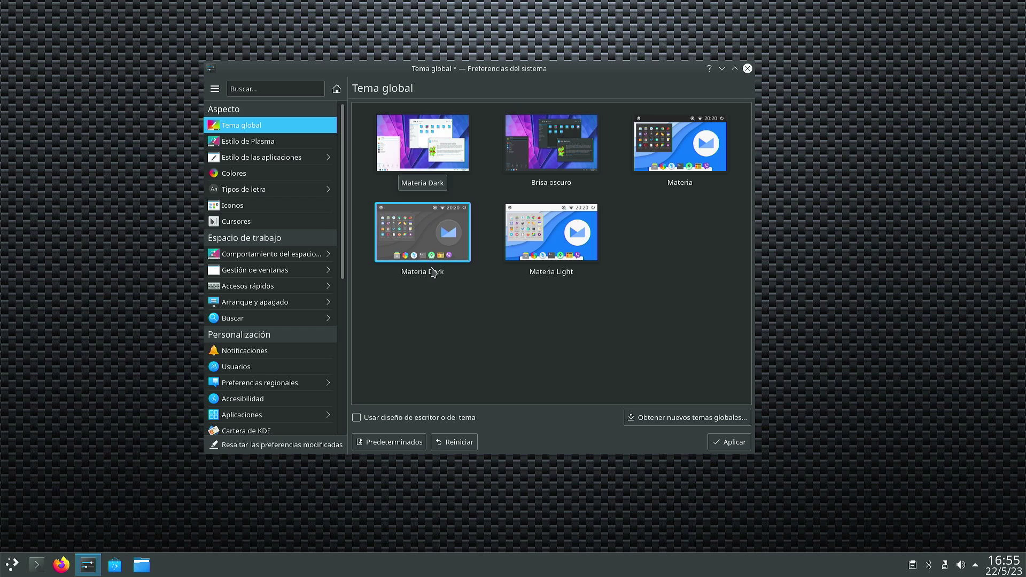
{"action": "left_click", "coordinate": [733, 442]}
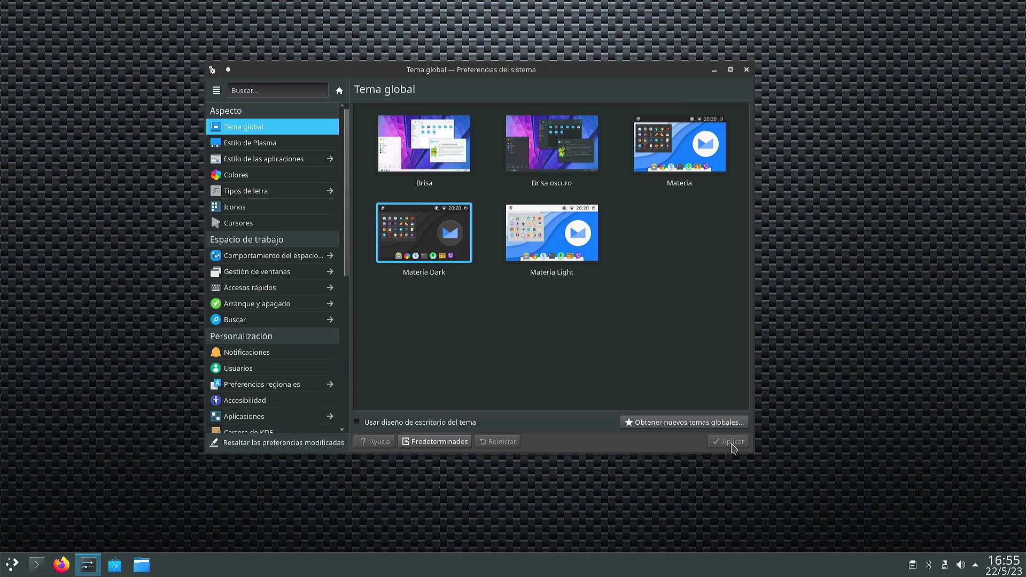
{"action": "left_click", "coordinate": [262, 207]}
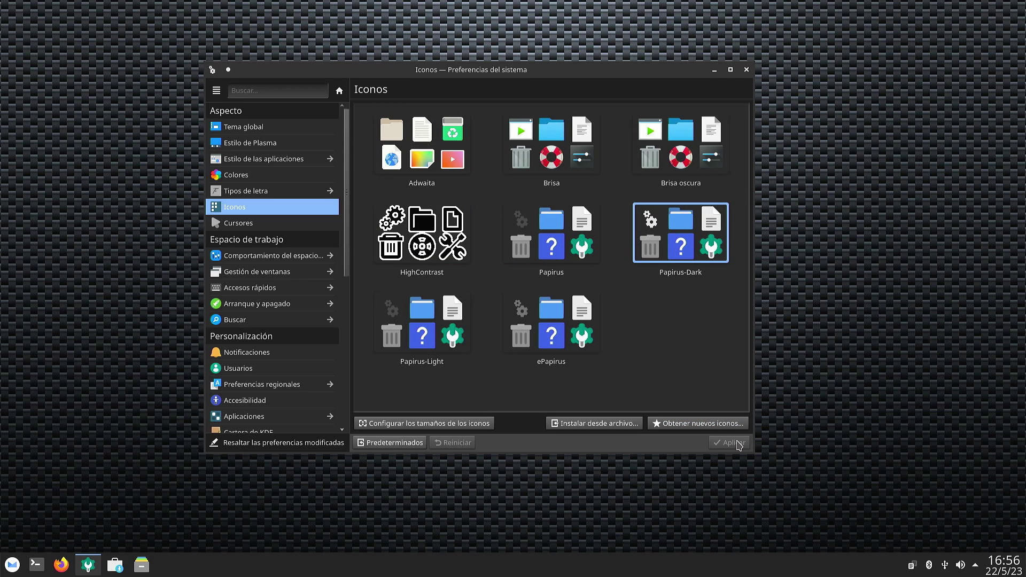
{"action": "left_click", "coordinate": [746, 70]}
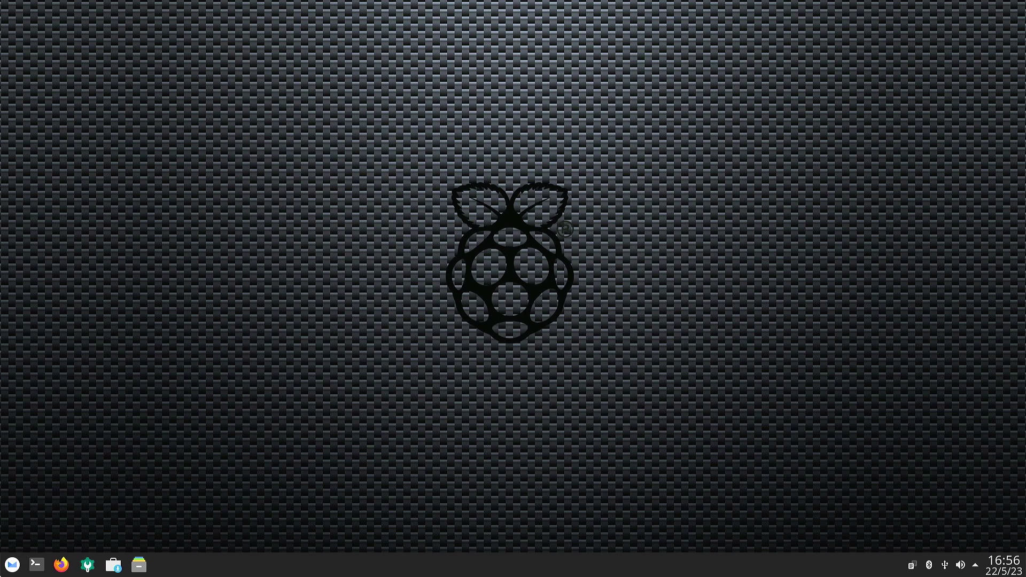
Step: Check how the application launcher looks with the new theme, including its Aplicaciones section
{"action": "left_click", "coordinate": [17, 564]}
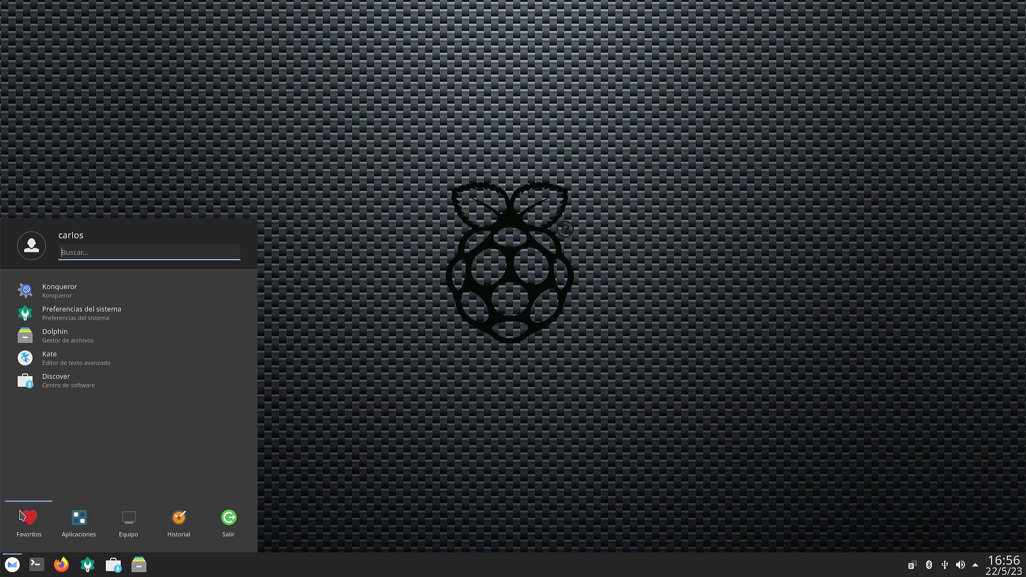
{"action": "left_click", "coordinate": [70, 526]}
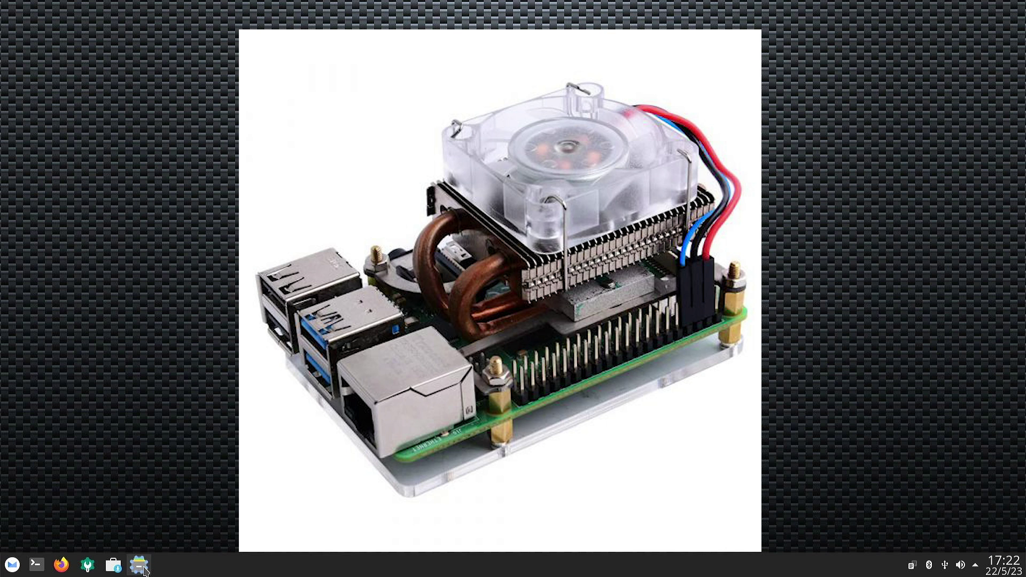
Step: Open the config.txt file from the removable bootfs volume through the Dolphin file manager
{"action": "left_click", "coordinate": [140, 566]}
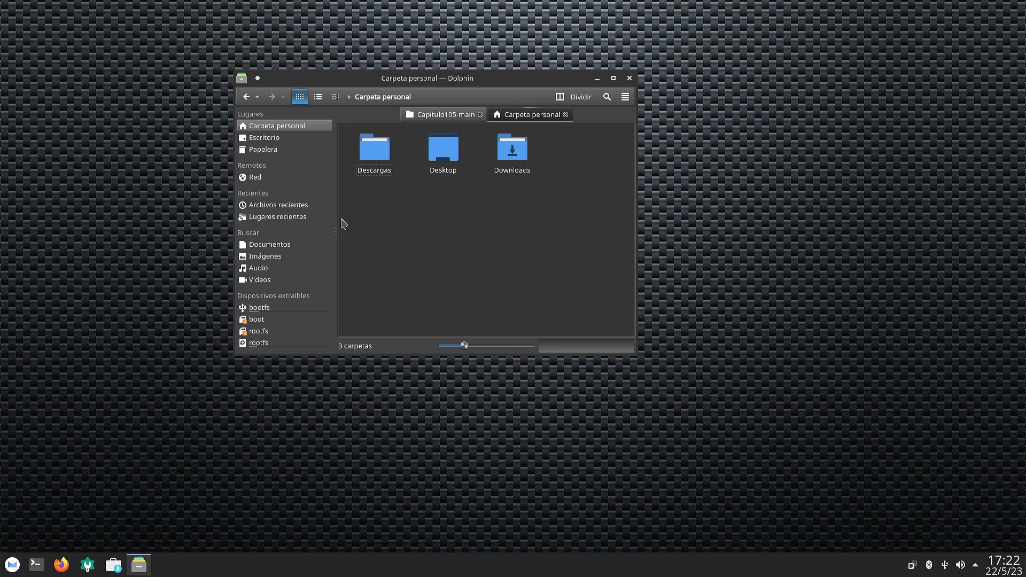
{"action": "left_click", "coordinate": [258, 343]}
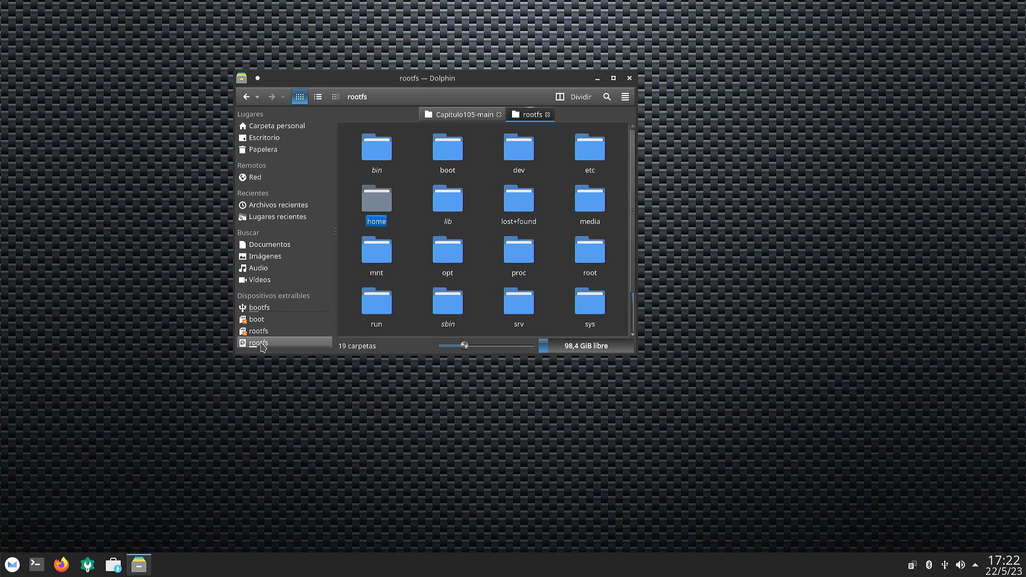
{"action": "double_click", "coordinate": [450, 143]}
{"action": "scroll", "coordinate": [467, 200], "scroll_direction": "down", "scroll_amount": 2}
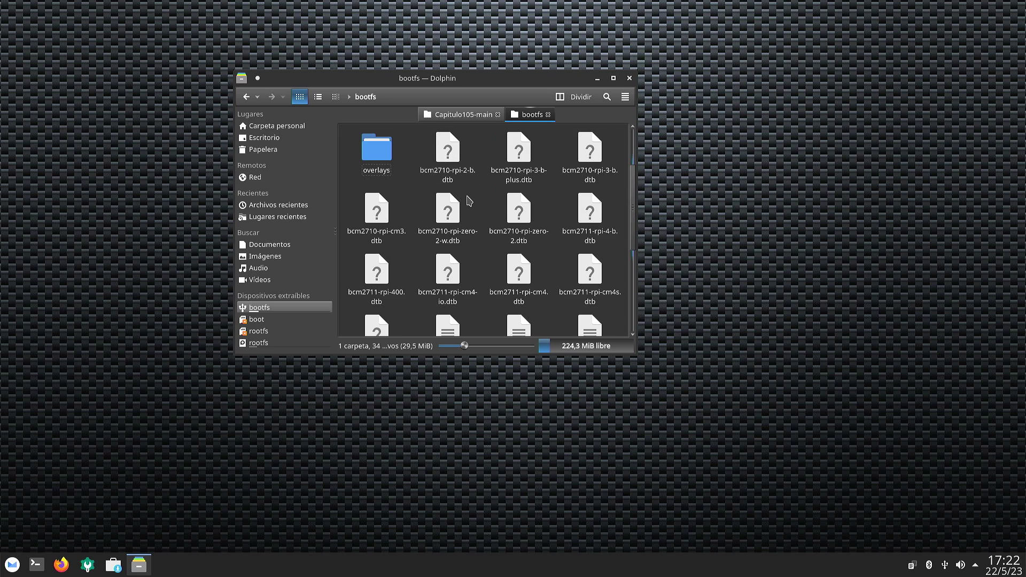
{"action": "scroll", "coordinate": [467, 200], "scroll_direction": "down", "scroll_amount": 2}
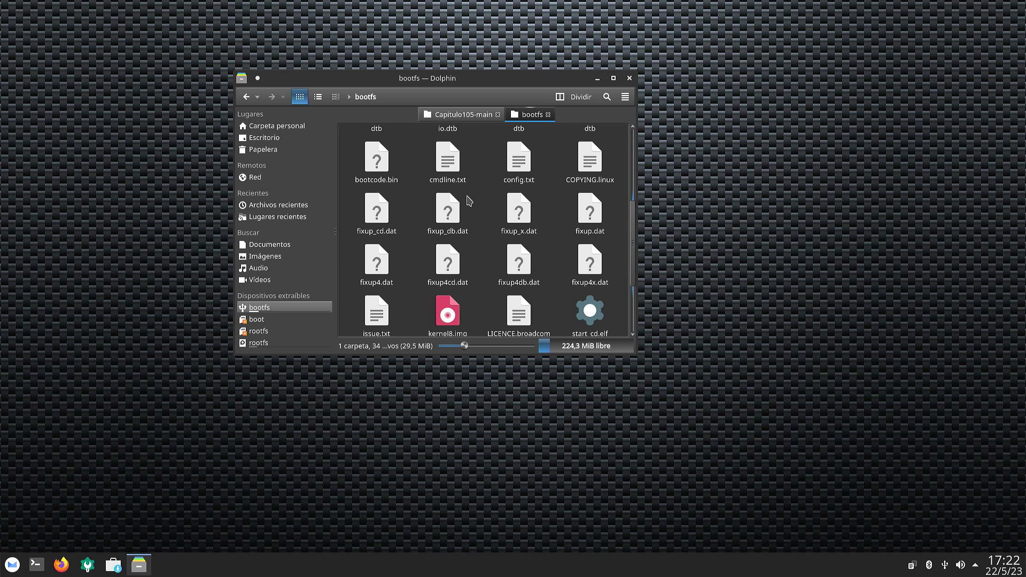
{"action": "left_click", "coordinate": [523, 166]}
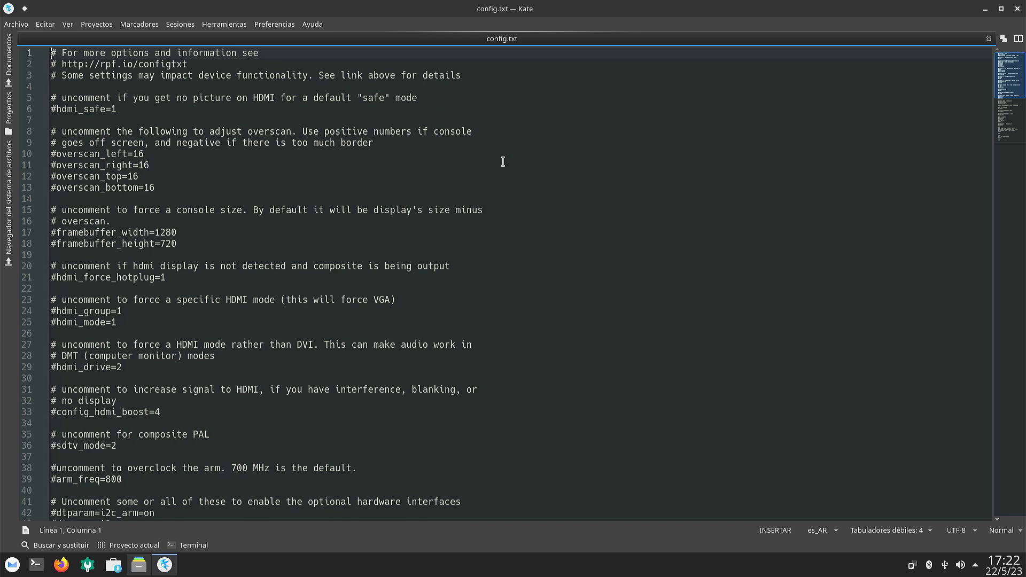
Step: Uncomment the arm_freq line in config.txt and set its value to 2048
{"action": "scroll", "coordinate": [48, 199], "scroll_direction": "down", "scroll_amount": 1}
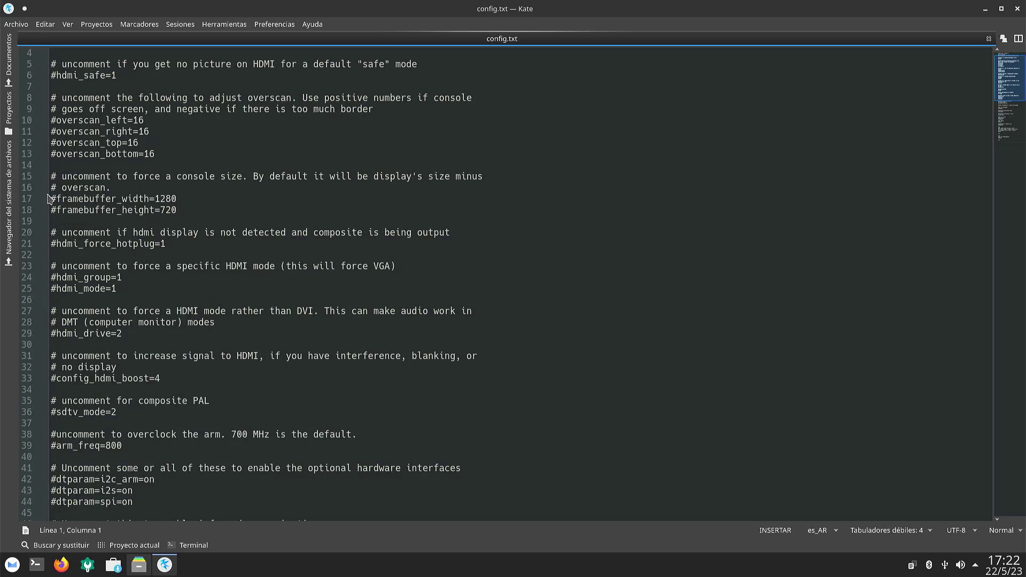
{"action": "scroll", "coordinate": [48, 199], "scroll_direction": "down", "scroll_amount": 2}
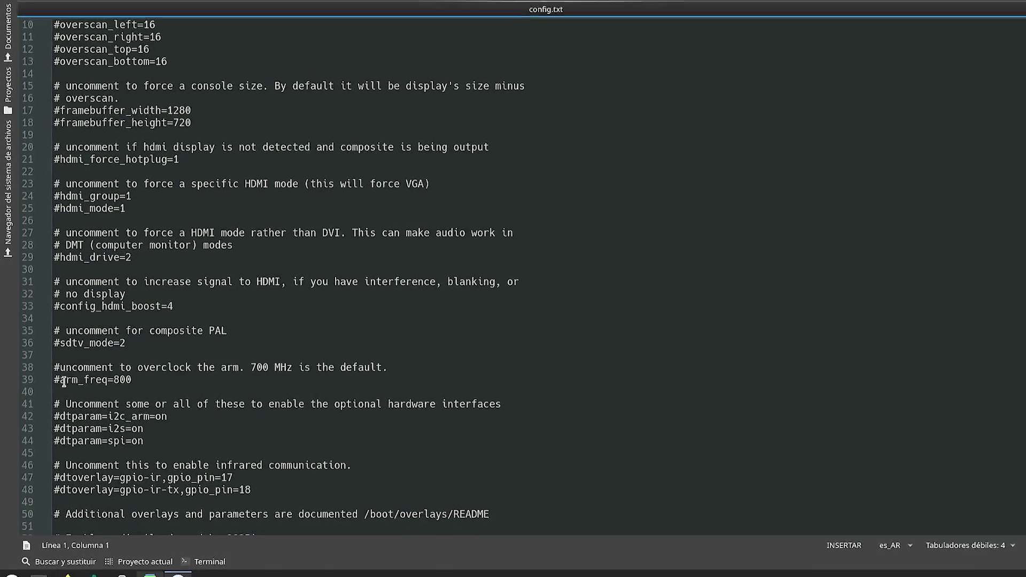
{"action": "left_click", "coordinate": [63, 379]}
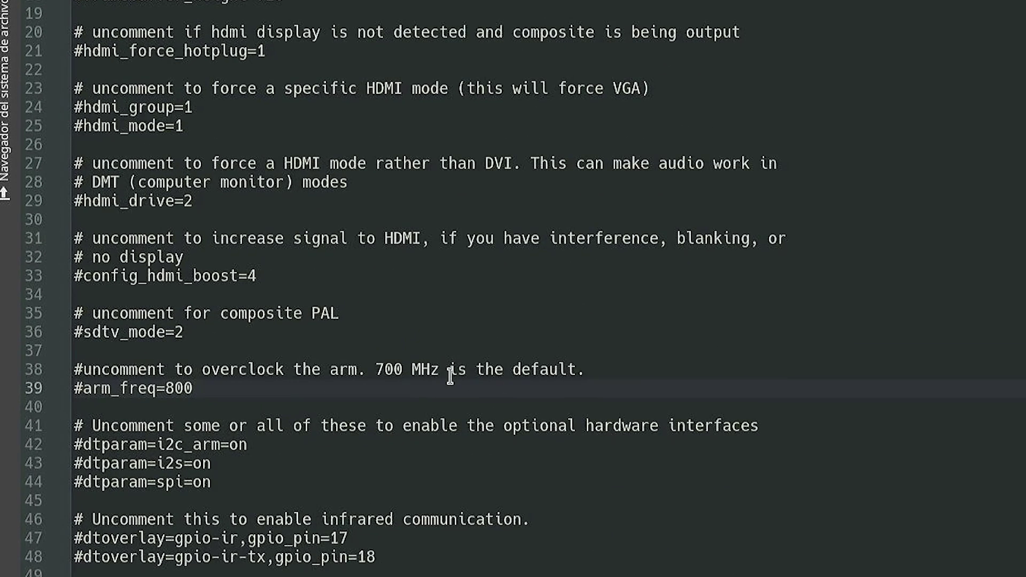
{"action": "key", "text": "BackSpace"}
{"action": "key", "text": "Right"}
{"action": "key", "text": "Right"}
{"action": "key", "text": "Right"}
{"action": "key", "text": "Right"}
{"action": "key", "text": "Right"}
{"action": "key", "text": "Right"}
{"action": "key", "text": "Right"}
{"action": "key", "text": "Right"}
{"action": "key", "text": "Right"}
{"action": "key", "text": "Right"}
{"action": "key", "text": "Right"}
{"action": "key", "text": "Right"}
{"action": "key", "text": "BackSpace"}
{"action": "key", "text": "BackSpace"}
{"action": "key", "text": "BackSpace"}
{"action": "type", "text": "20"}
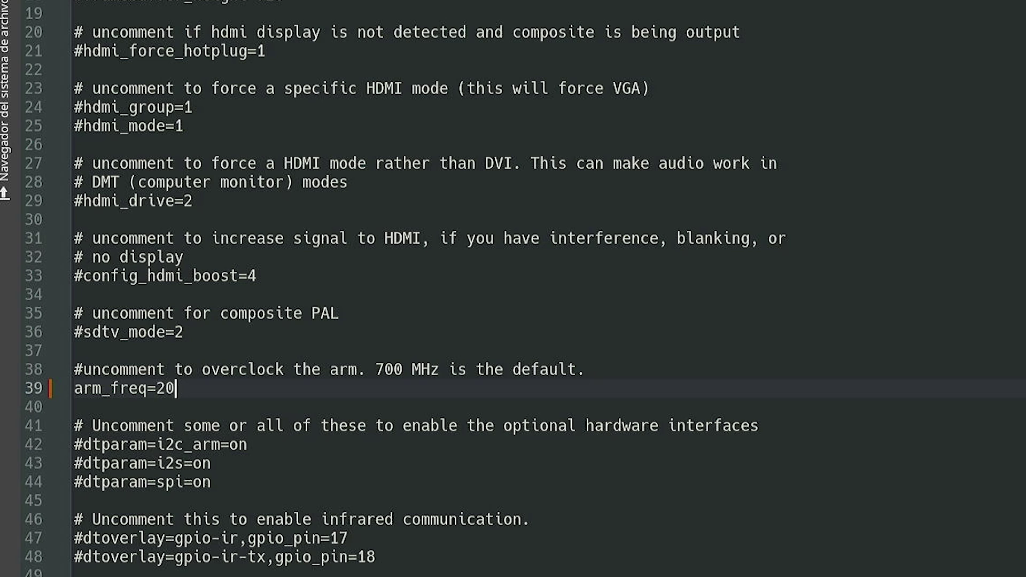
{"action": "type", "text": "48"}
Step: Add the lines v3d_freq=750 and over_voltage=6 below the arm_freq setting
{"action": "key", "text": "Return"}
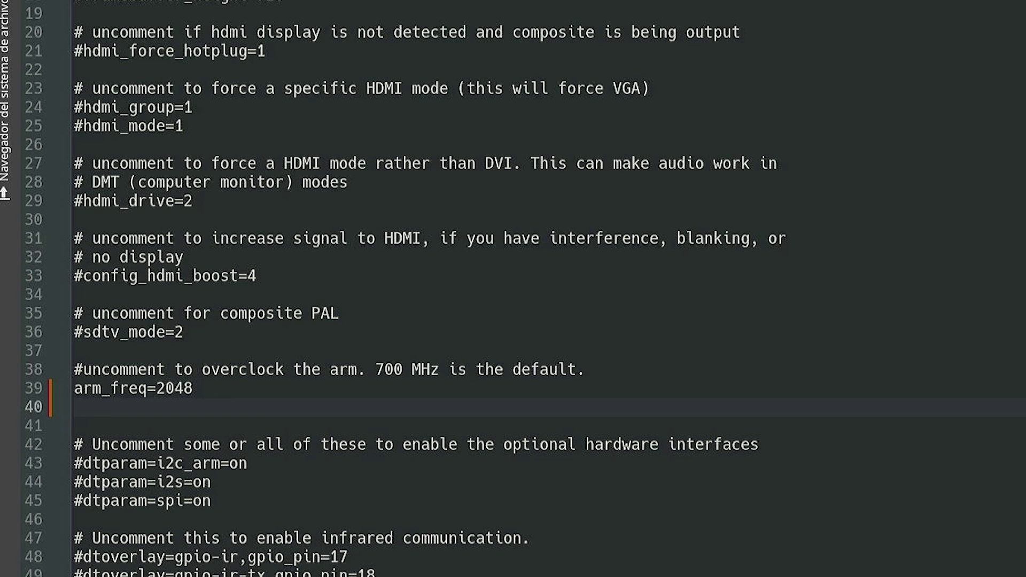
{"action": "type", "text": "v3d_freq"}
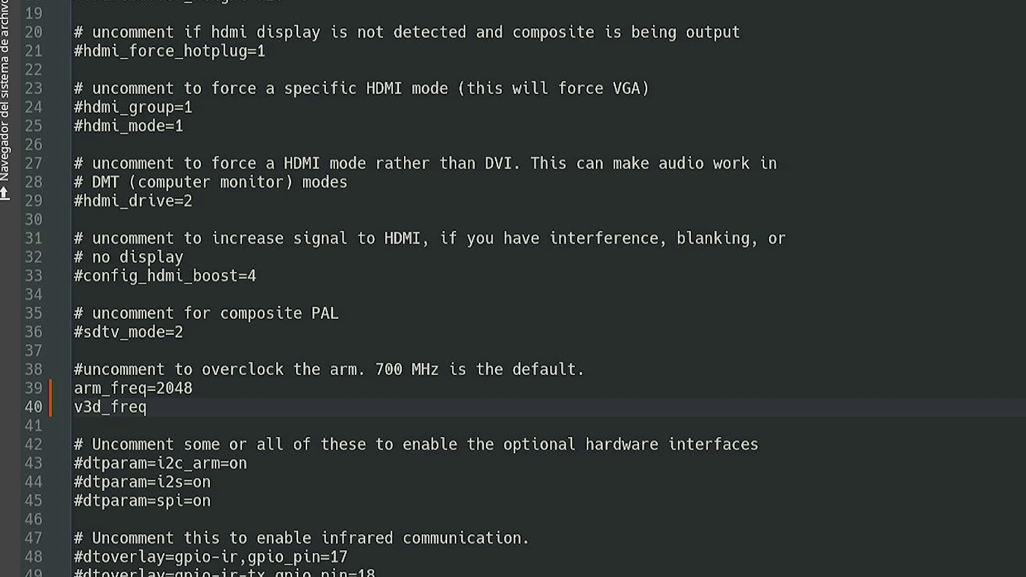
{"action": "type", "text": "=750"}
{"action": "key", "text": "Return"}
{"action": "type", "text": "over"}
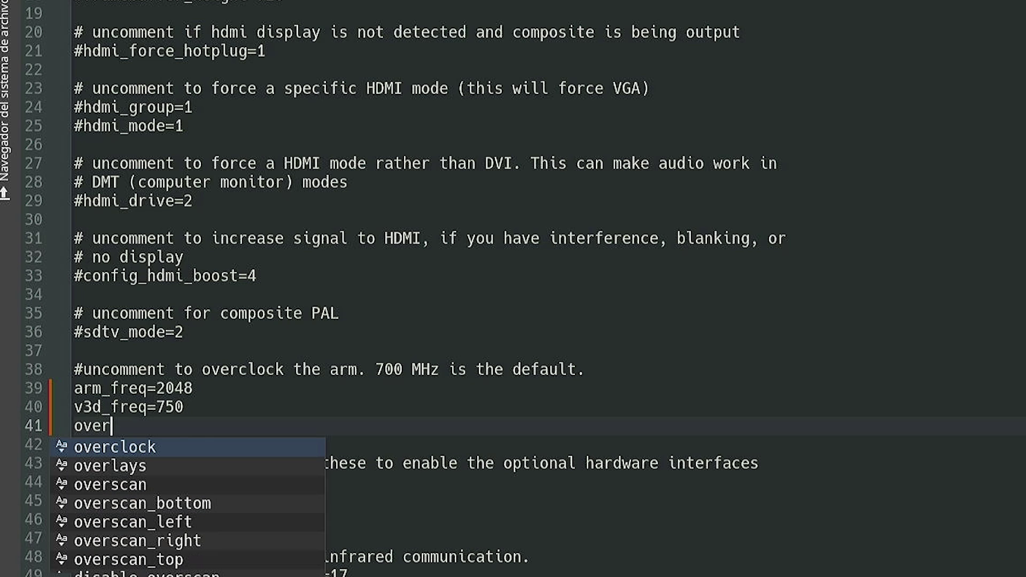
{"action": "type", "text": "_voltage"}
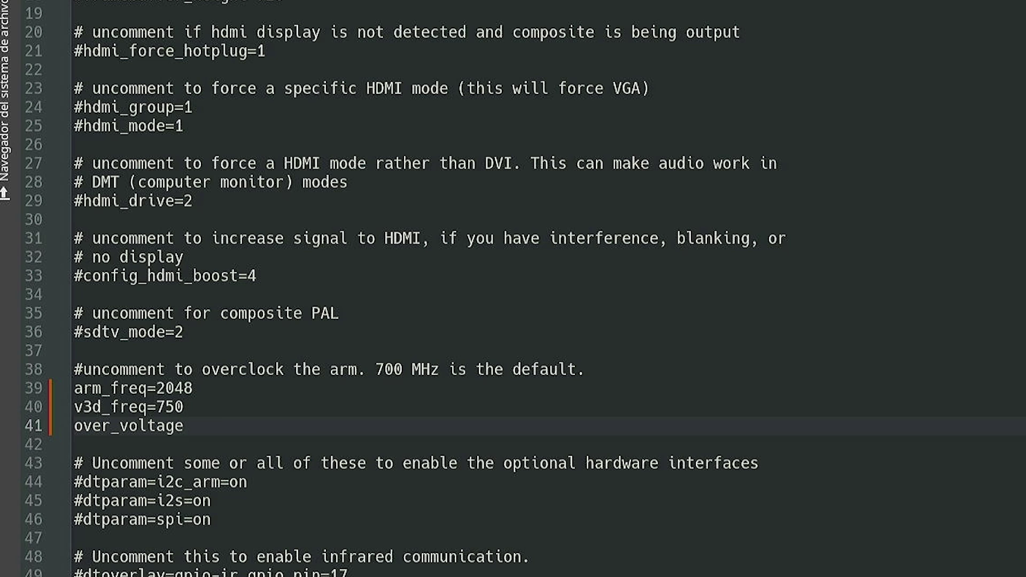
{"action": "type", "text": "=6"}
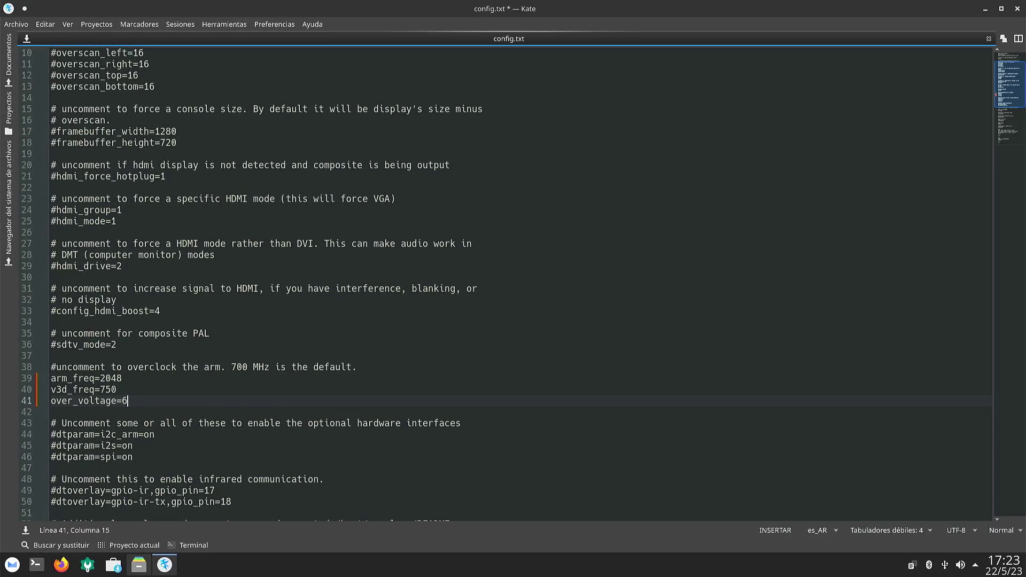
Step: Save config.txt, entering the account password to authorize writing it with root permissions
{"action": "left_click", "coordinate": [19, 26]}
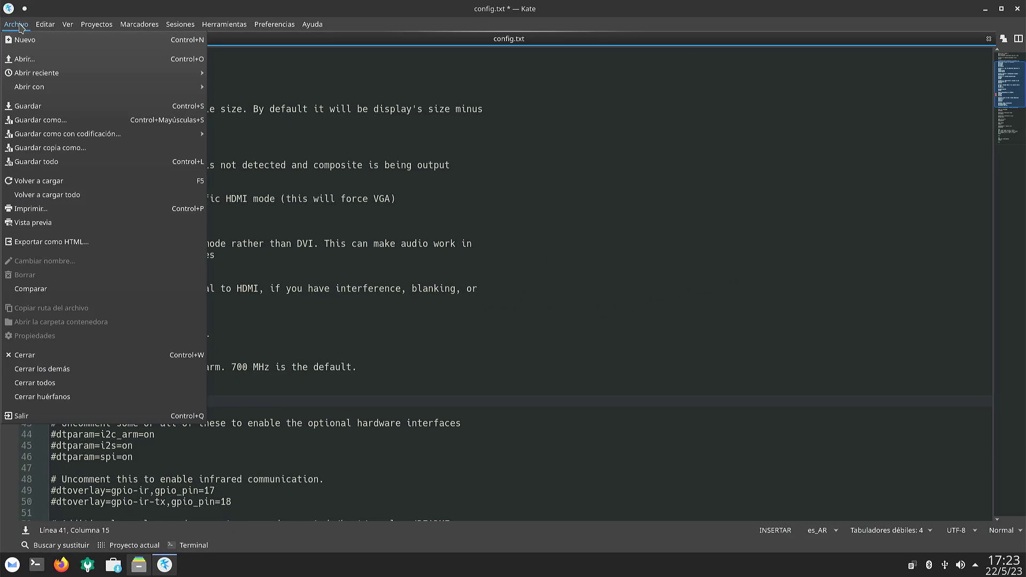
{"action": "left_click", "coordinate": [27, 109]}
{"action": "key", "text": "ctrl+s"}
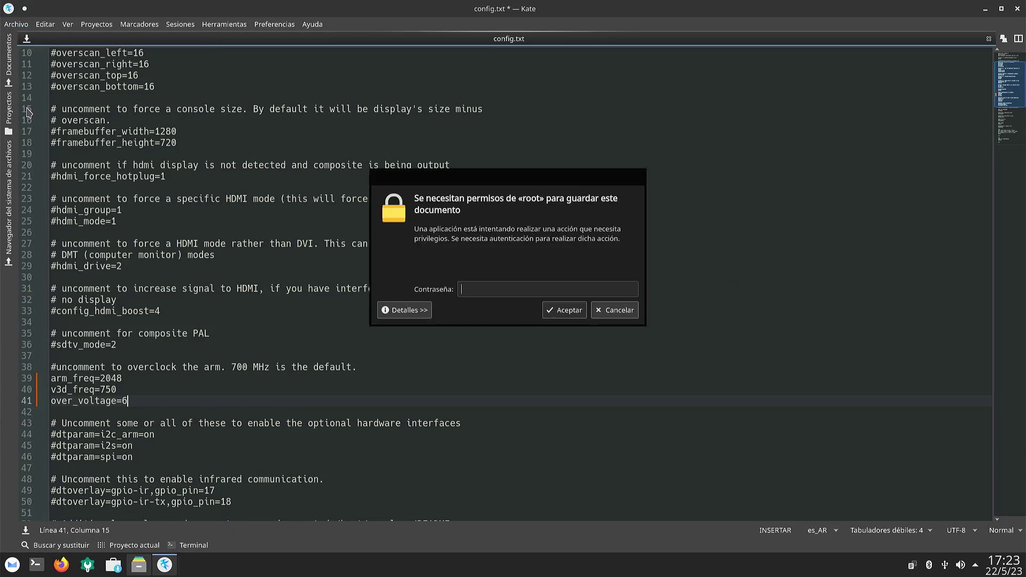
{"action": "type", "text": "•••••••••"}
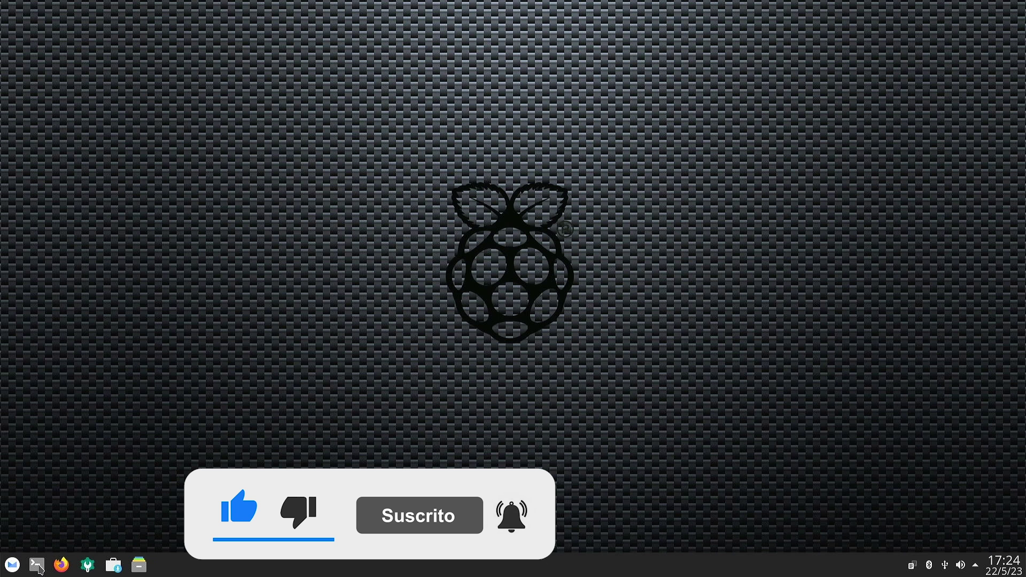
Step: Run neofetch in Konsole to check the system information, including the CPU frequency
{"action": "left_click", "coordinate": [37, 566]}
{"action": "type", "text": "neofetch"}
{"action": "key", "text": "Return"}
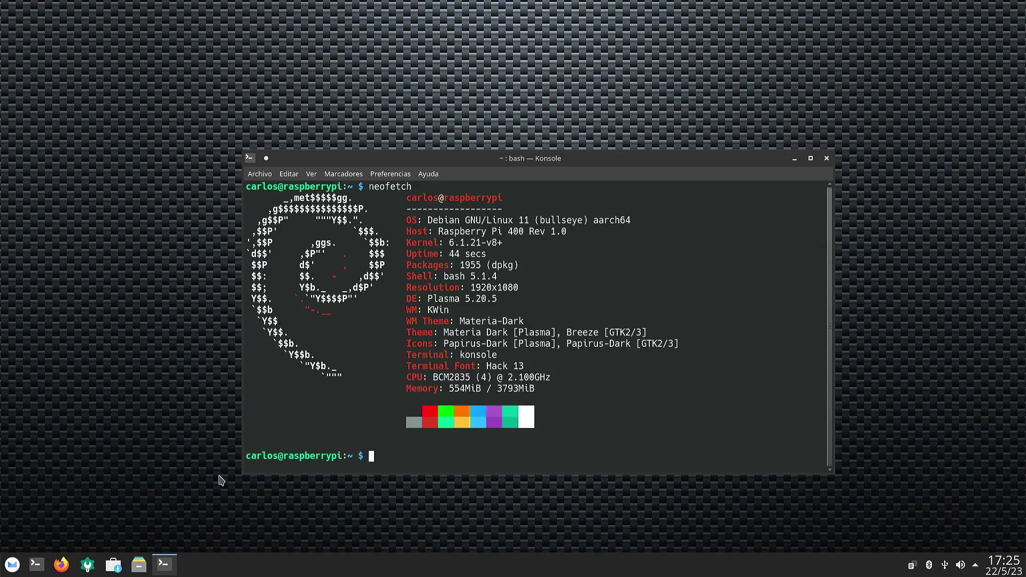